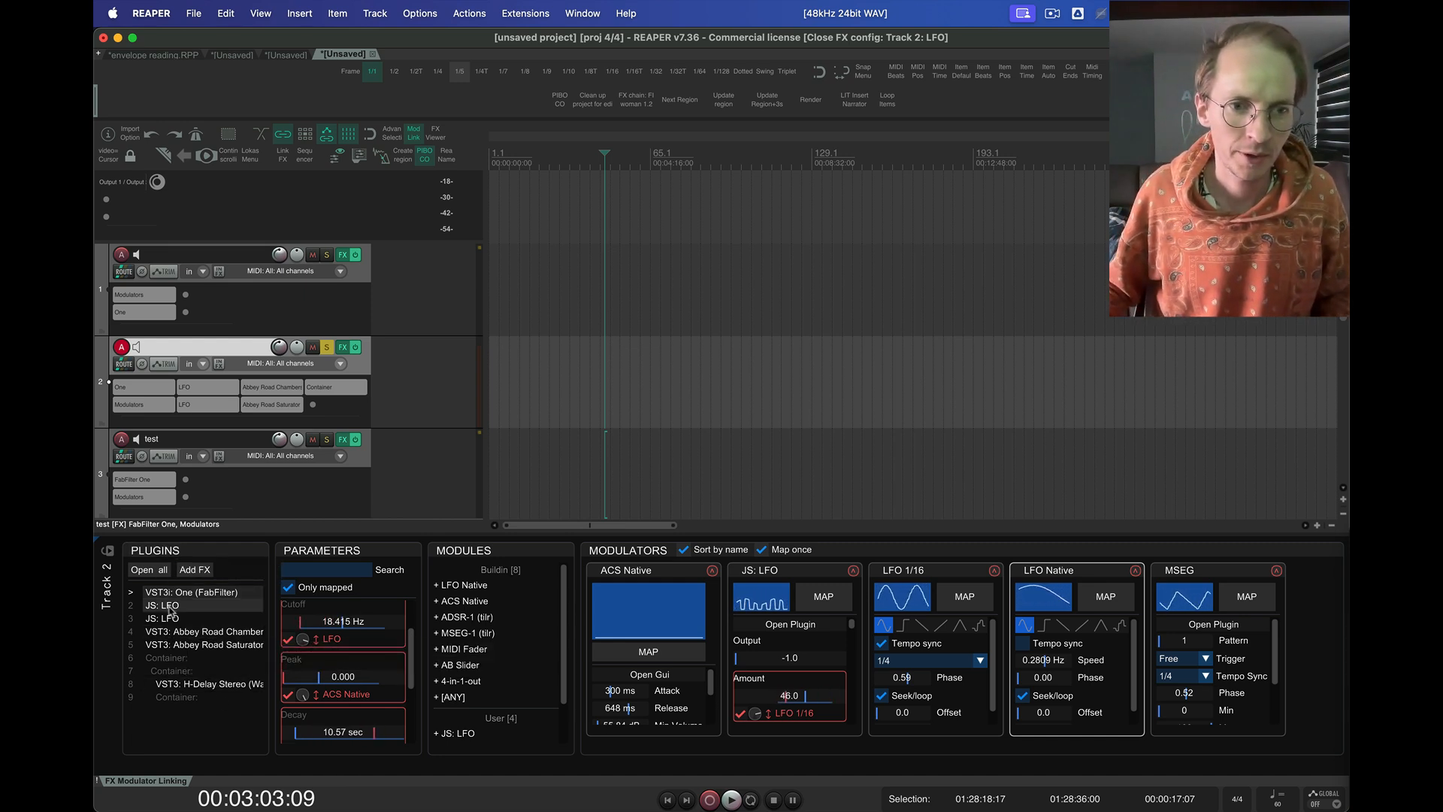
Look through the parameters of FabFilter One, H-Delay Stereo and the two JS: LFO plugins on track 2
{"action": "left_click", "coordinate": [181, 618]}
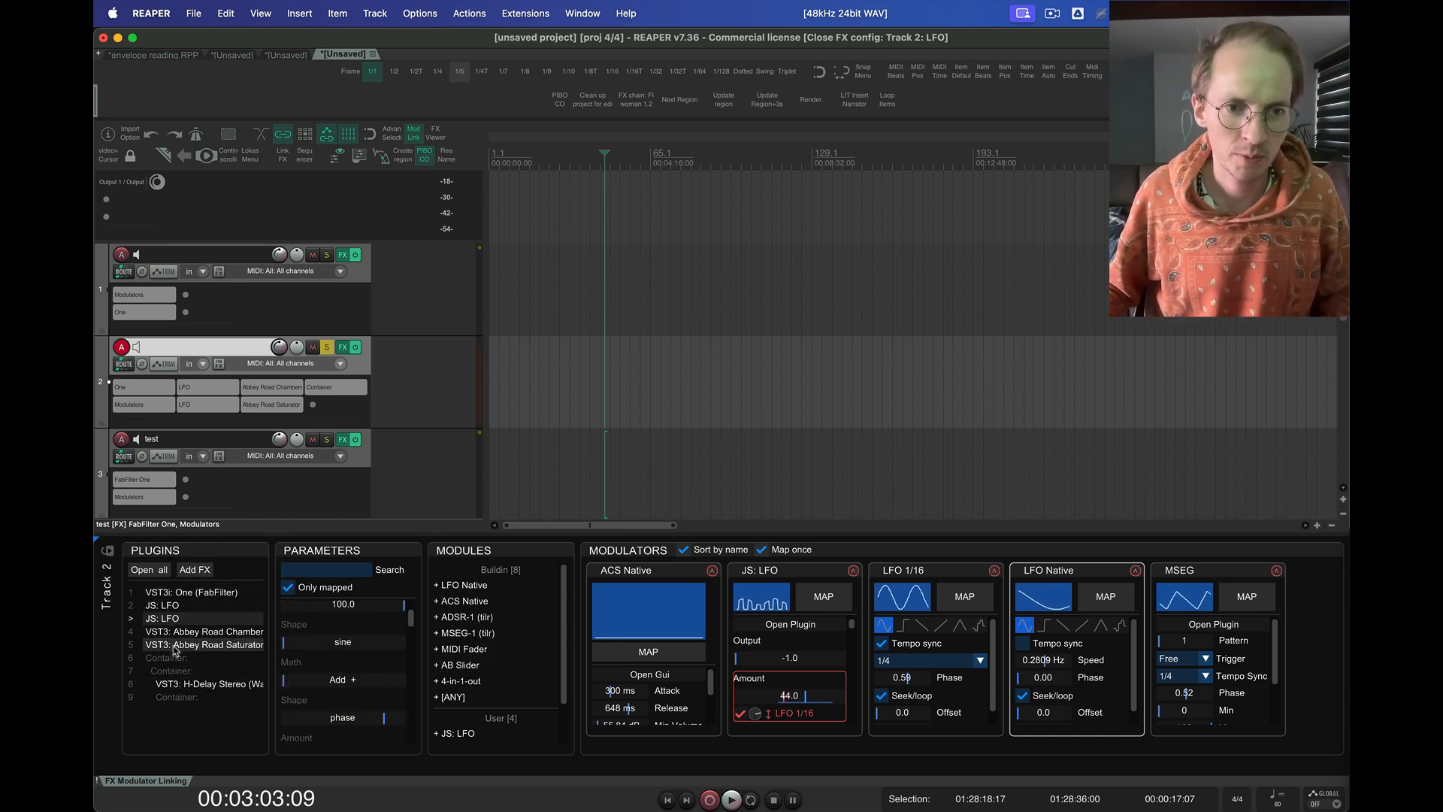
{"action": "left_click", "coordinate": [173, 684]}
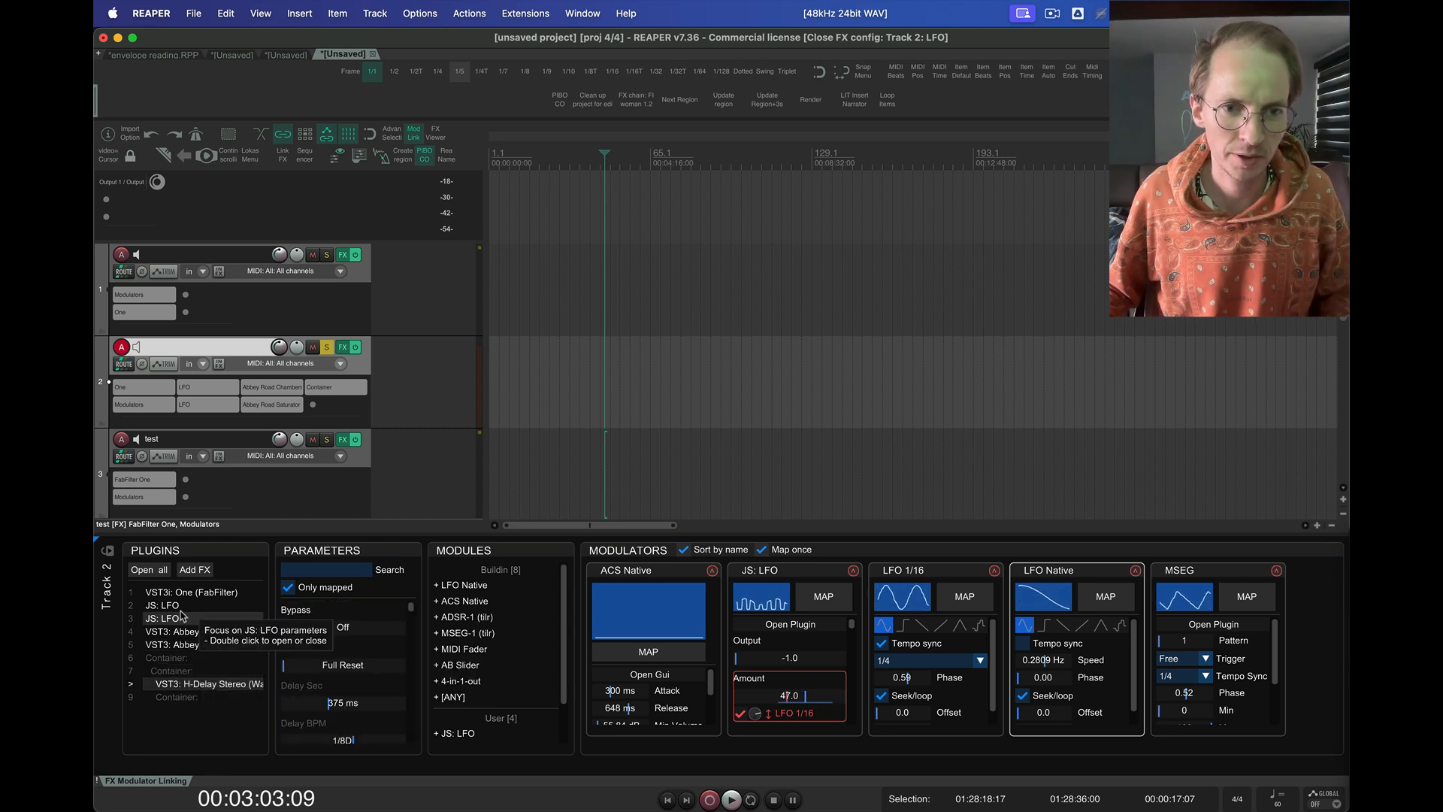
{"action": "left_click", "coordinate": [184, 618]}
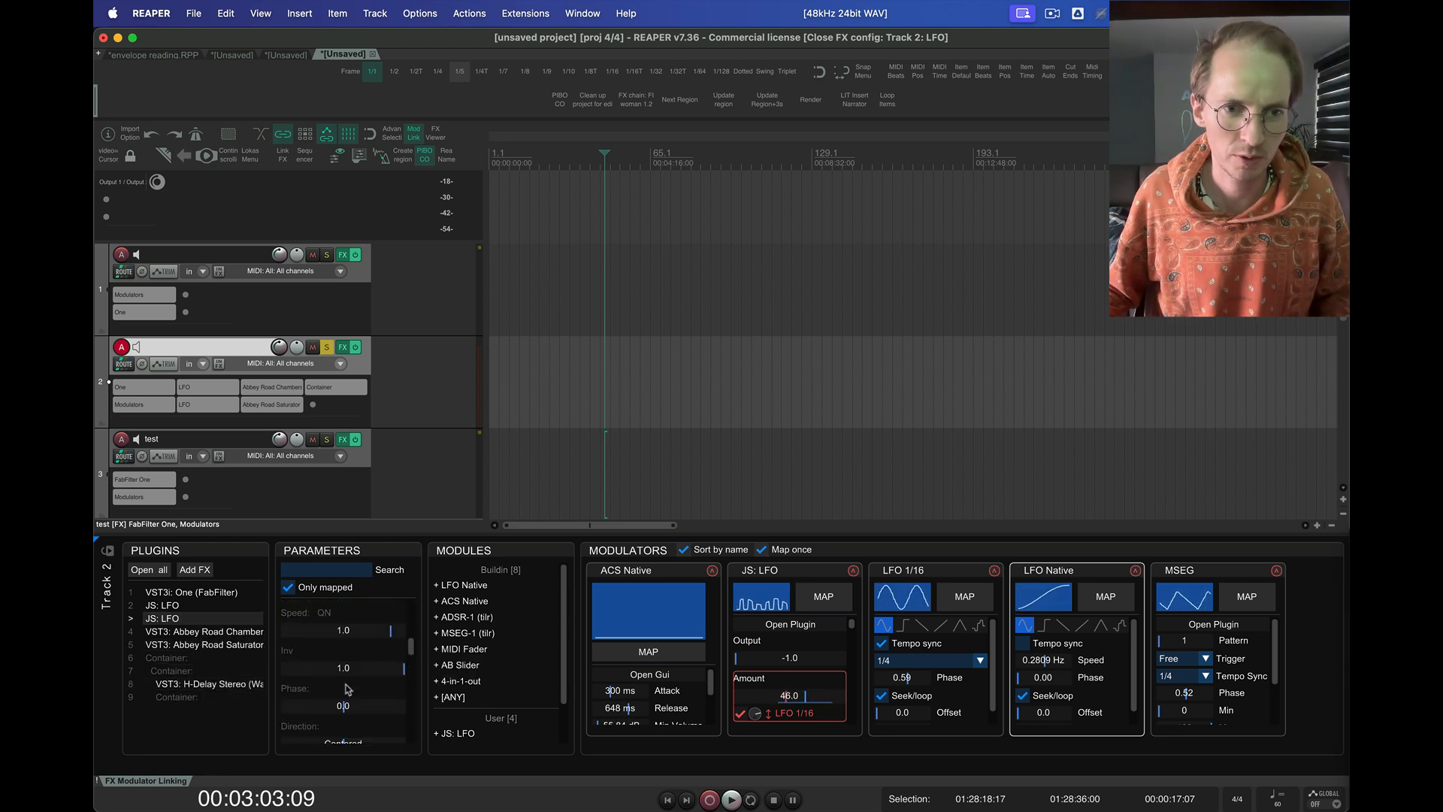
{"action": "left_click", "coordinate": [192, 592]}
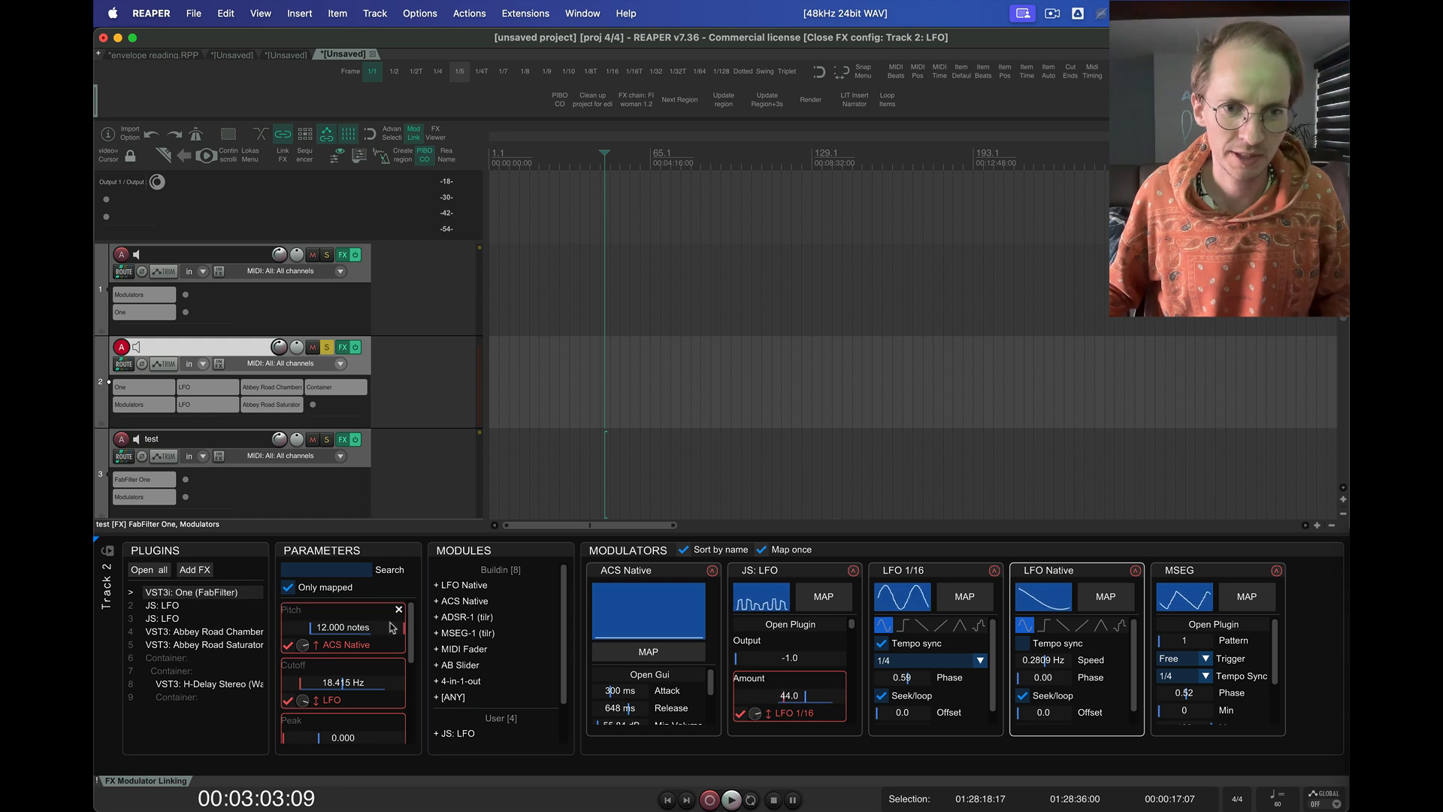
{"action": "left_click", "coordinate": [177, 607]}
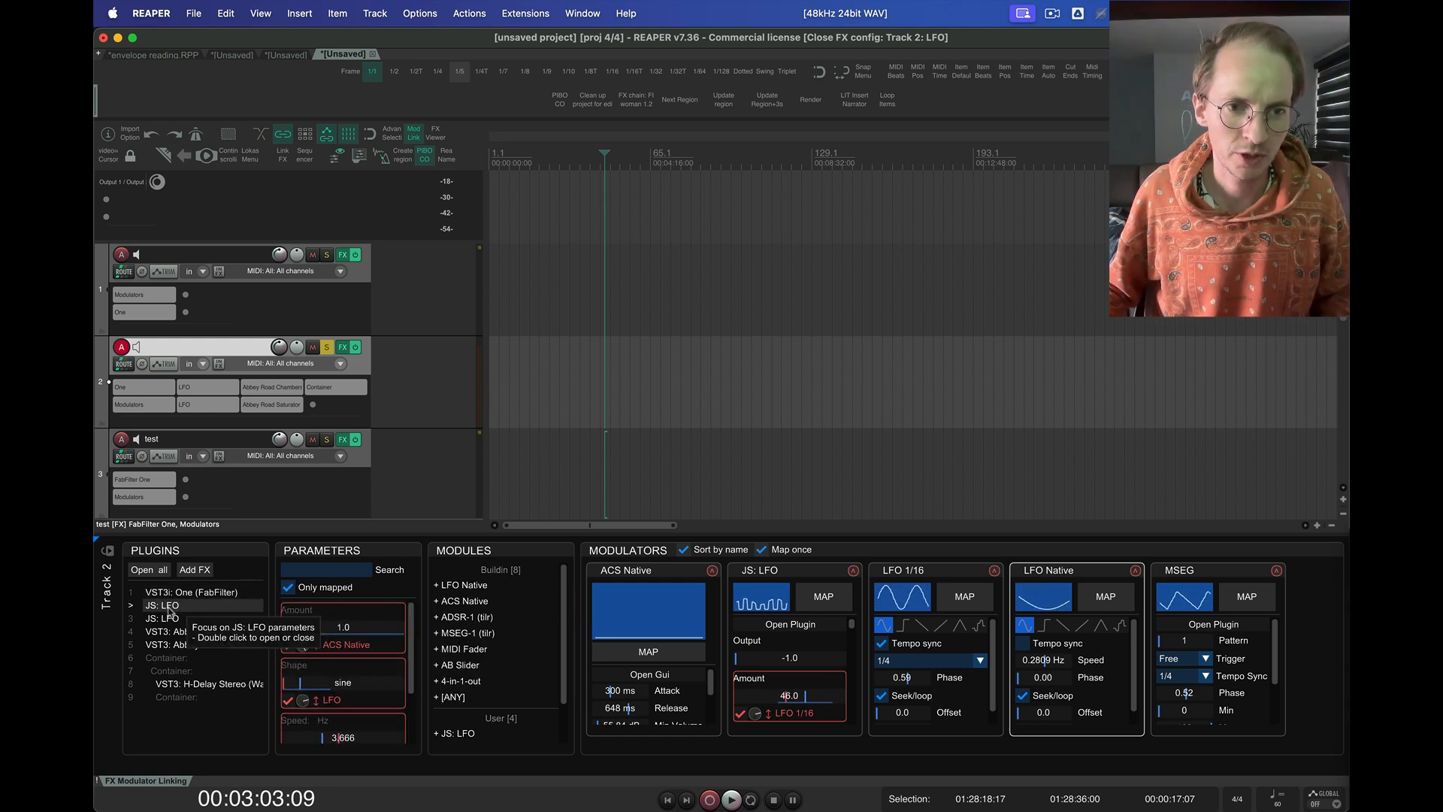
Open the plugin windows of the first JS: LFO, Abbey Road Chambers and the outer Container
{"action": "double_click", "coordinate": [169, 610]}
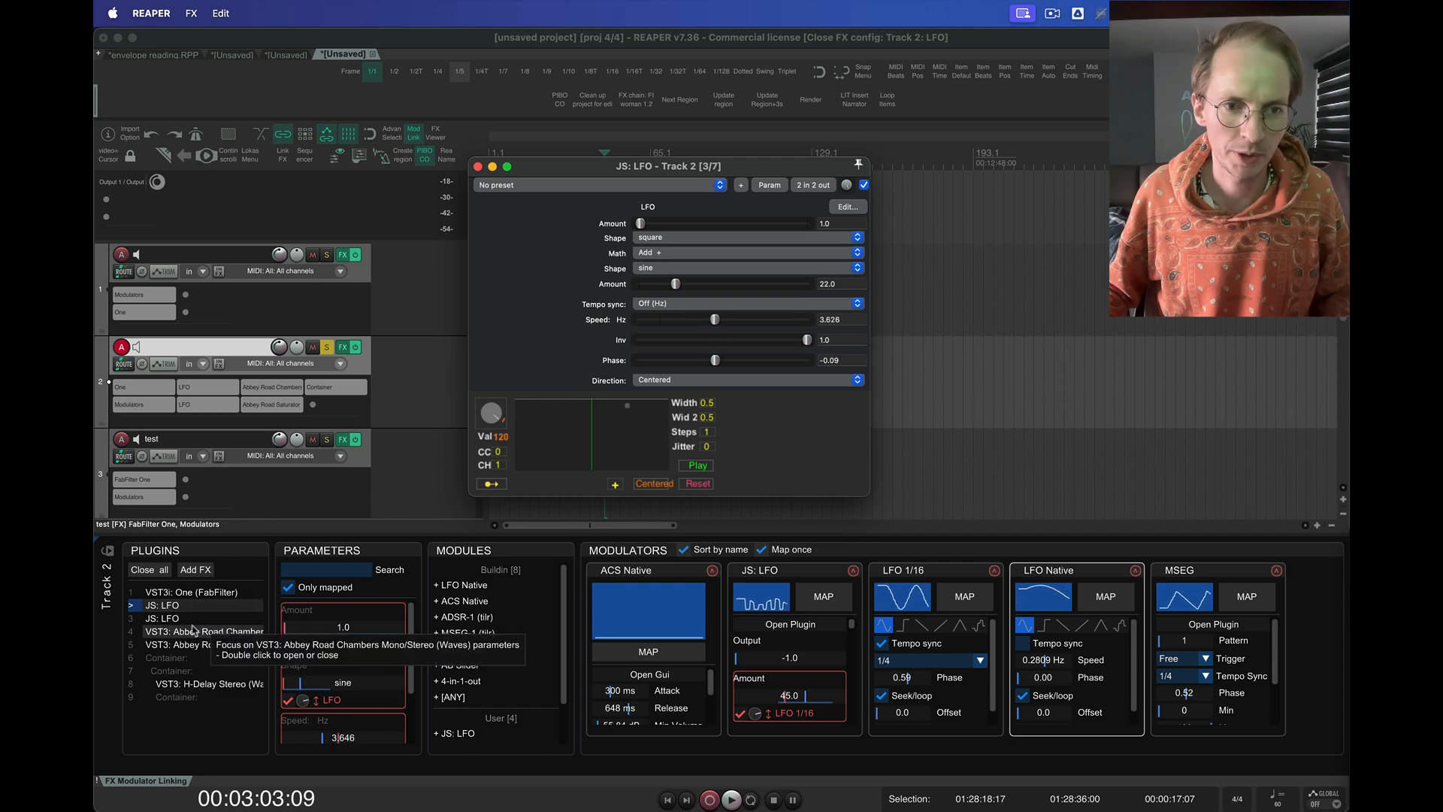
{"action": "double_click", "coordinate": [193, 633]}
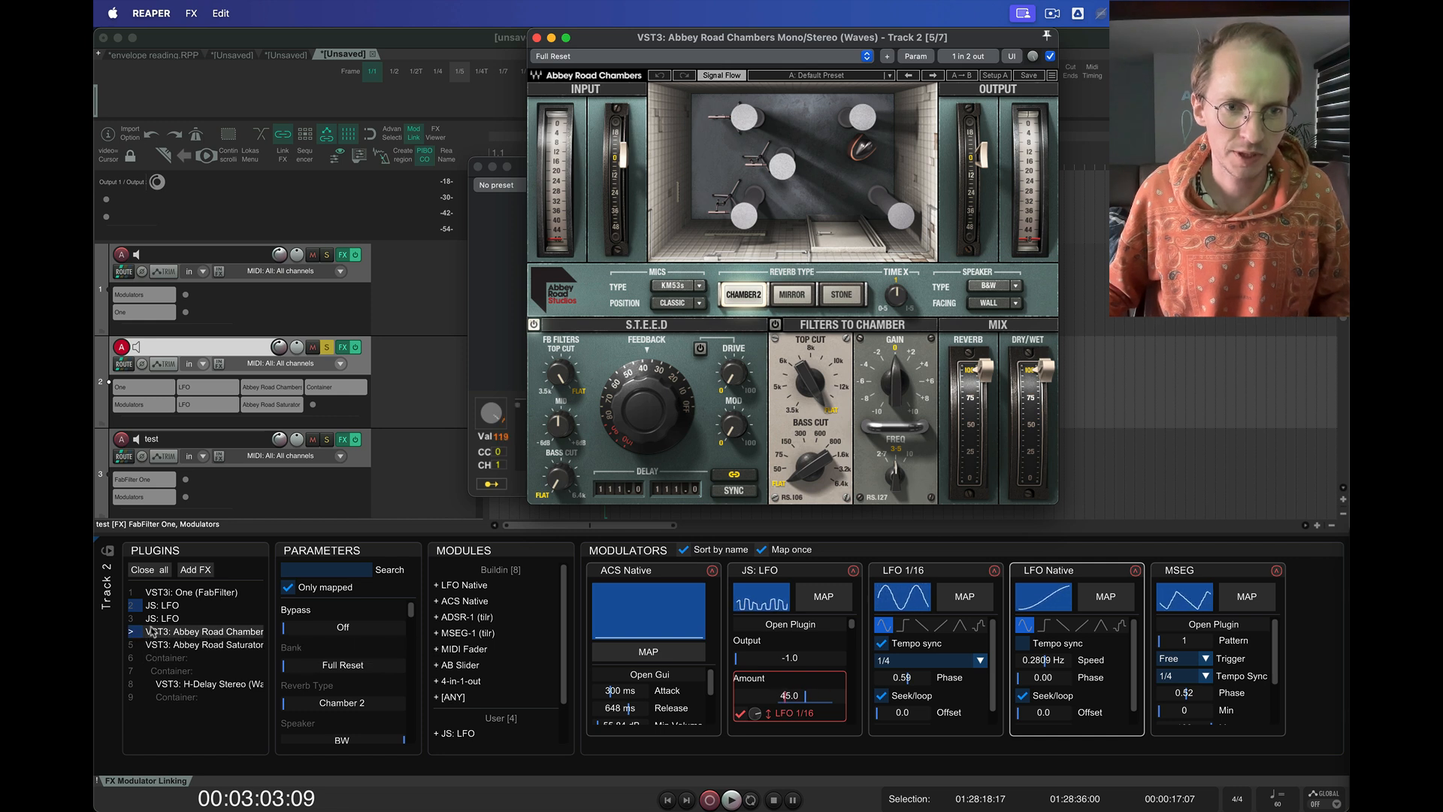
{"action": "double_click", "coordinate": [178, 659]}
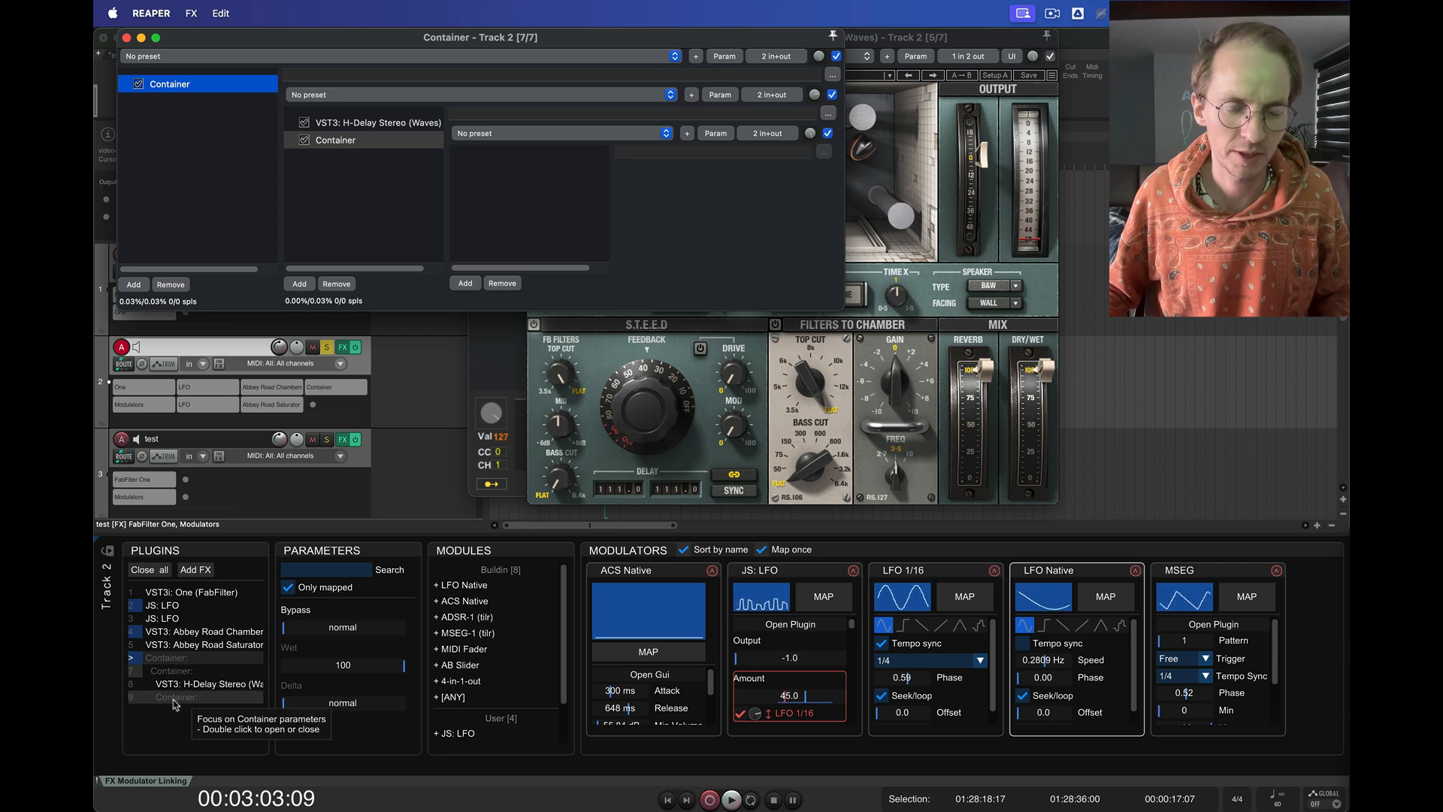
Focus the innermost Container's parameters and close the open Container, Abbey Road Chambers and JS: LFO windows
{"action": "left_click", "coordinate": [174, 699]}
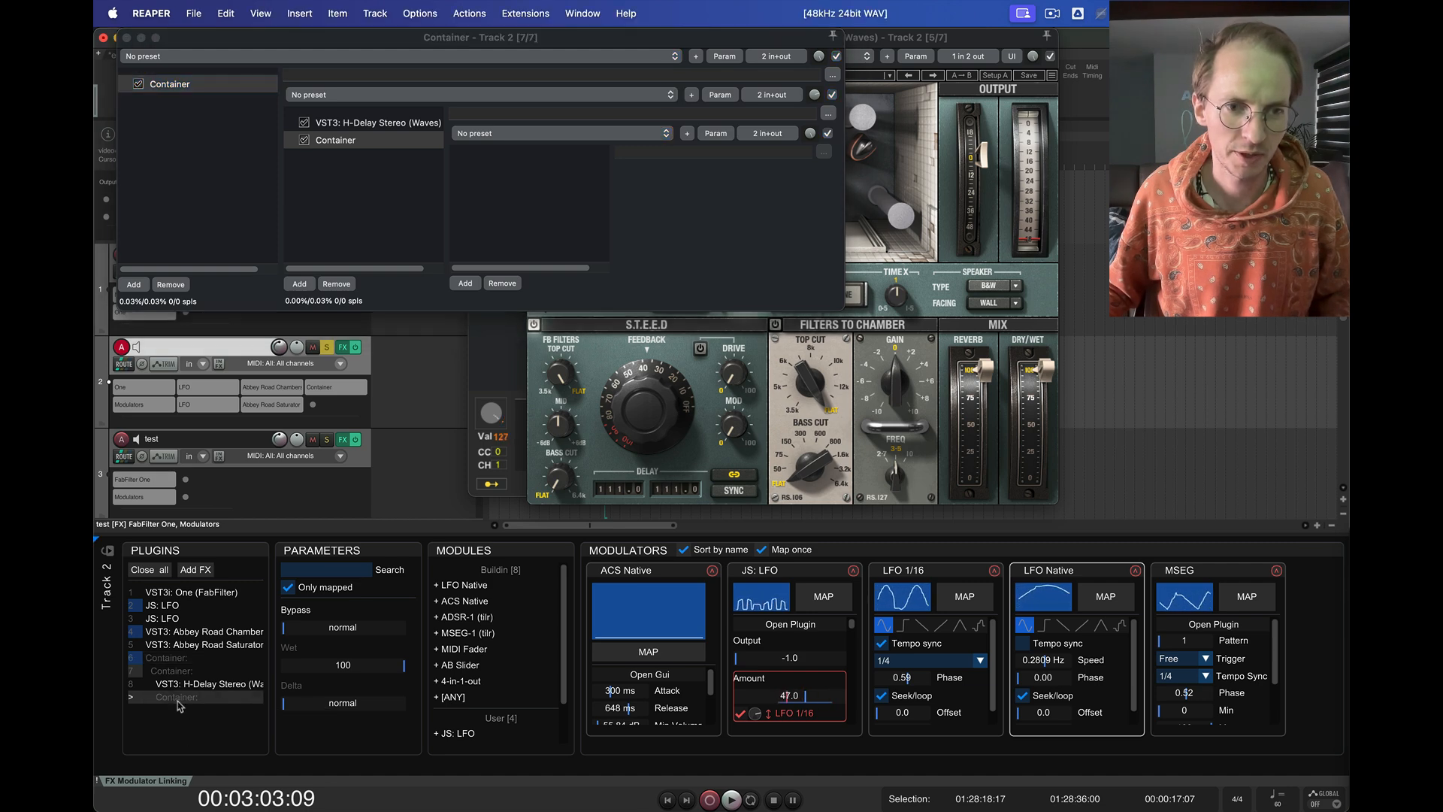
{"action": "left_click", "coordinate": [178, 699]}
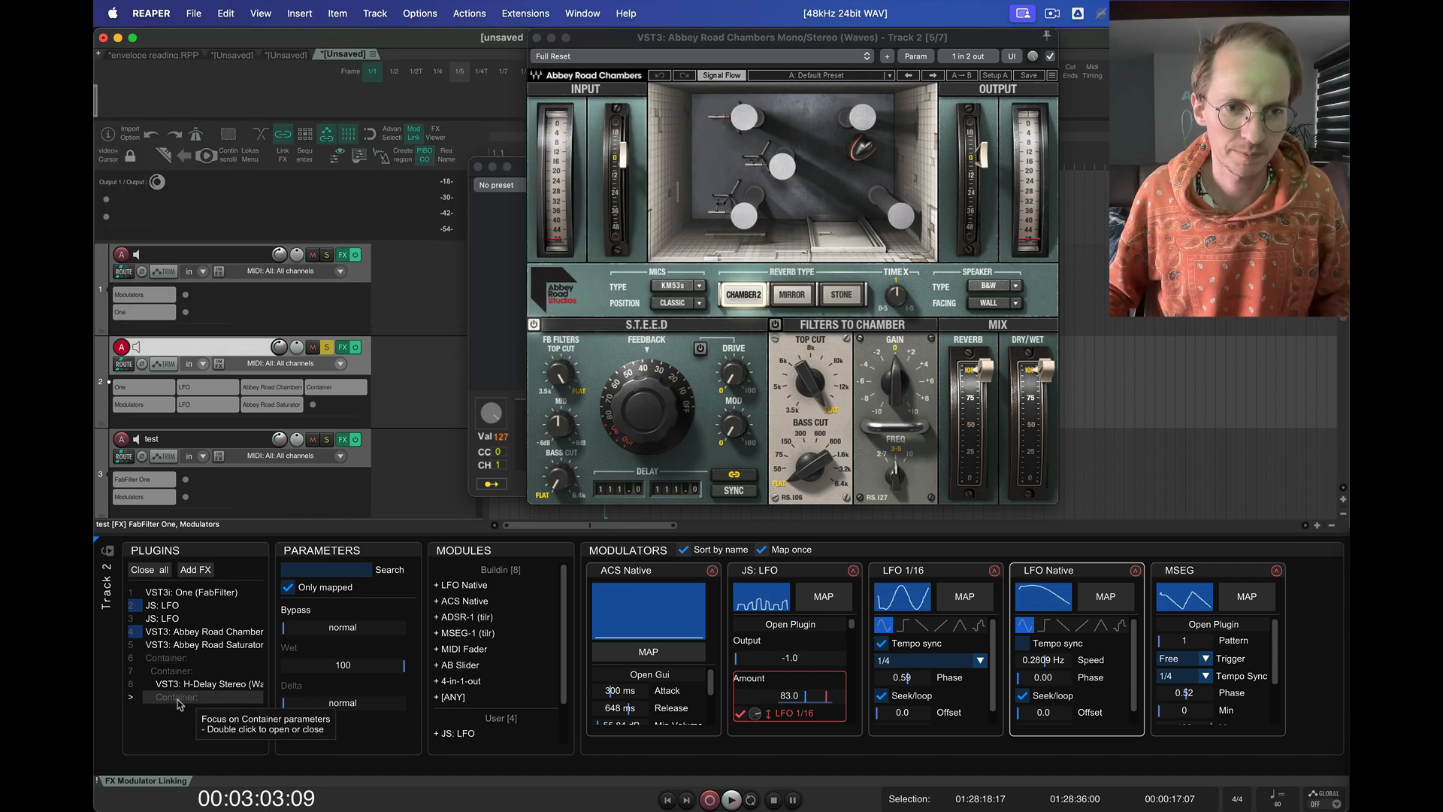
{"action": "left_click", "coordinate": [138, 634]}
{"action": "left_click", "coordinate": [136, 604]}
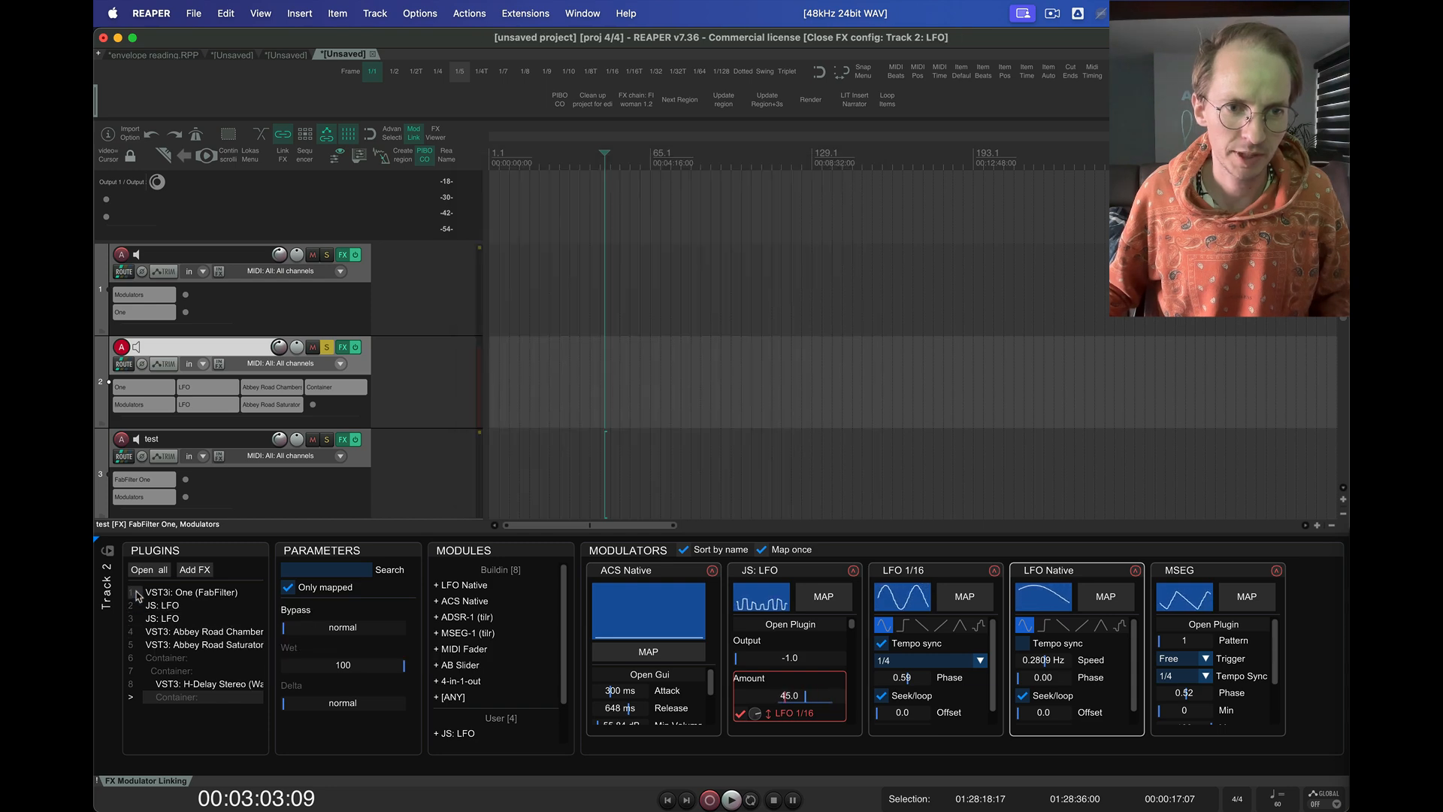
Open the windows of FabFilter One and the second JS: LFO from the plugin list and close both again
{"action": "left_click", "coordinate": [134, 593]}
{"action": "left_click", "coordinate": [135, 619]}
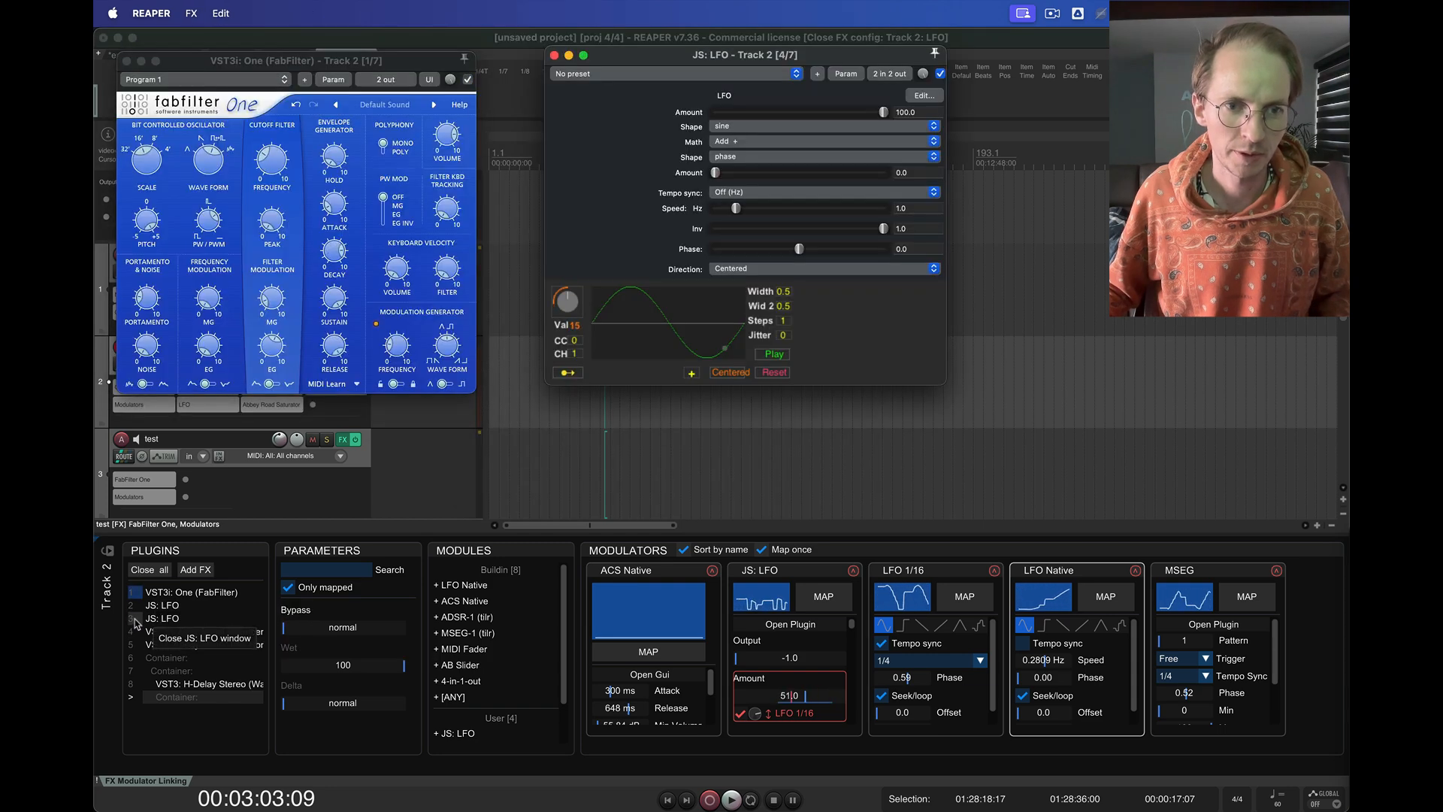
{"action": "left_click", "coordinate": [136, 619]}
{"action": "left_click", "coordinate": [135, 593]}
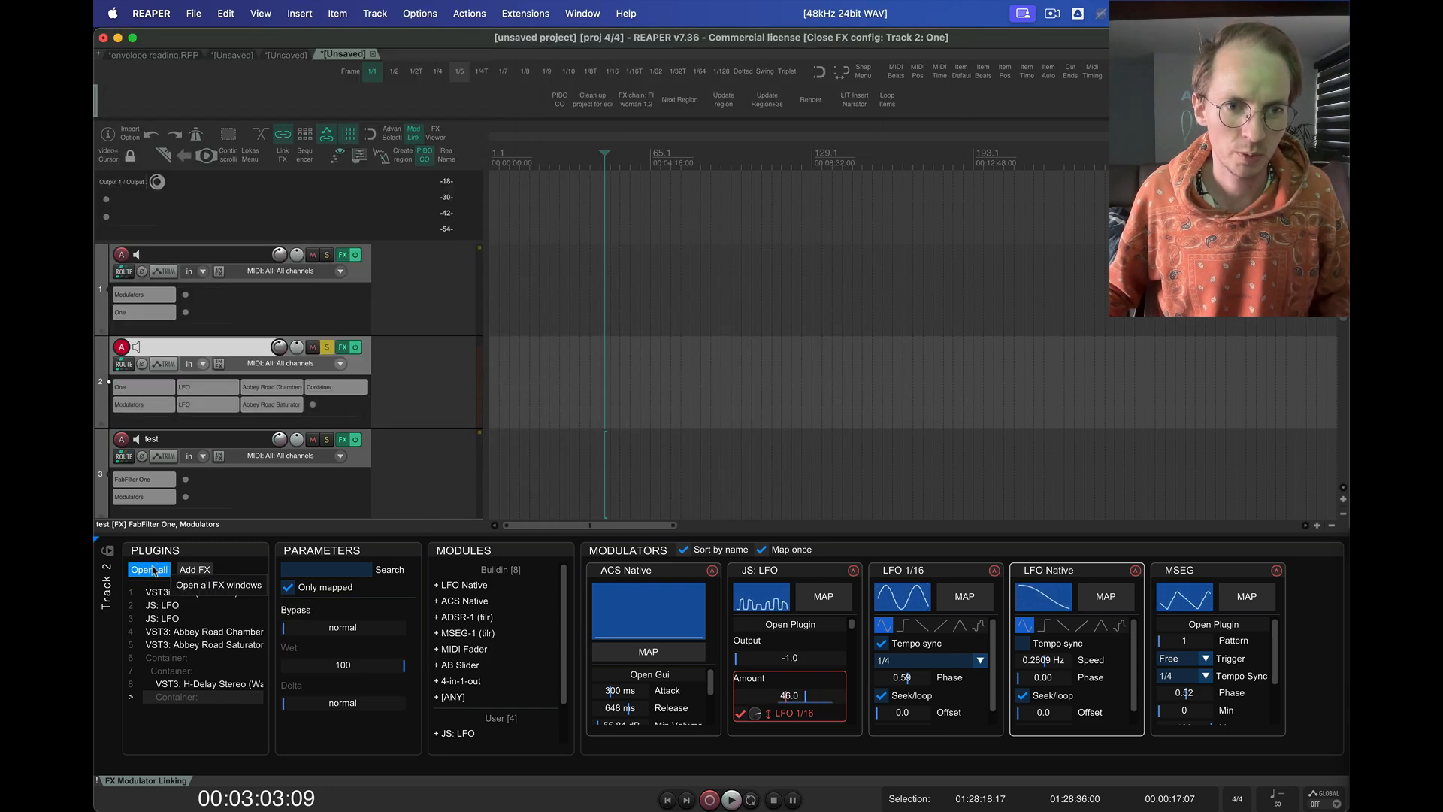
Add the VST: Glitch2 (Illformed) plugin to track 2 and close its window
{"action": "left_click", "coordinate": [206, 572]}
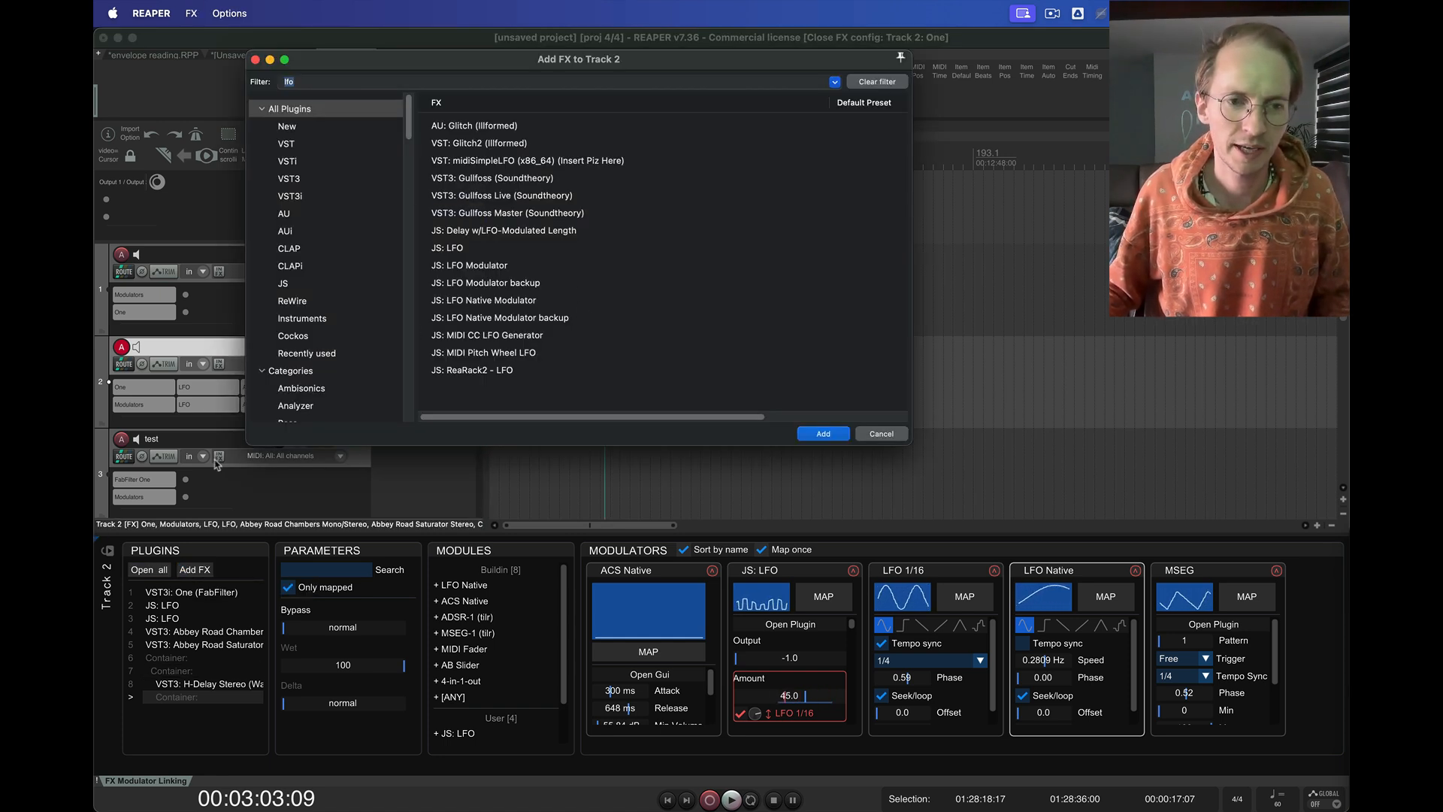
{"action": "left_click", "coordinate": [500, 149]}
{"action": "double_click", "coordinate": [502, 150]}
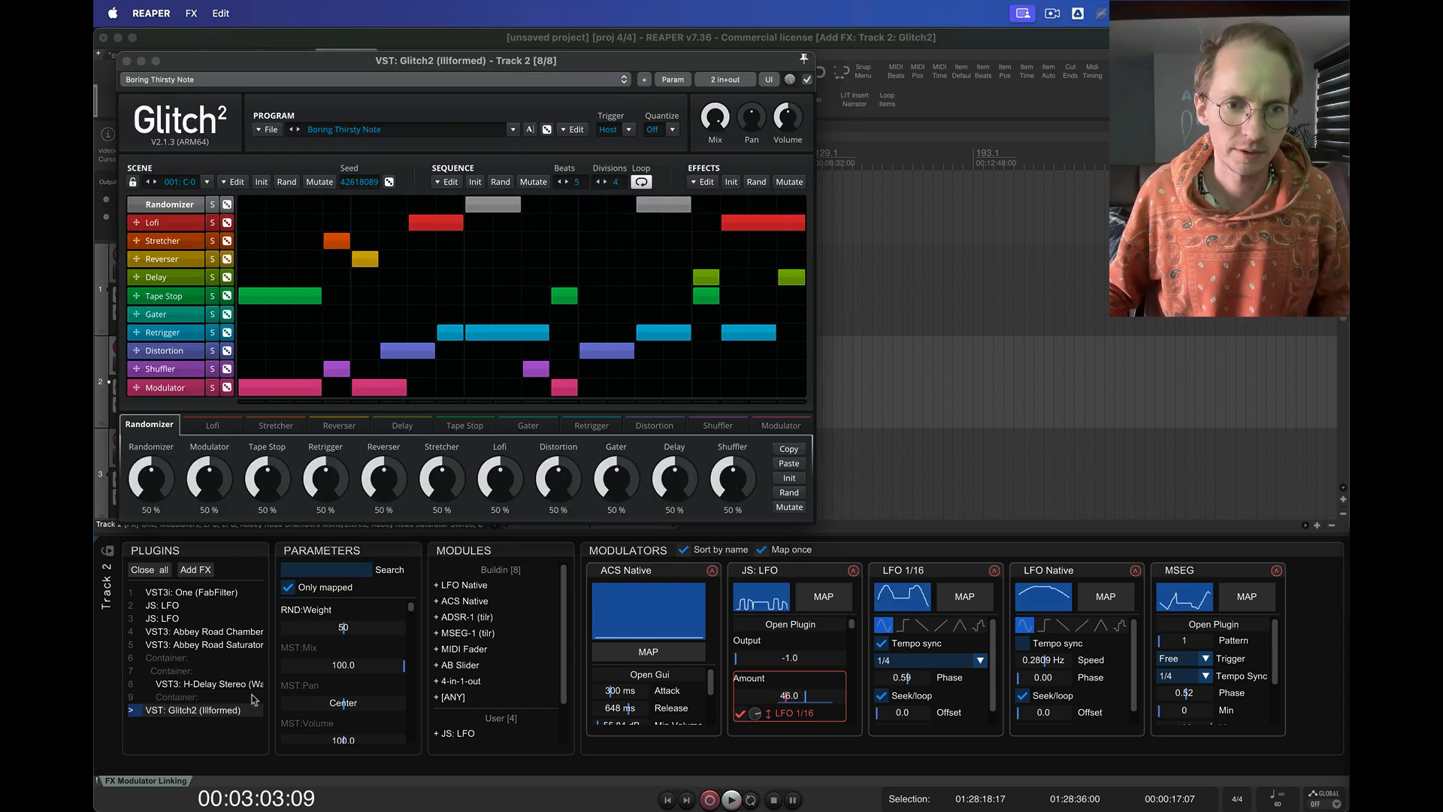
{"action": "left_click", "coordinate": [126, 61]}
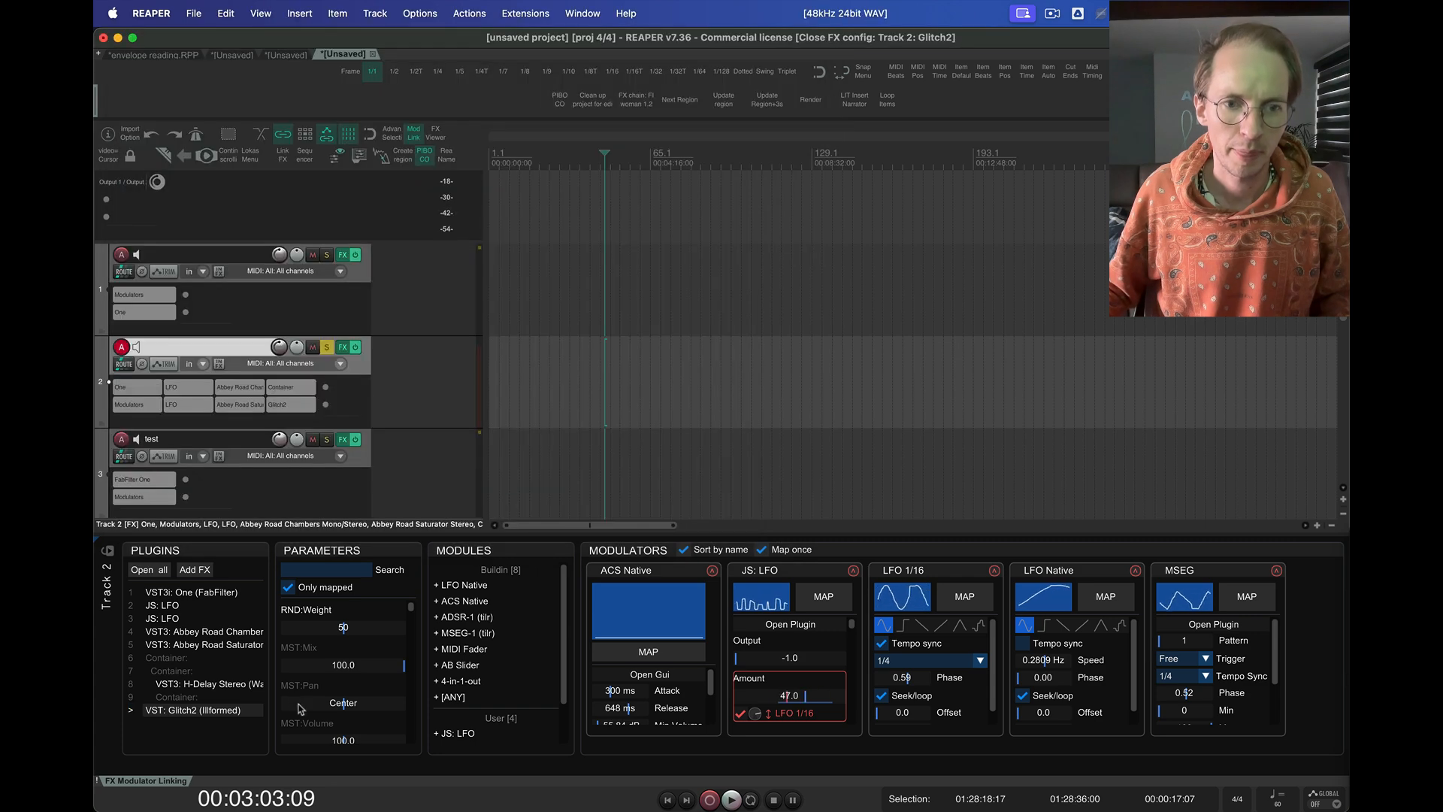
Focus FabFilter One's parameters and view the remaining settings of the LFO 1/16, LFO Native and MSEG modulators
{"action": "left_click", "coordinate": [198, 599]}
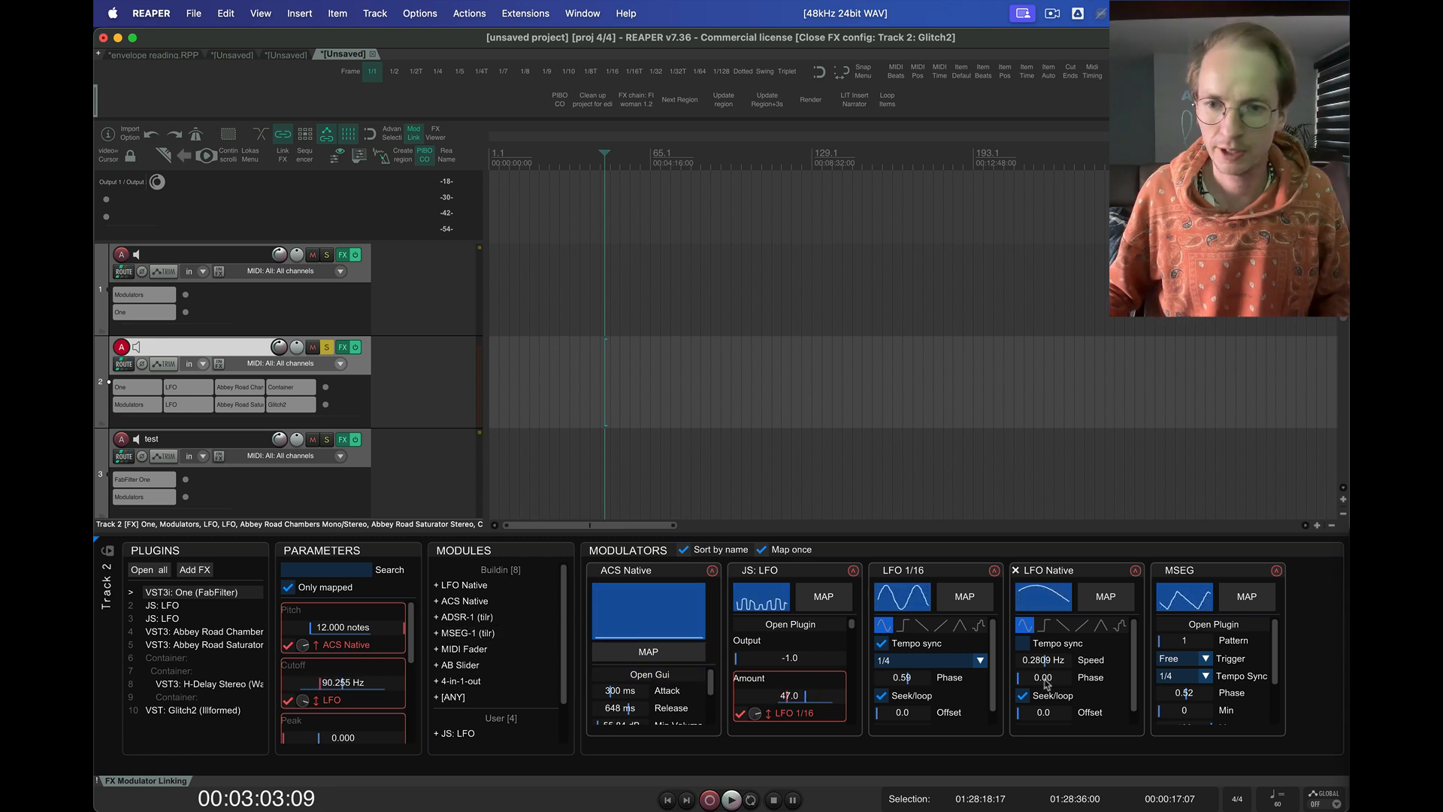
{"action": "scroll", "coordinate": [1118, 710], "scroll_direction": "down", "scroll_amount": 1}
{"action": "scroll", "coordinate": [921, 726], "scroll_direction": "down", "scroll_amount": 1}
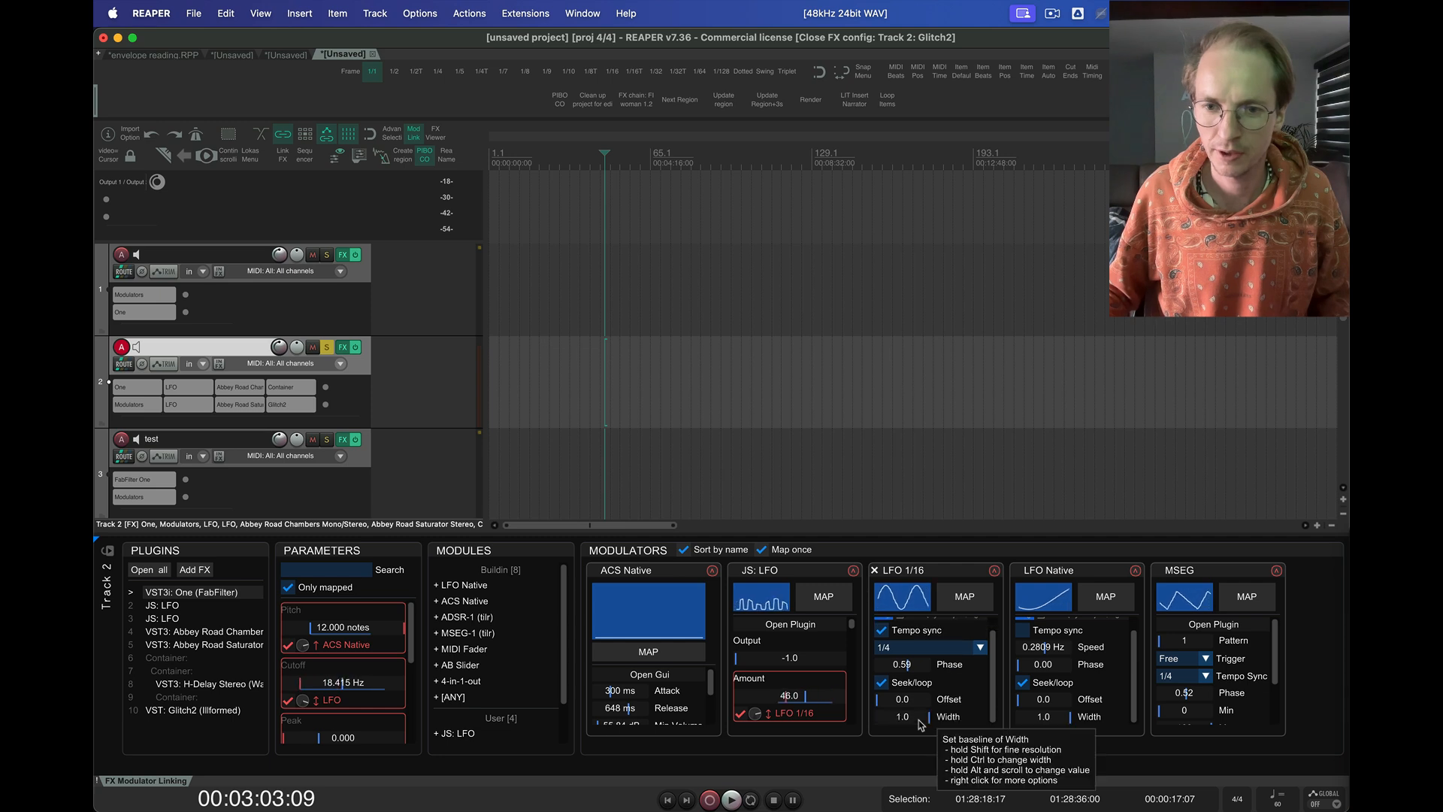
{"action": "scroll", "coordinate": [1234, 715], "scroll_direction": "down", "scroll_amount": 4}
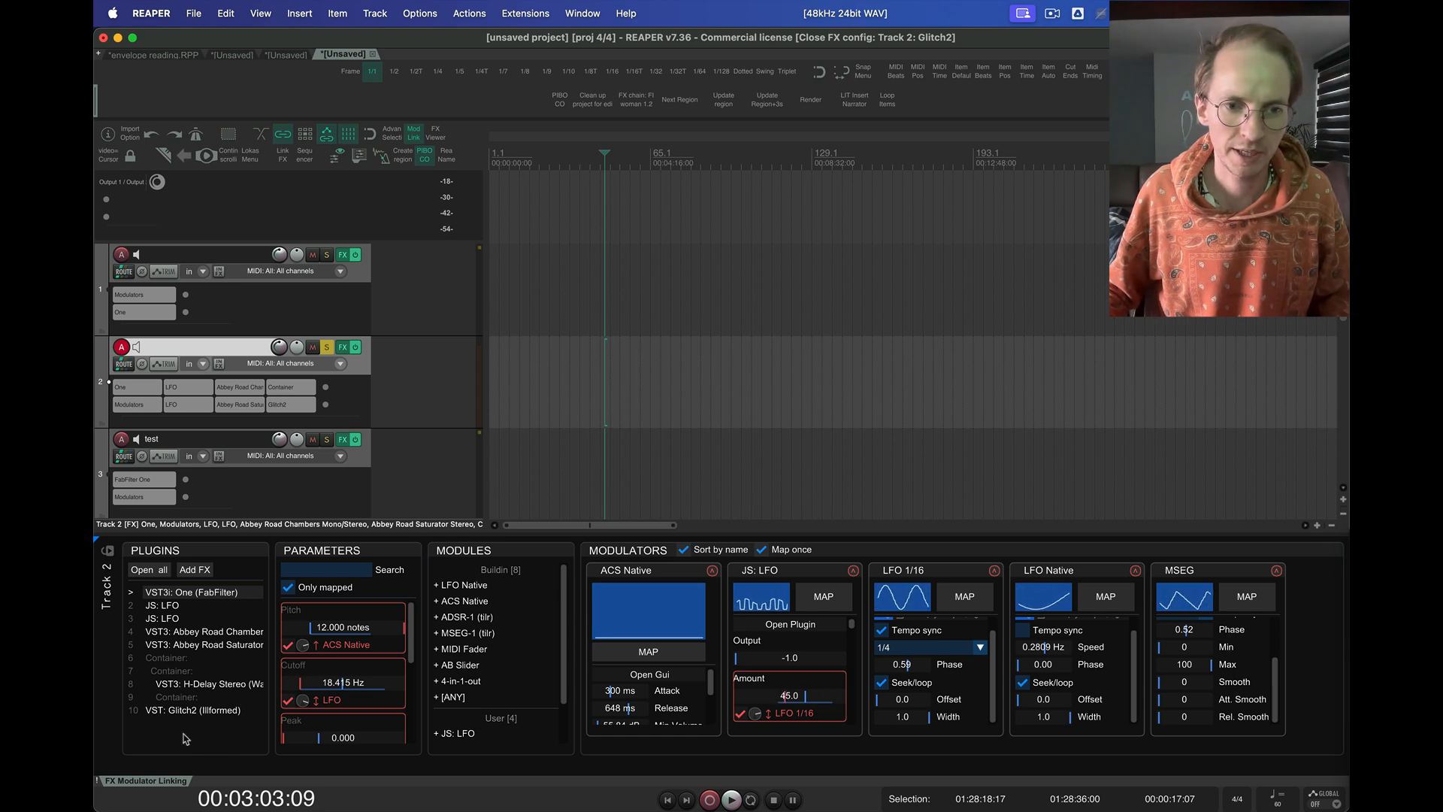
Open the modulator script's settings above the panel and set the container indent size to 3
{"action": "right_click", "coordinate": [112, 717]}
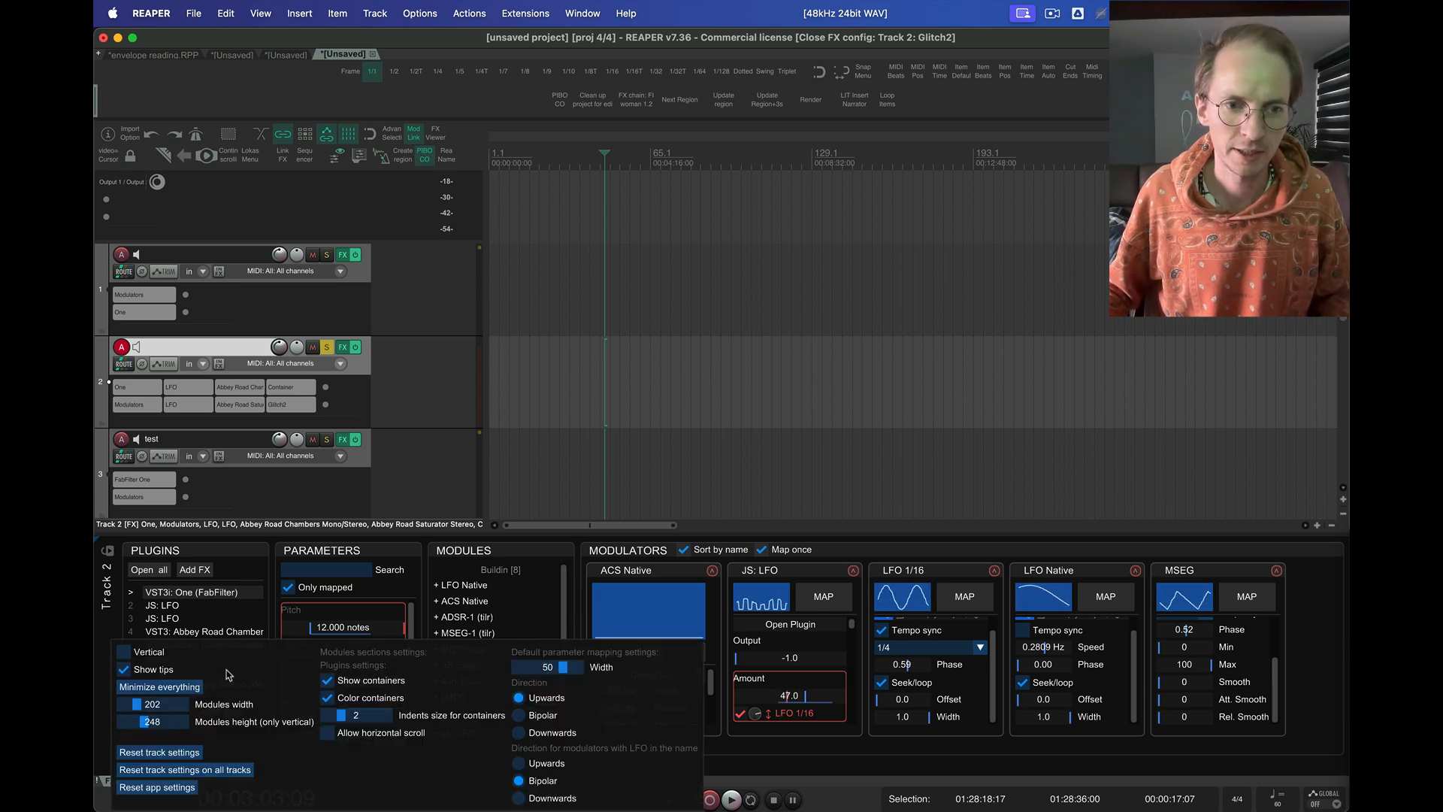
{"action": "left_click_drag", "start_coordinate": [229, 675], "coordinate": [235, 271]}
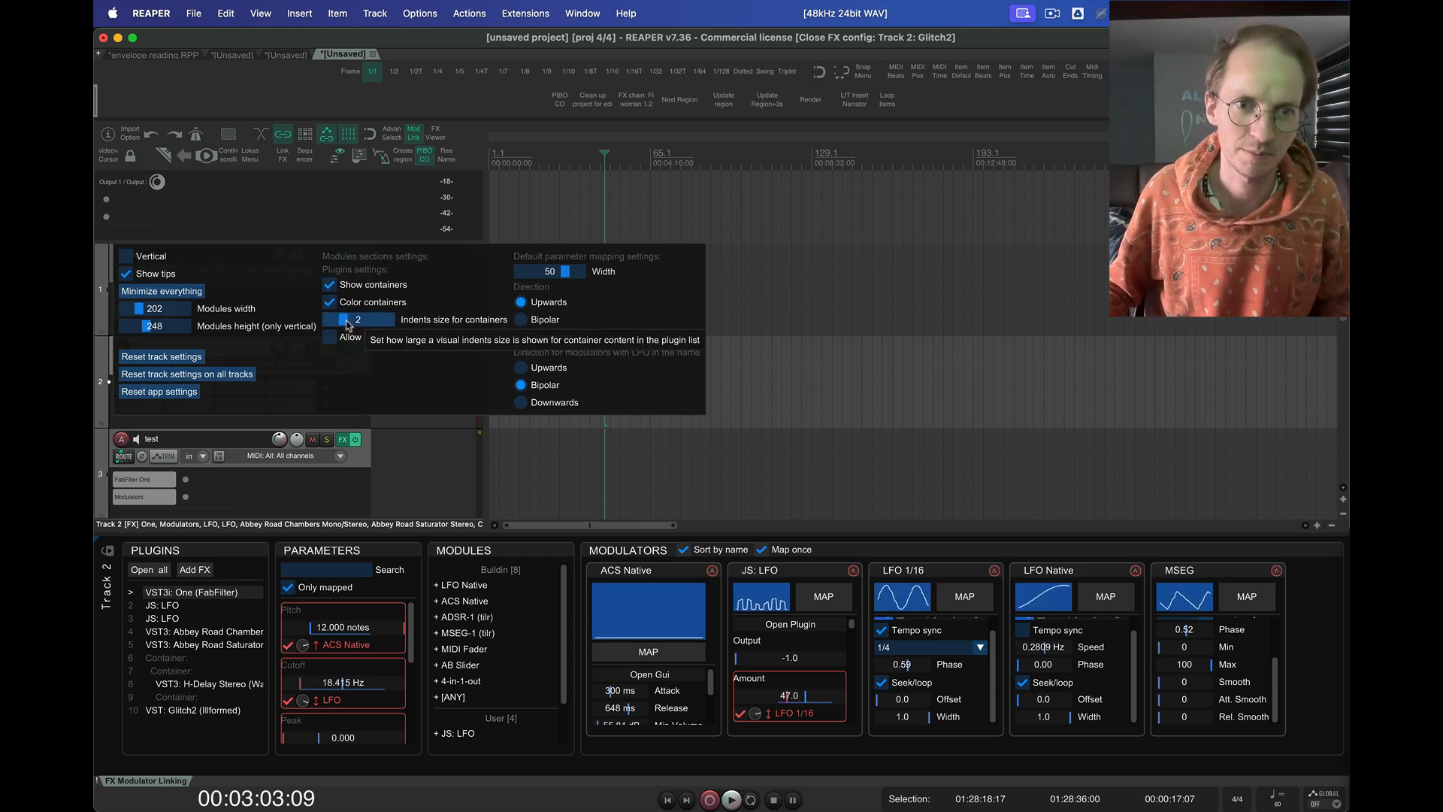
{"action": "mouse_move", "coordinate": [347, 325]}
{"action": "left_mouse_down"}
{"action": "mouse_move", "coordinate": [326, 325]}
{"action": "mouse_move", "coordinate": [351, 326]}
{"action": "left_mouse_up"}
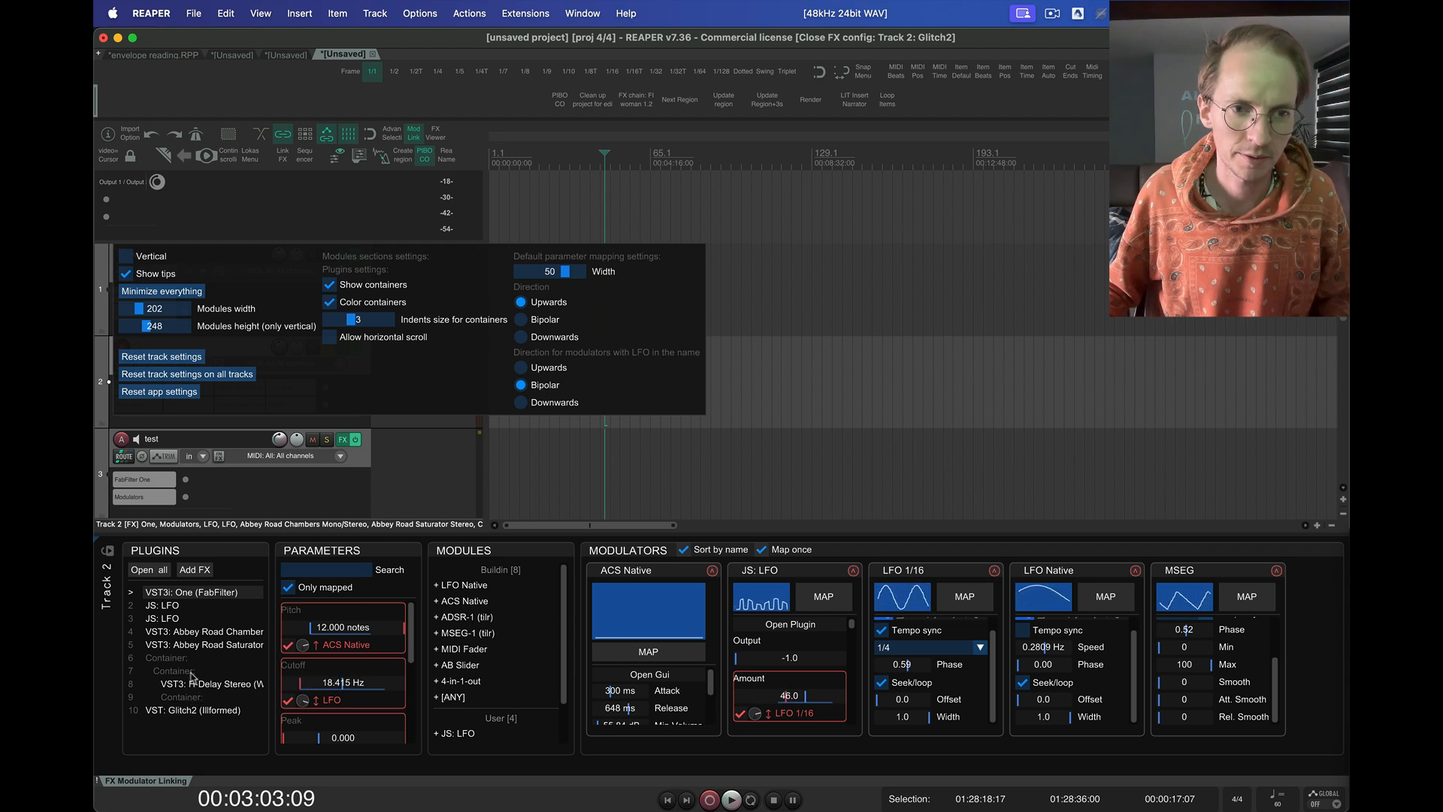
Hide the FX containers in the plugin list and show them again
{"action": "left_click", "coordinate": [329, 285]}
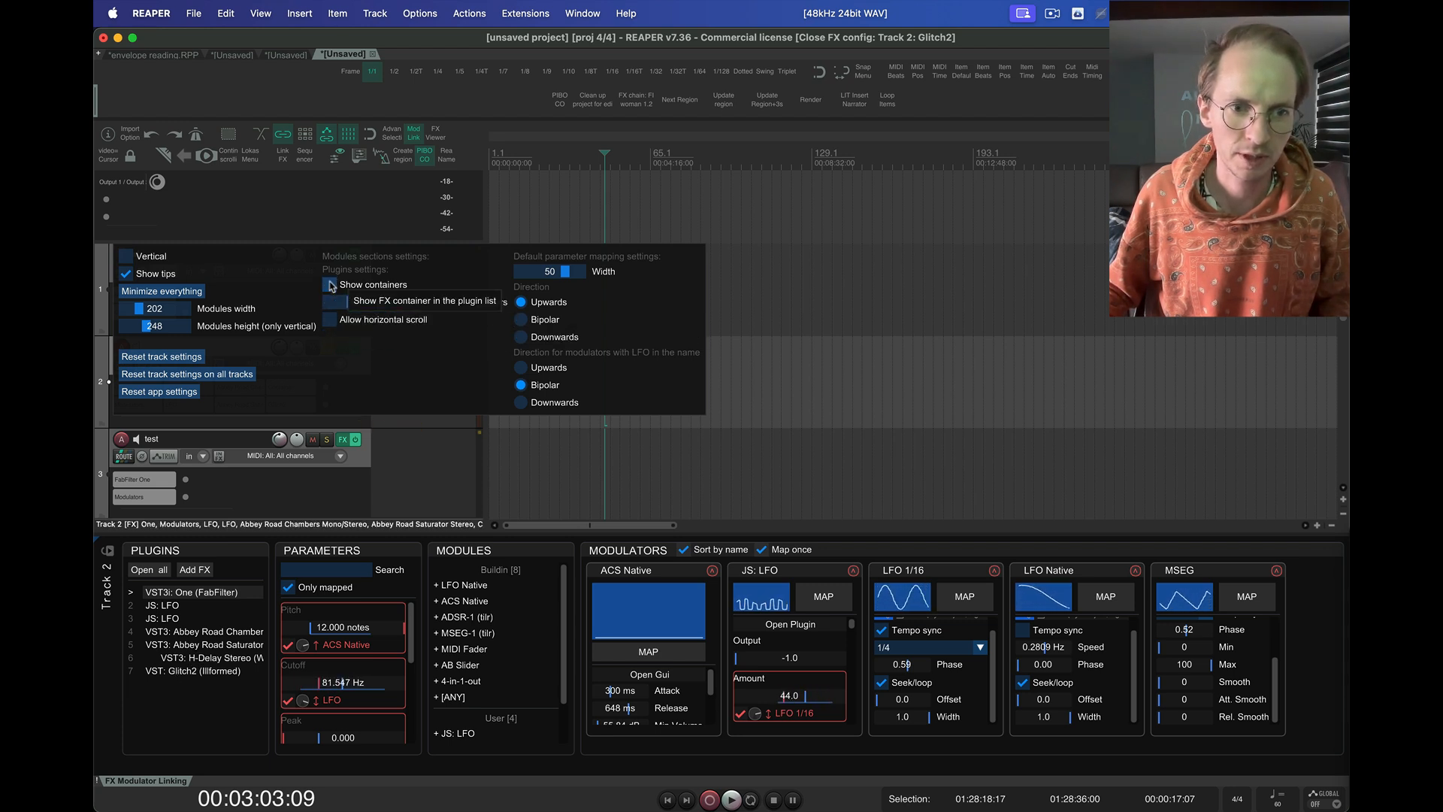
{"action": "left_click", "coordinate": [331, 286]}
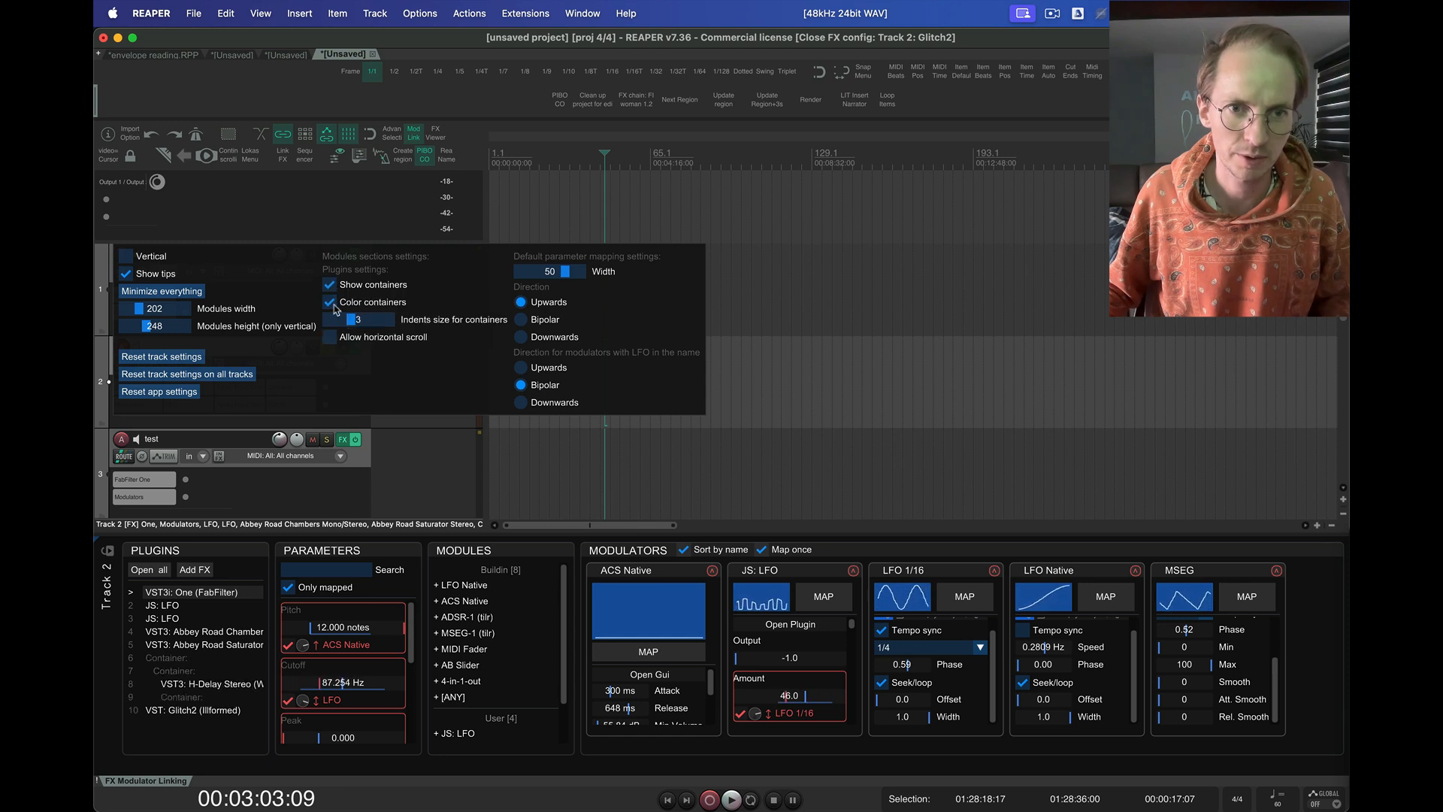
Allow horizontal scroll for the plugin list, try it by moving through the long plugin names, and disable the option again
{"action": "left_click", "coordinate": [330, 337]}
{"action": "scroll", "coordinate": [220, 638], "scroll_direction": "right", "scroll_amount": 5}
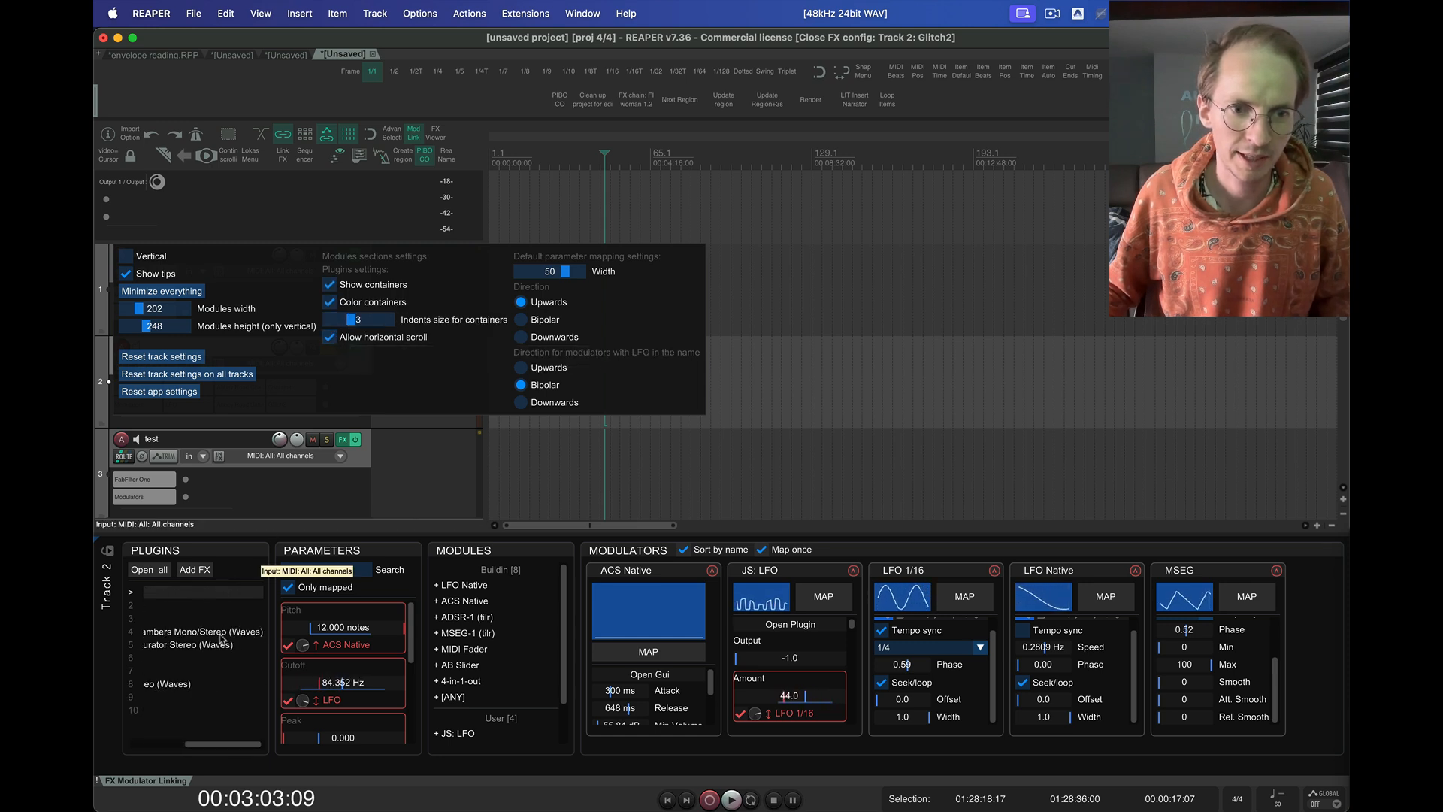
{"action": "scroll", "coordinate": [220, 639], "scroll_direction": "left", "scroll_amount": 5}
{"action": "scroll", "coordinate": [220, 639], "scroll_direction": "right", "scroll_amount": 5}
{"action": "scroll", "coordinate": [220, 639], "scroll_direction": "left", "scroll_amount": 5}
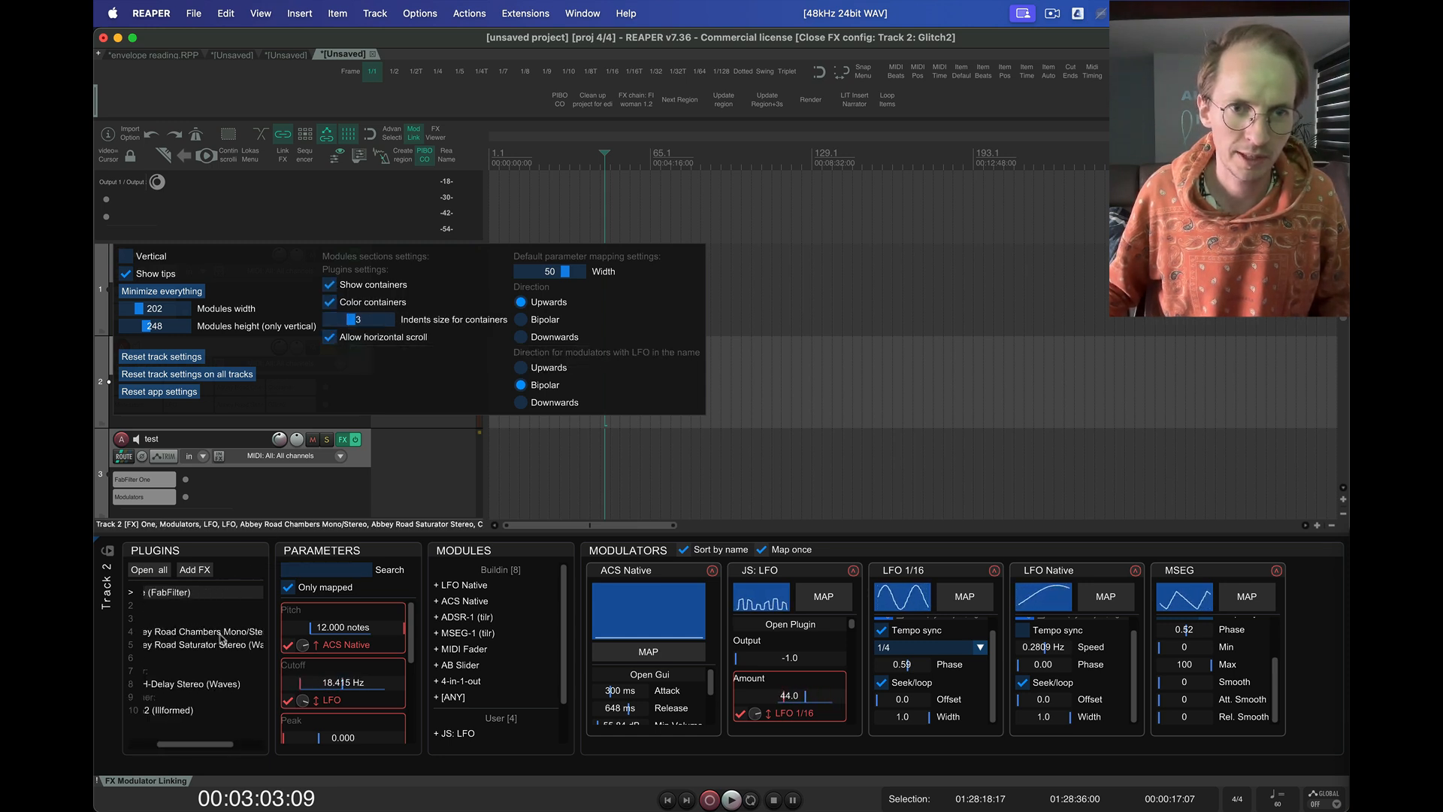
{"action": "scroll", "coordinate": [221, 639], "scroll_direction": "right", "scroll_amount": 5}
{"action": "scroll", "coordinate": [220, 639], "scroll_direction": "left", "scroll_amount": 5}
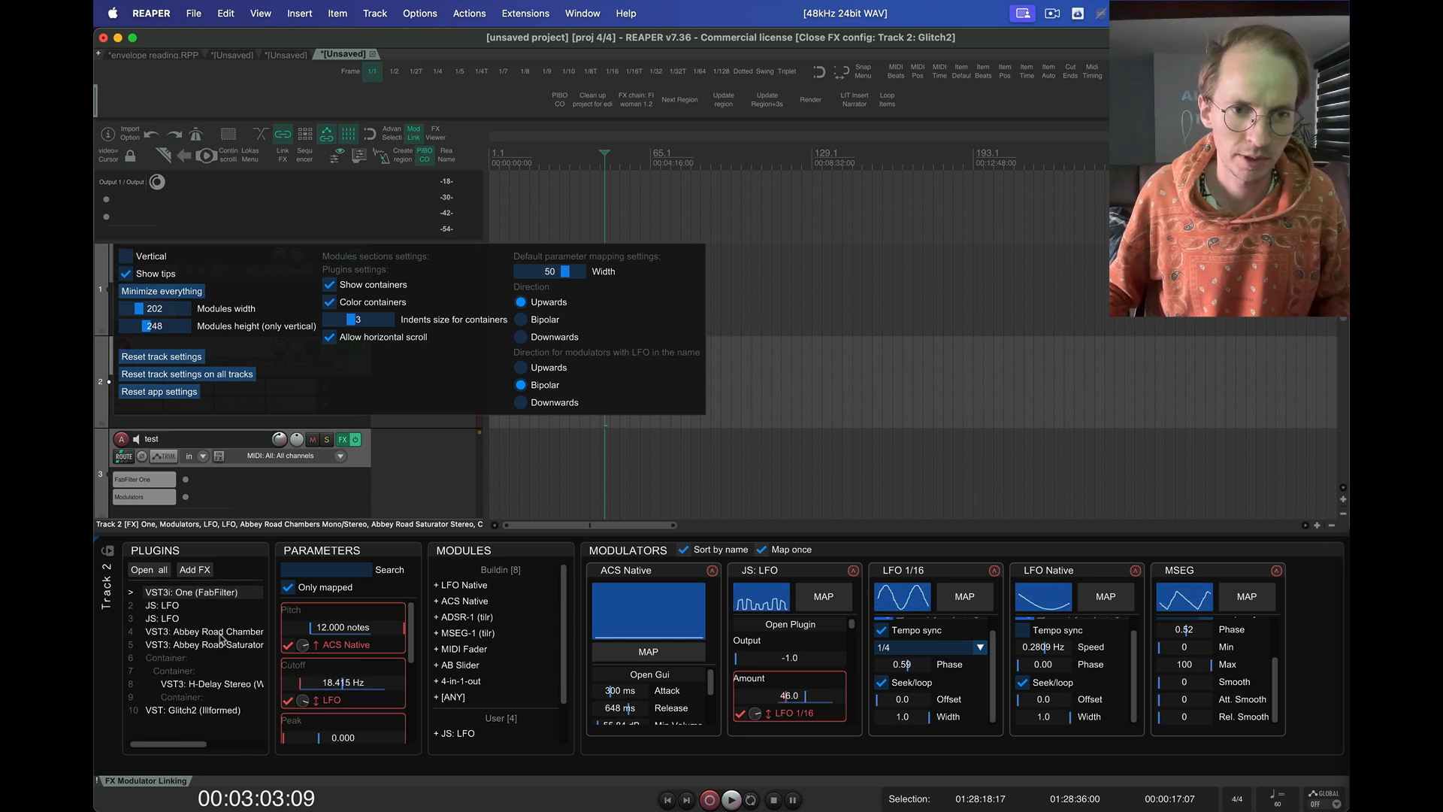
{"action": "scroll", "coordinate": [219, 641], "scroll_direction": "right", "scroll_amount": 5}
{"action": "scroll", "coordinate": [184, 636], "scroll_direction": "left", "scroll_amount": 5}
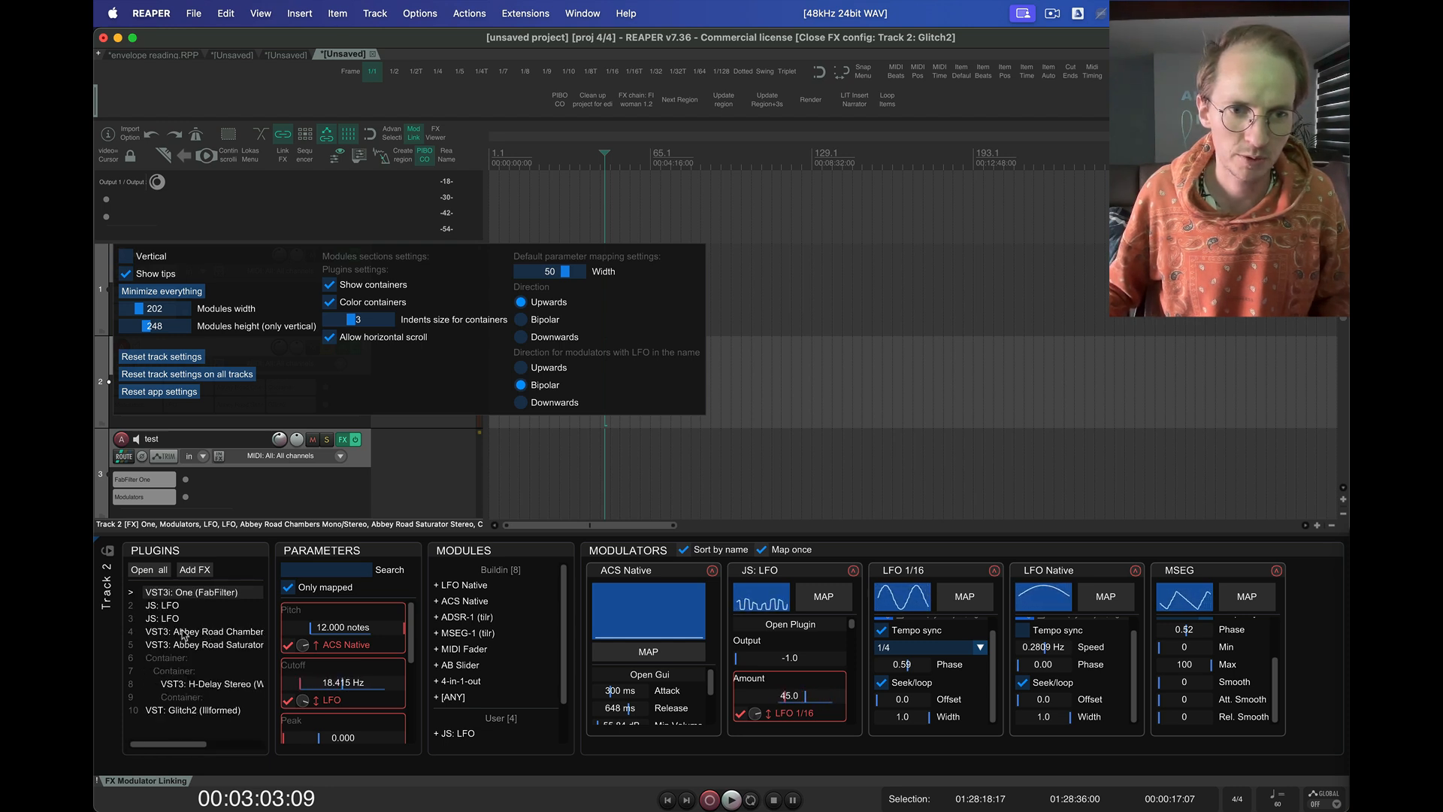
{"action": "scroll", "coordinate": [203, 637], "scroll_direction": "right", "scroll_amount": 5}
{"action": "scroll", "coordinate": [213, 639], "scroll_direction": "left", "scroll_amount": 5}
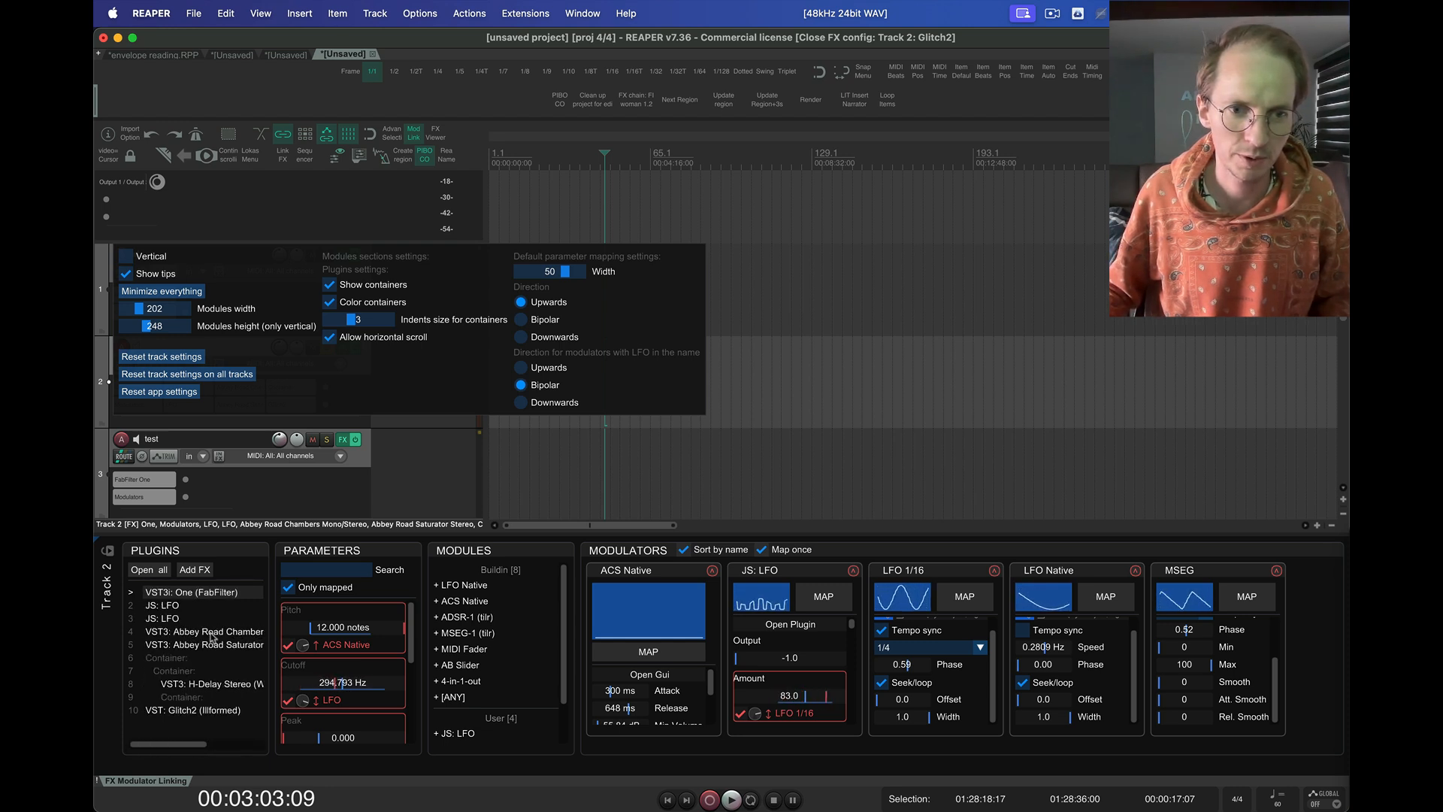
{"action": "left_click", "coordinate": [330, 336]}
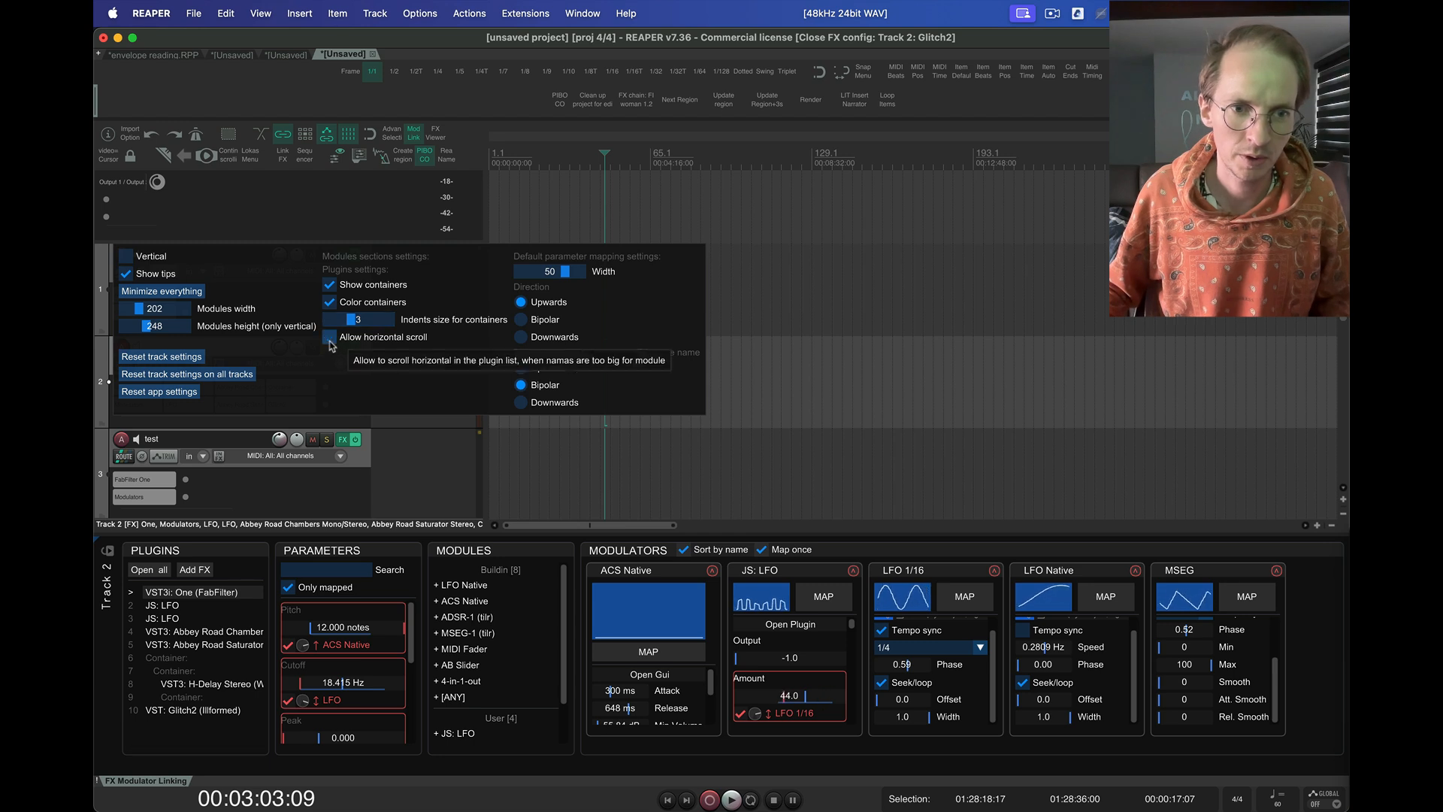
Close the settings and look through the parameters of the second JS: LFO and Abbey Road Chambers
{"action": "left_click", "coordinate": [170, 639]}
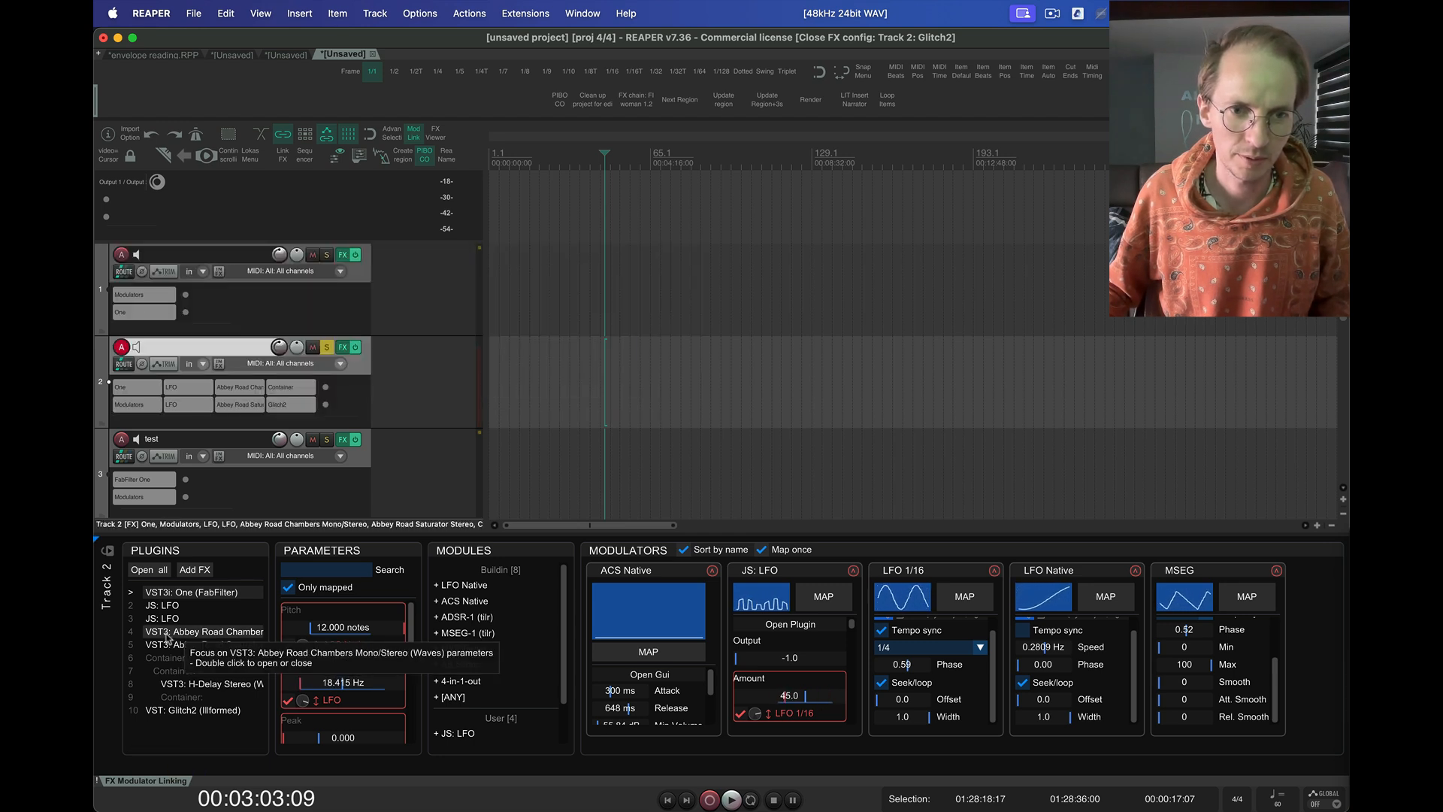
{"action": "left_click", "coordinate": [168, 647]}
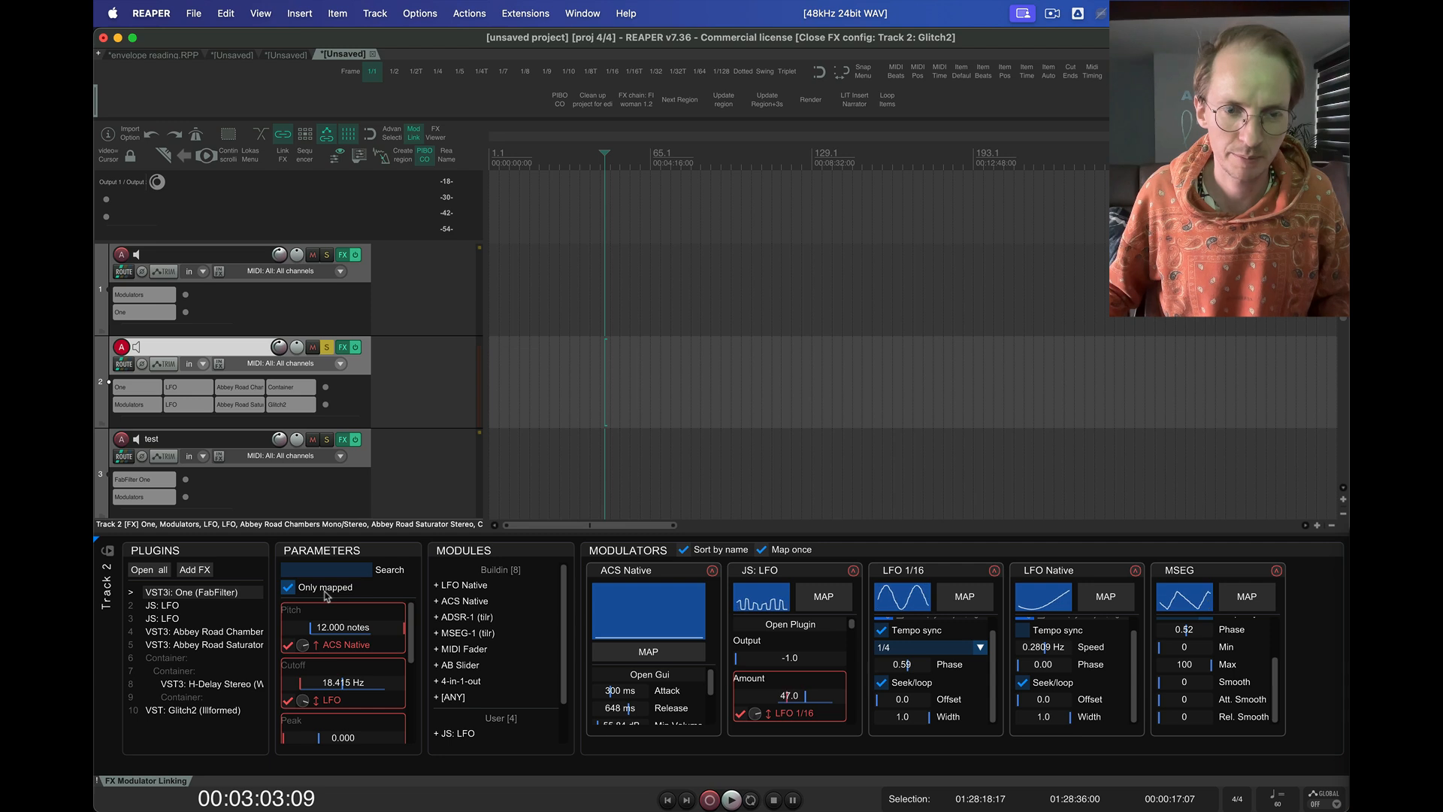
{"action": "left_click", "coordinate": [190, 619]}
{"action": "scroll", "coordinate": [399, 677], "scroll_direction": "down", "scroll_amount": 12}
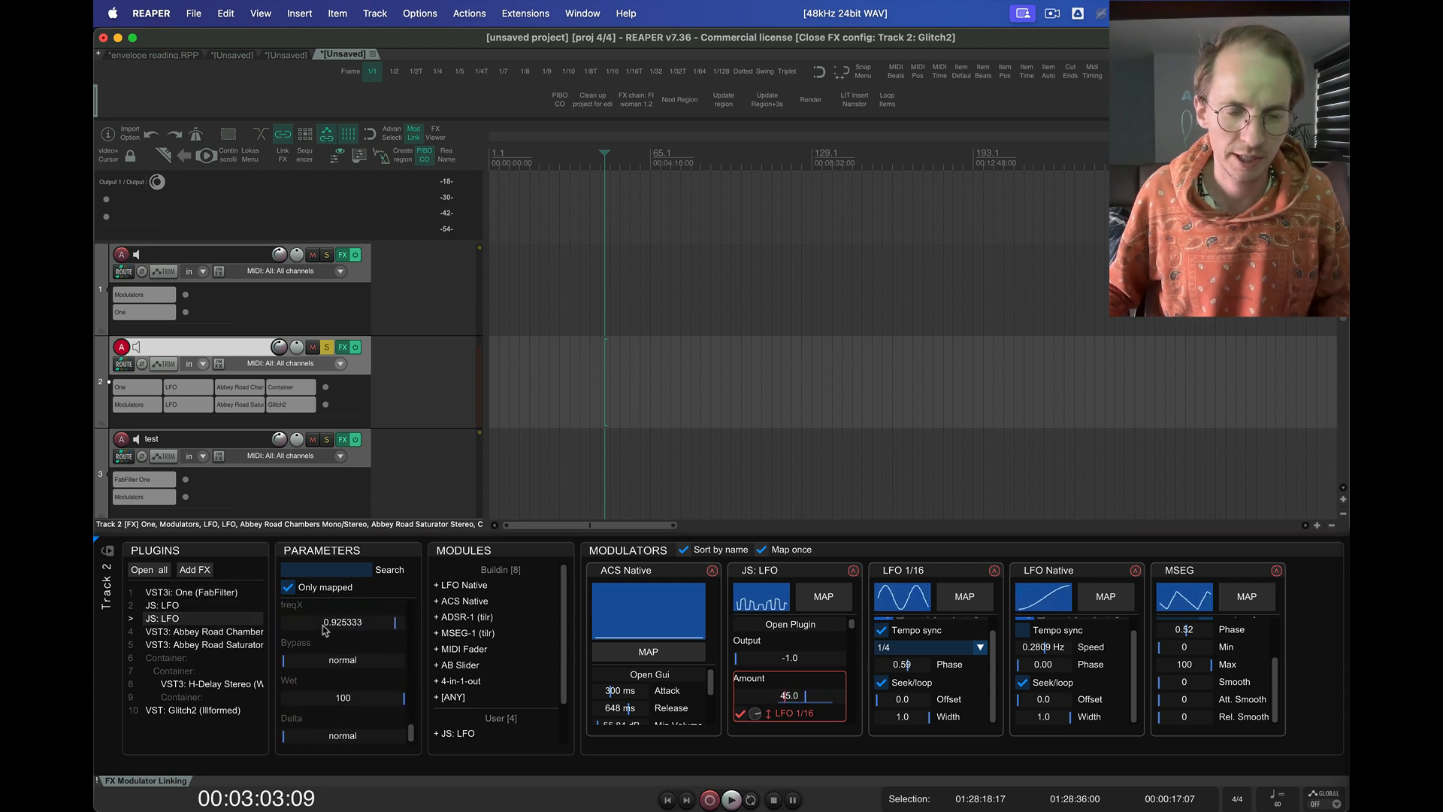
{"action": "left_click", "coordinate": [178, 631]}
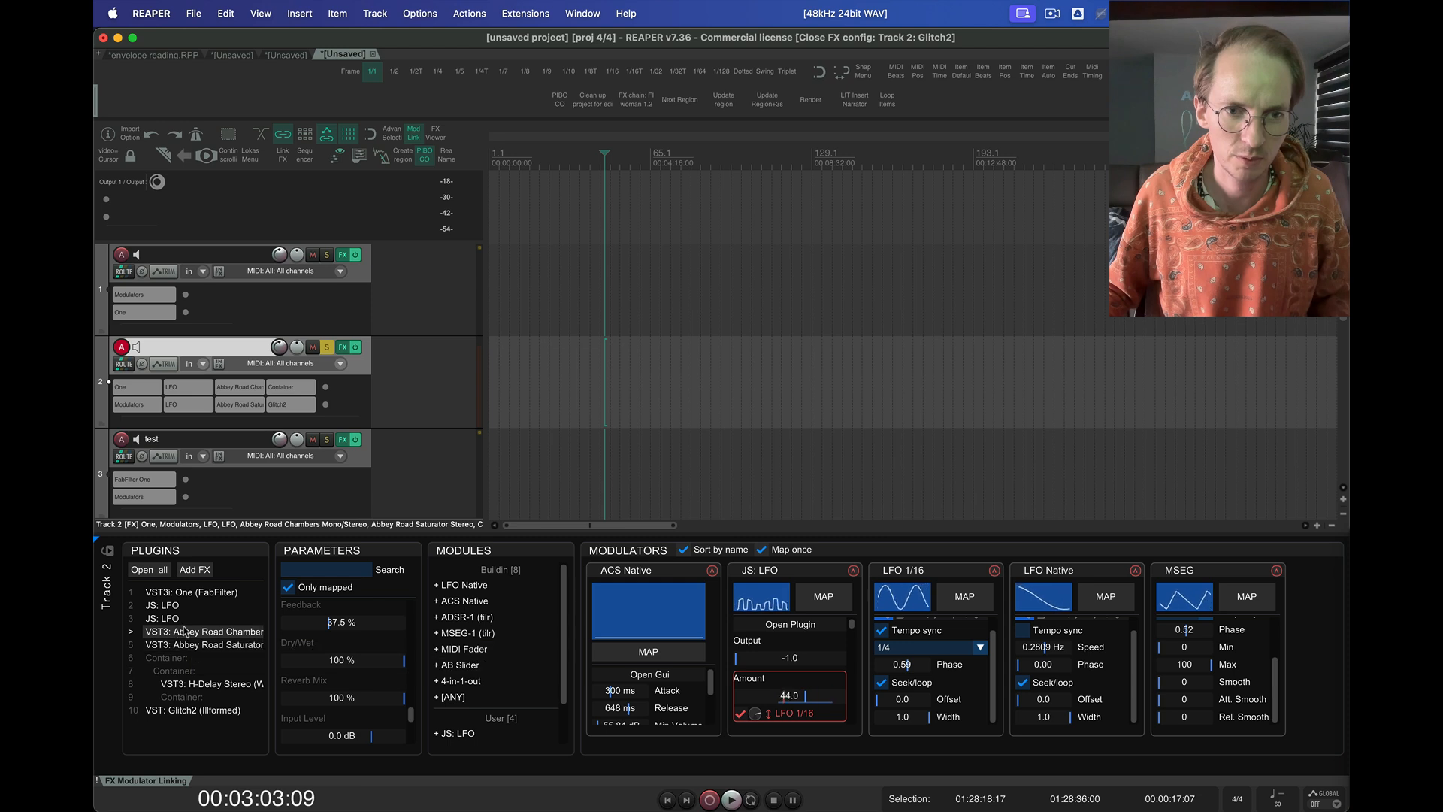
{"action": "left_click", "coordinate": [178, 619]}
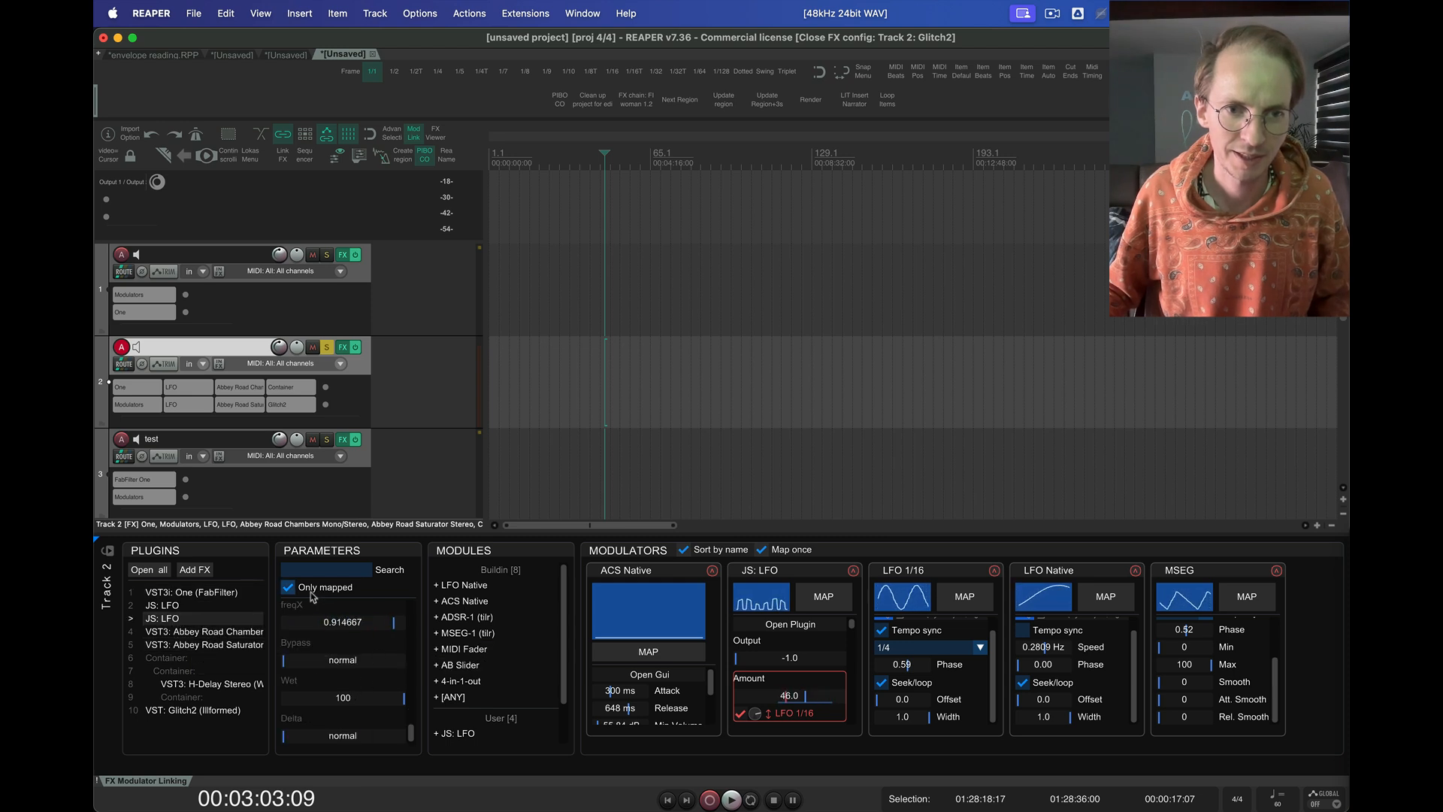
Select the first JS: LFO in the plugin list and look through its mapped parameters
{"action": "scroll", "coordinate": [383, 639], "scroll_direction": "up", "scroll_amount": 10}
{"action": "left_click", "coordinate": [163, 605]}
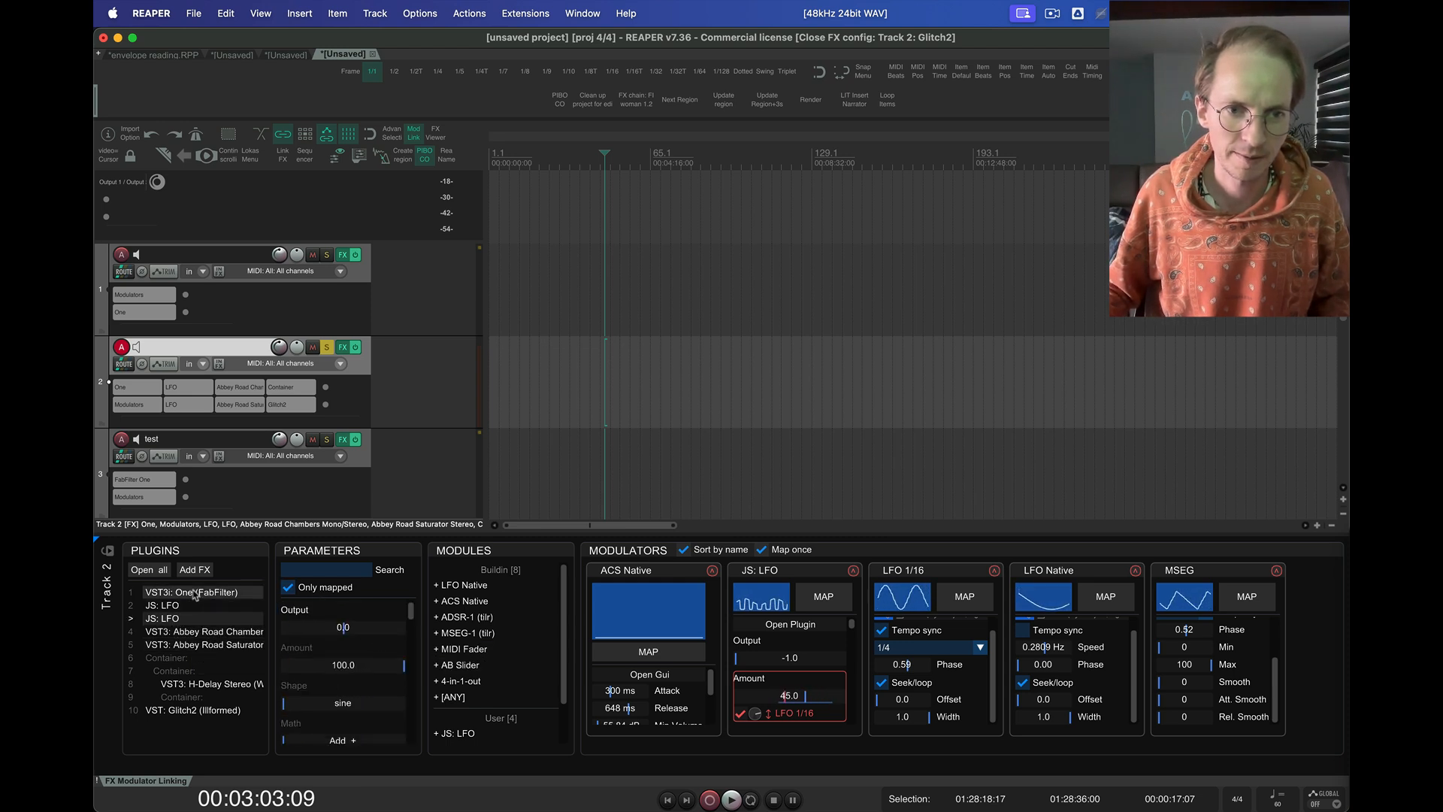
{"action": "scroll", "coordinate": [383, 664], "scroll_direction": "up", "scroll_amount": 2}
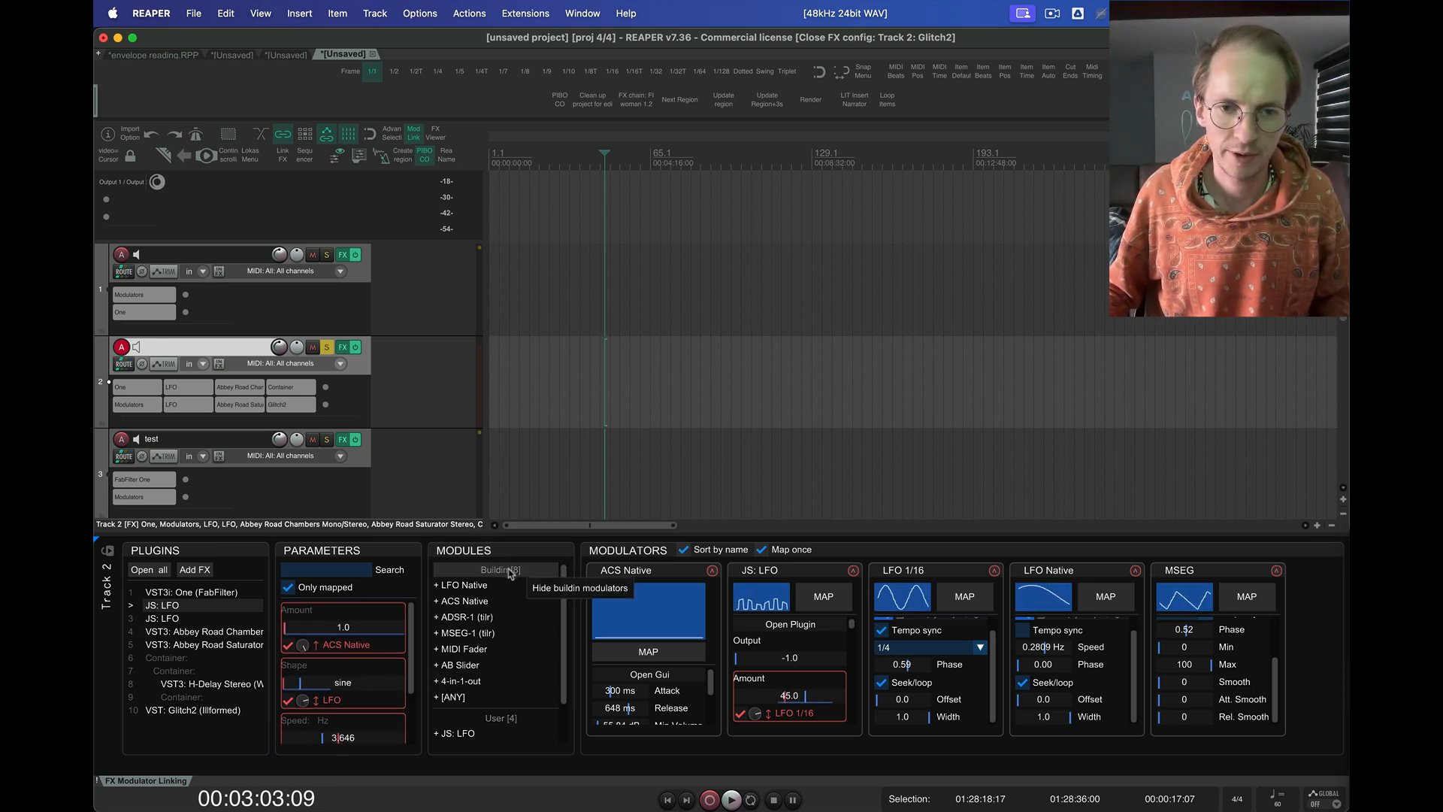
Hide the Buildin and User groups in the modules list and show them again, one at a time
{"action": "left_click", "coordinate": [515, 571]}
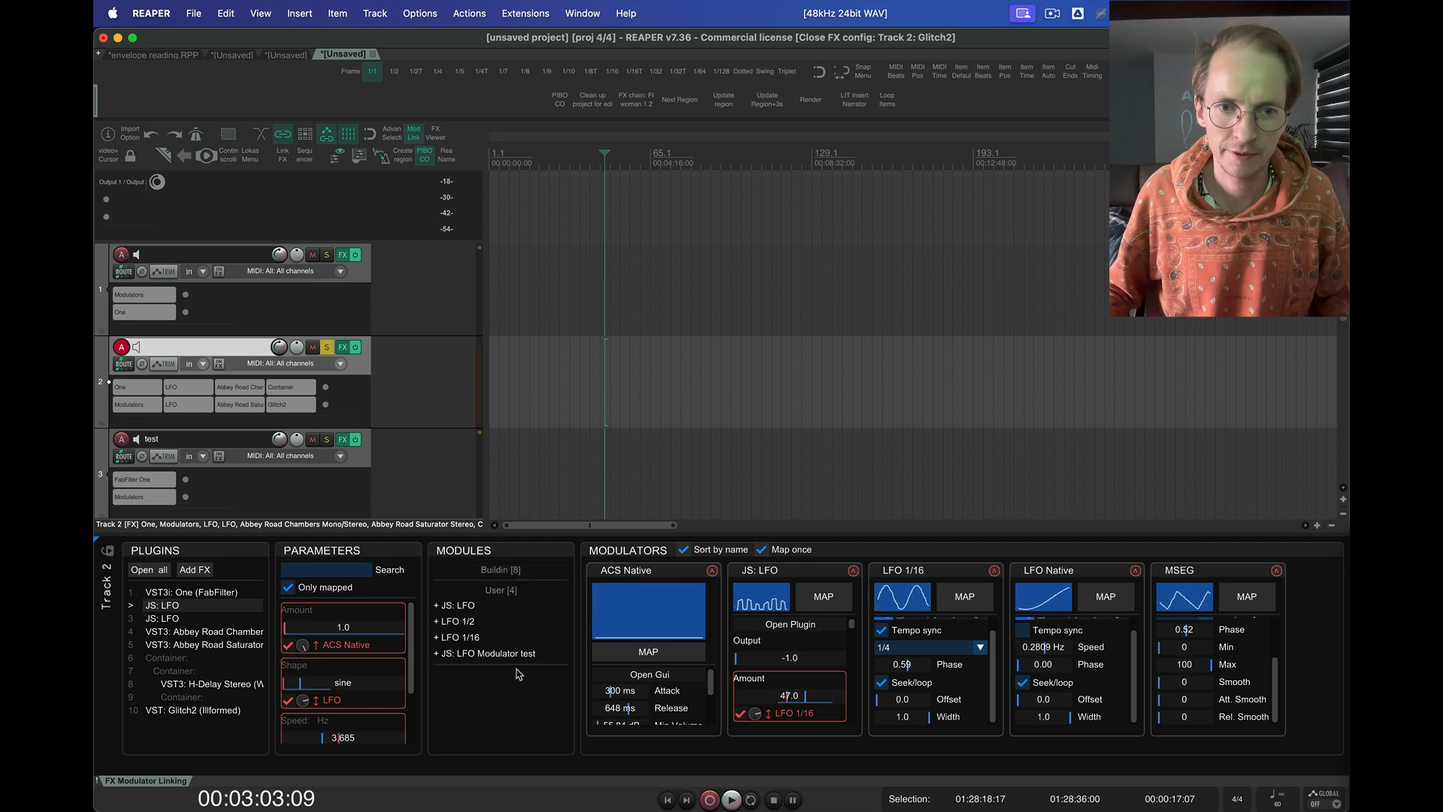
{"action": "left_click", "coordinate": [507, 591]}
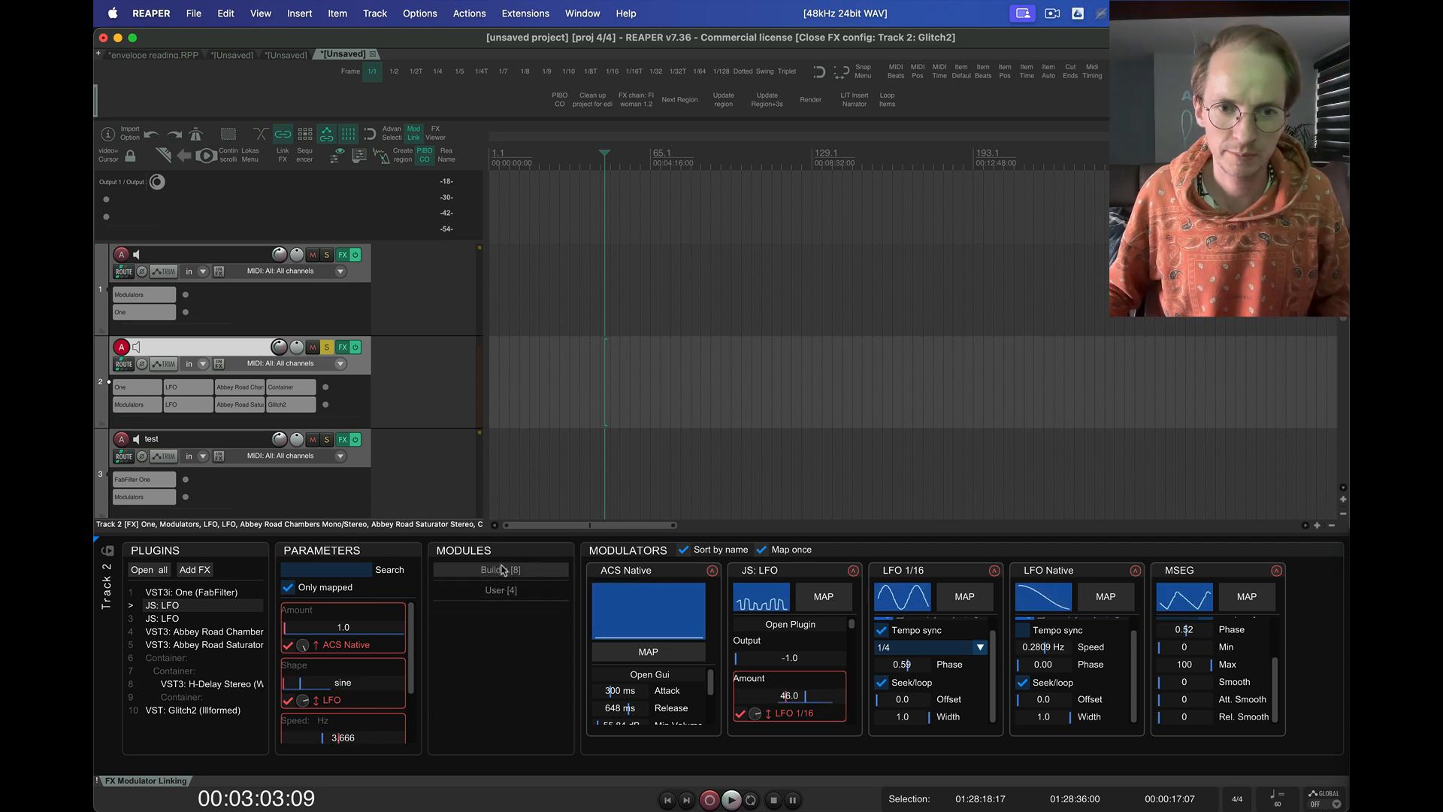
{"action": "left_click", "coordinate": [474, 571]}
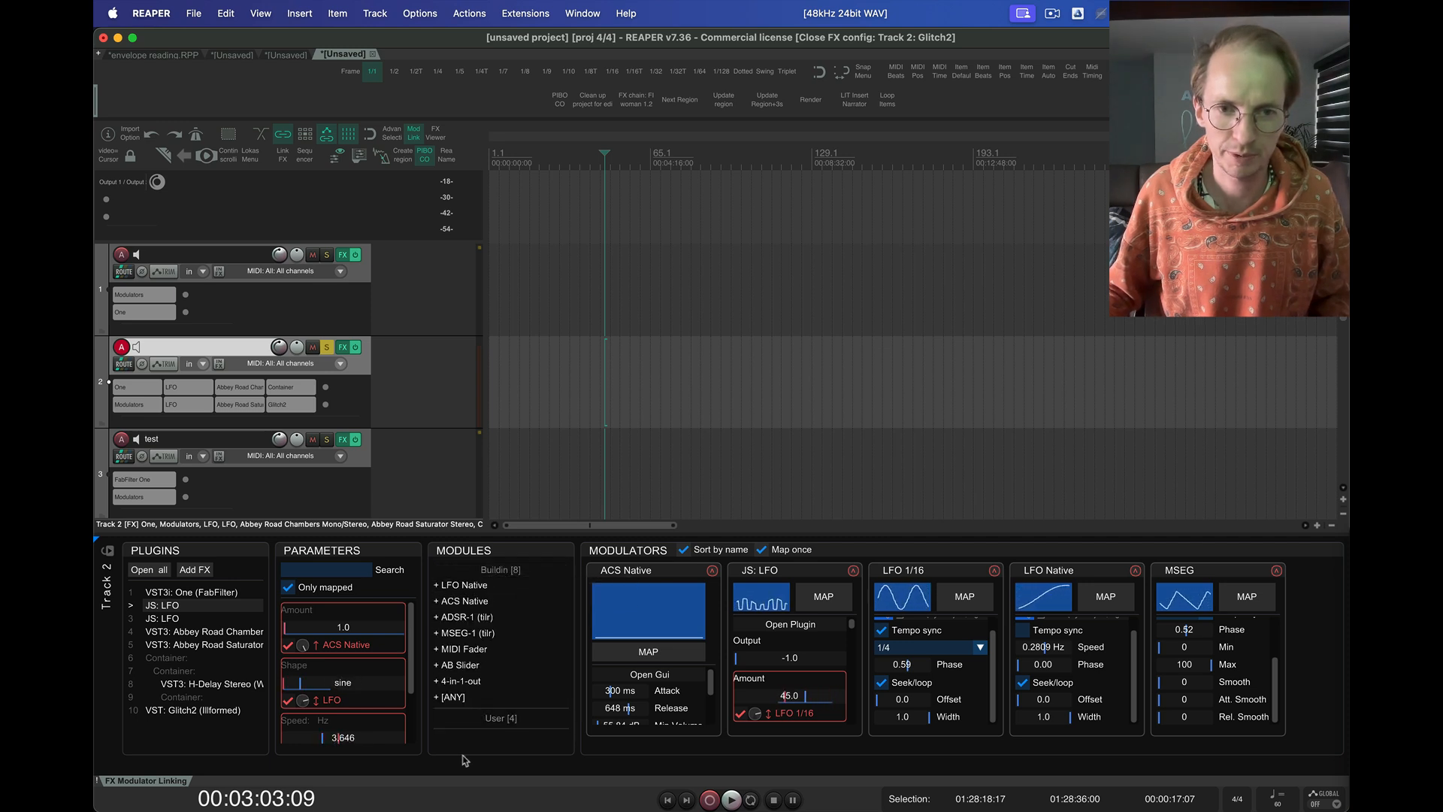
{"action": "left_click", "coordinate": [510, 572]}
{"action": "left_click", "coordinate": [508, 591]}
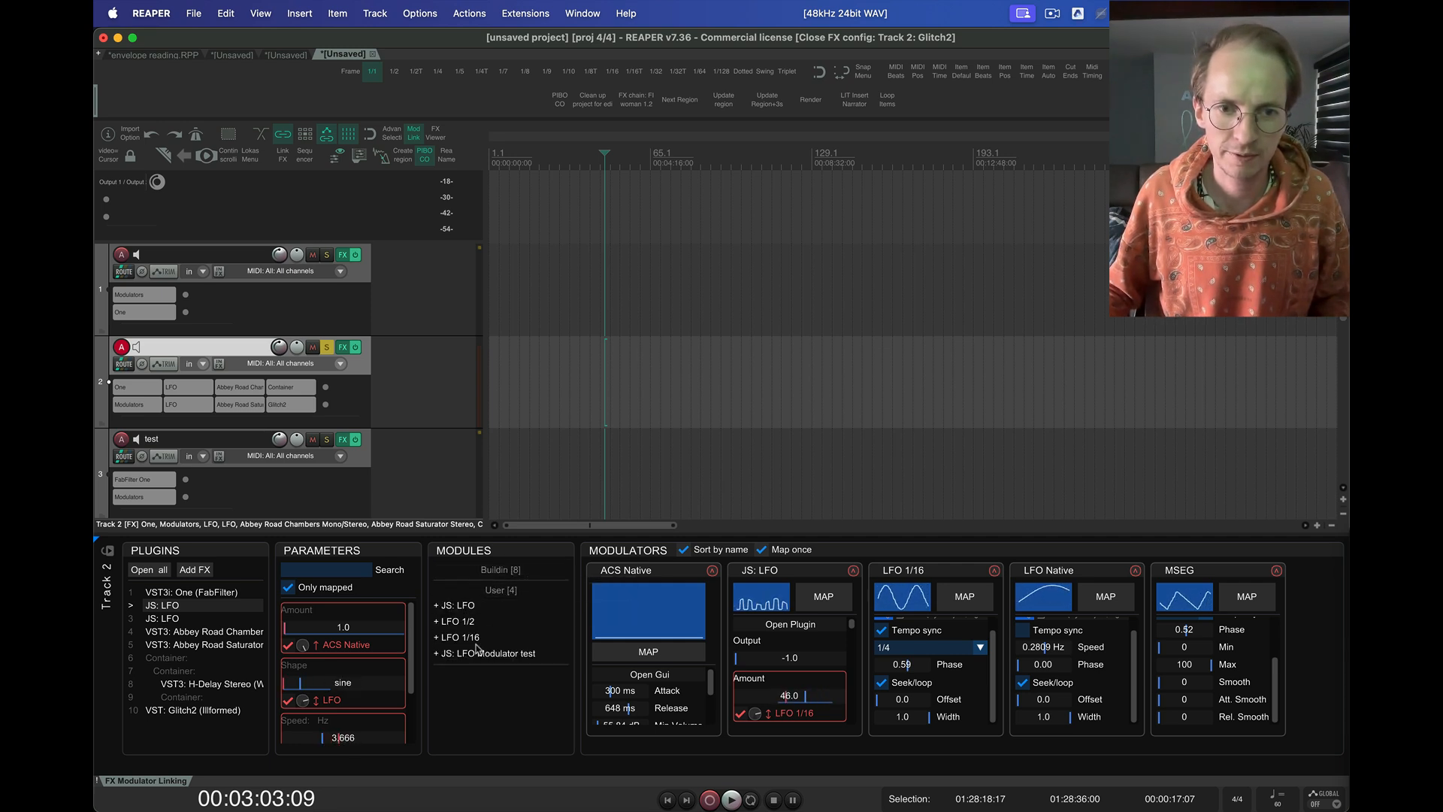
{"action": "left_click", "coordinate": [500, 570]}
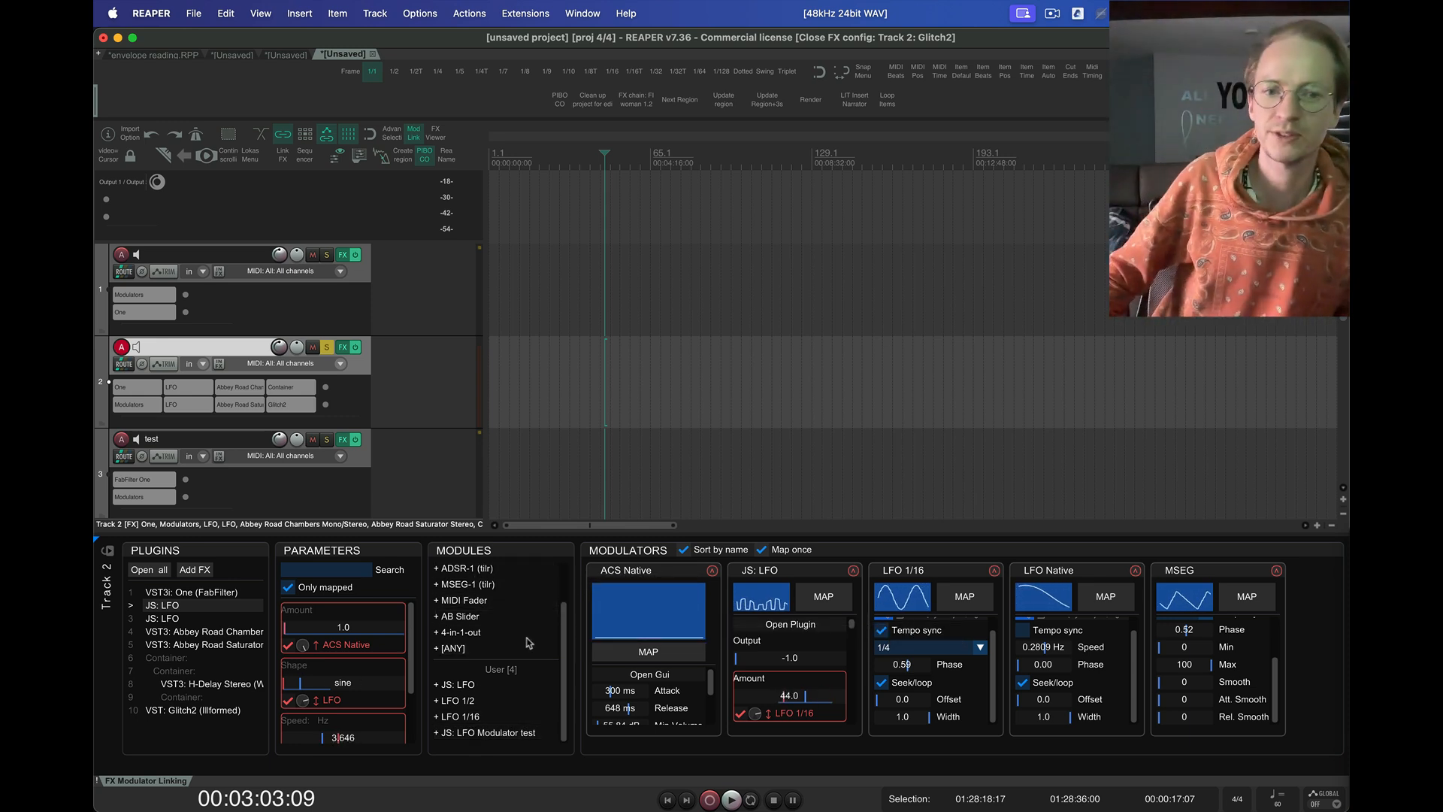
Look through the Buildin and User modulators offered in the modules list
{"action": "scroll", "coordinate": [526, 609], "scroll_direction": "up", "scroll_amount": 2}
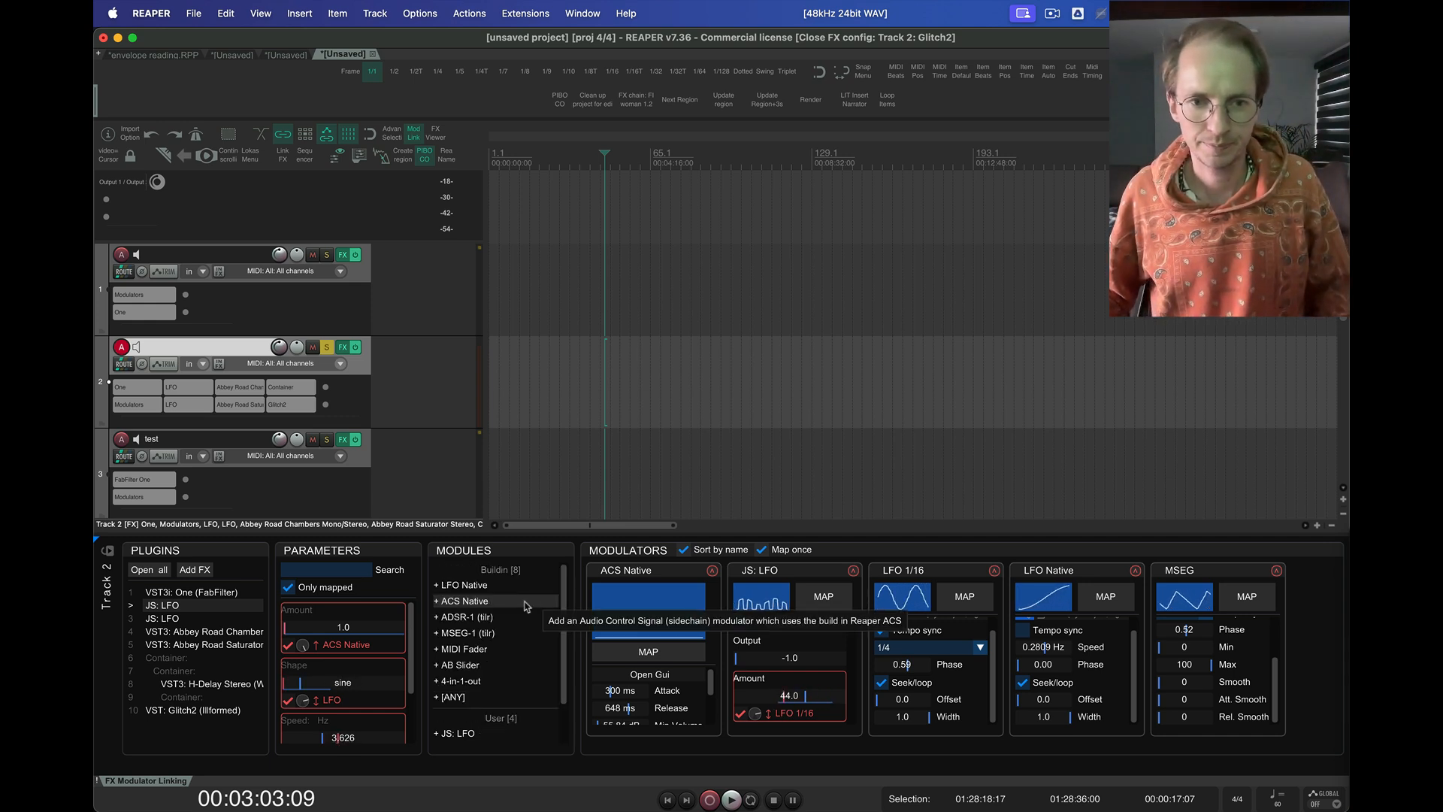
{"action": "scroll", "coordinate": [489, 662], "scroll_direction": "down", "scroll_amount": 2}
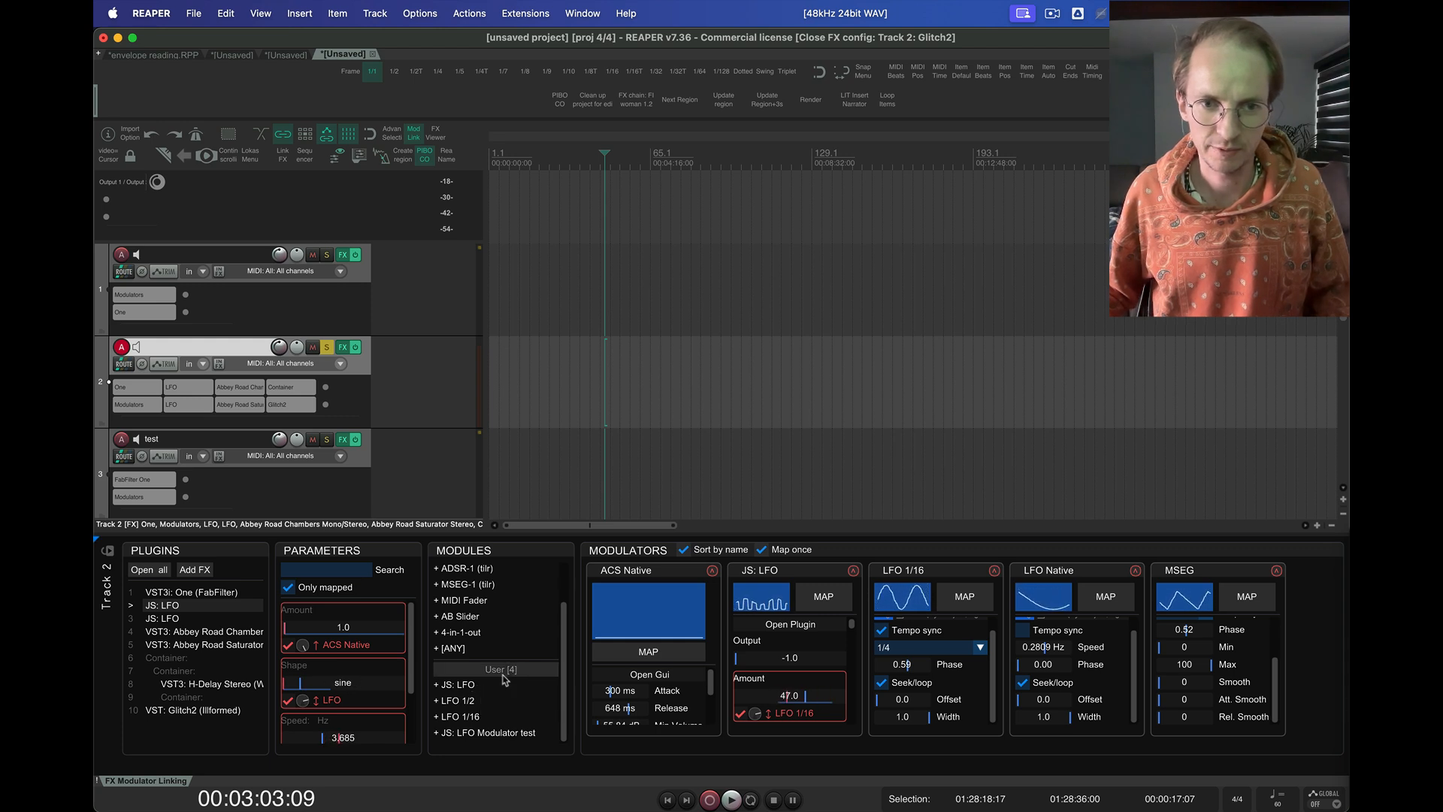
{"action": "scroll", "coordinate": [485, 625], "scroll_direction": "up", "scroll_amount": 3}
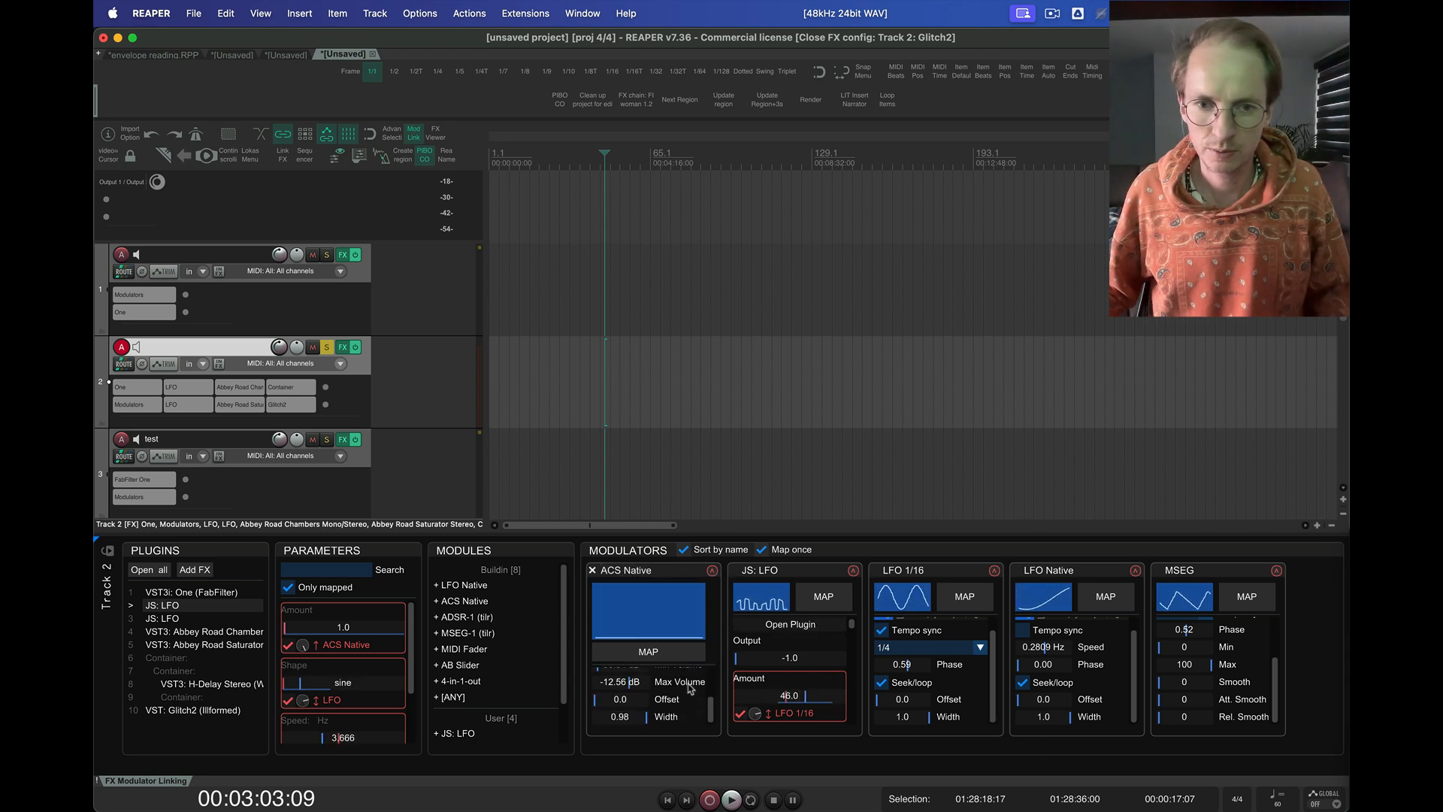
Shrink the output graph of the ACS Native modulator and look through its settings down to Width
{"action": "left_click", "coordinate": [674, 606]}
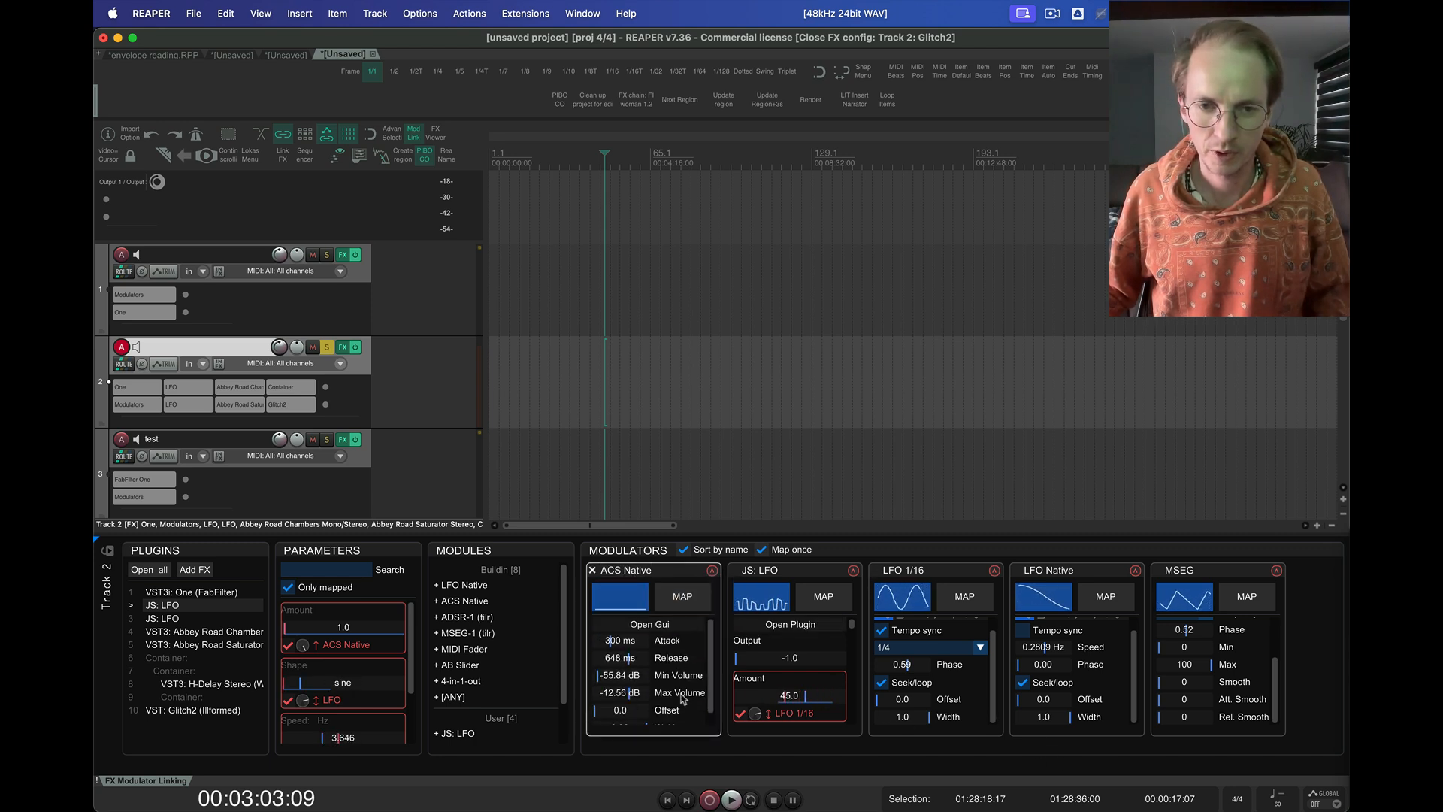
{"action": "scroll", "coordinate": [682, 698], "scroll_direction": "down", "scroll_amount": 1}
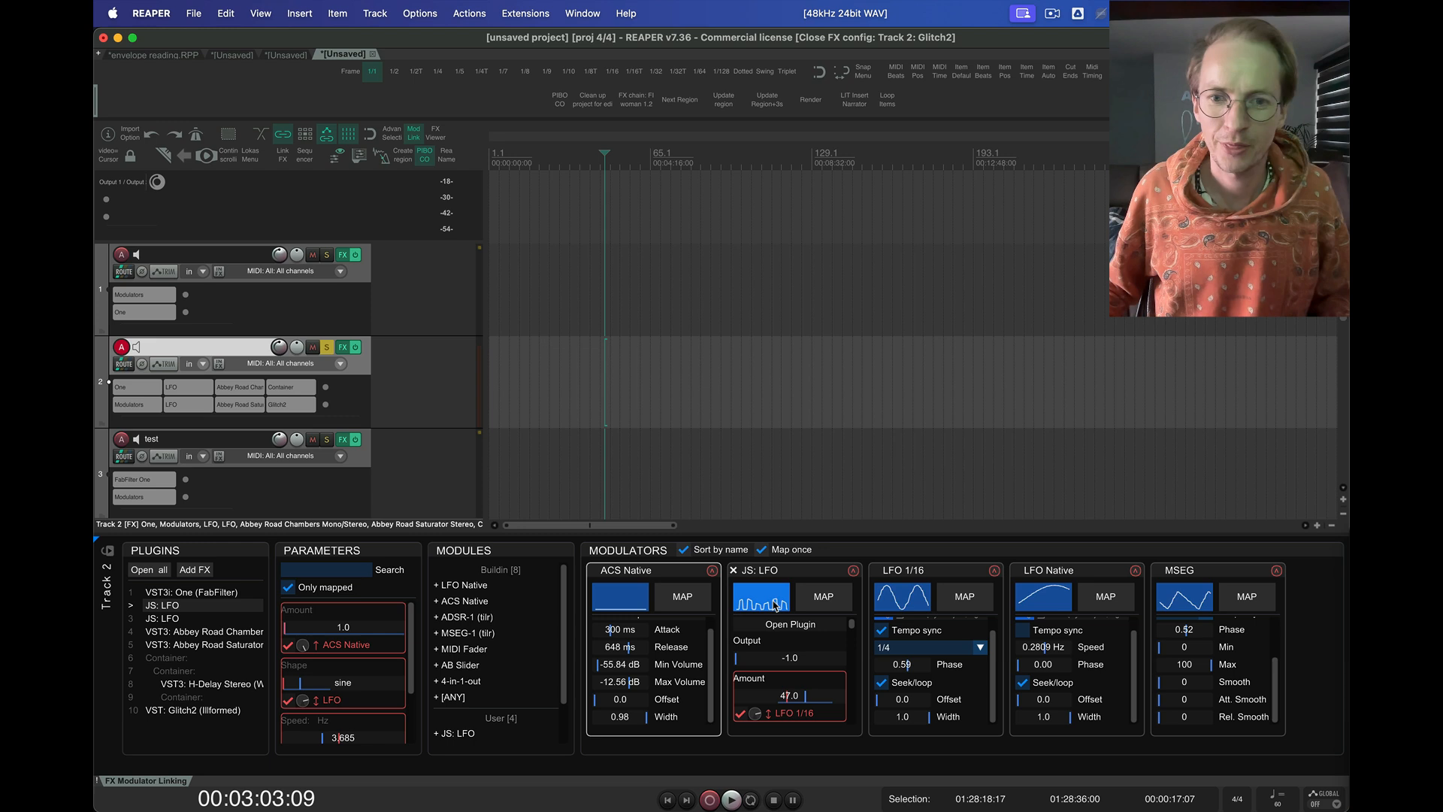
Show and hide the mappings of the JS: LFO, ACS Native, LFO 1/16 and LFO Native modulators in turn
{"action": "left_click", "coordinate": [855, 572]}
{"action": "left_click", "coordinate": [855, 571]}
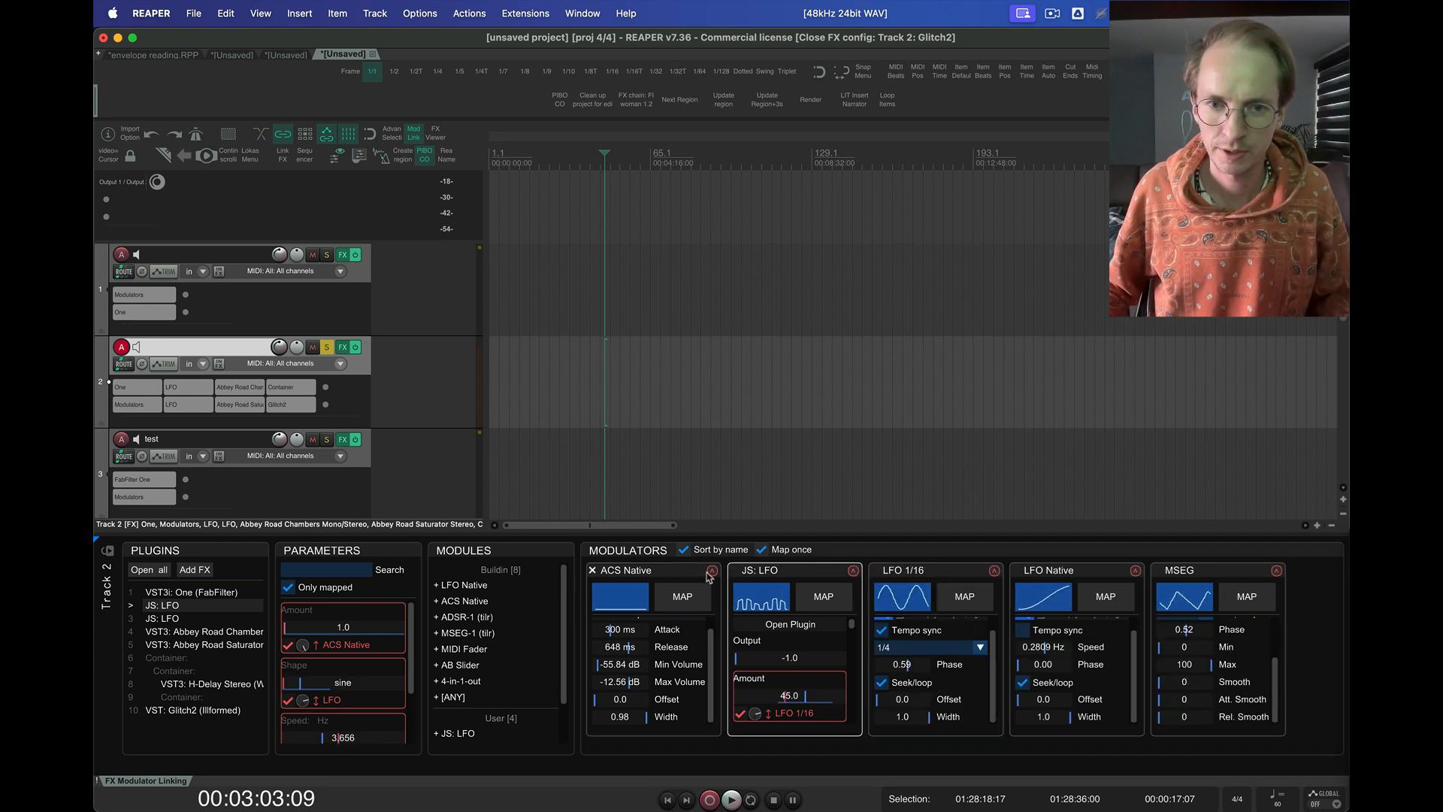
{"action": "left_click", "coordinate": [711, 570]}
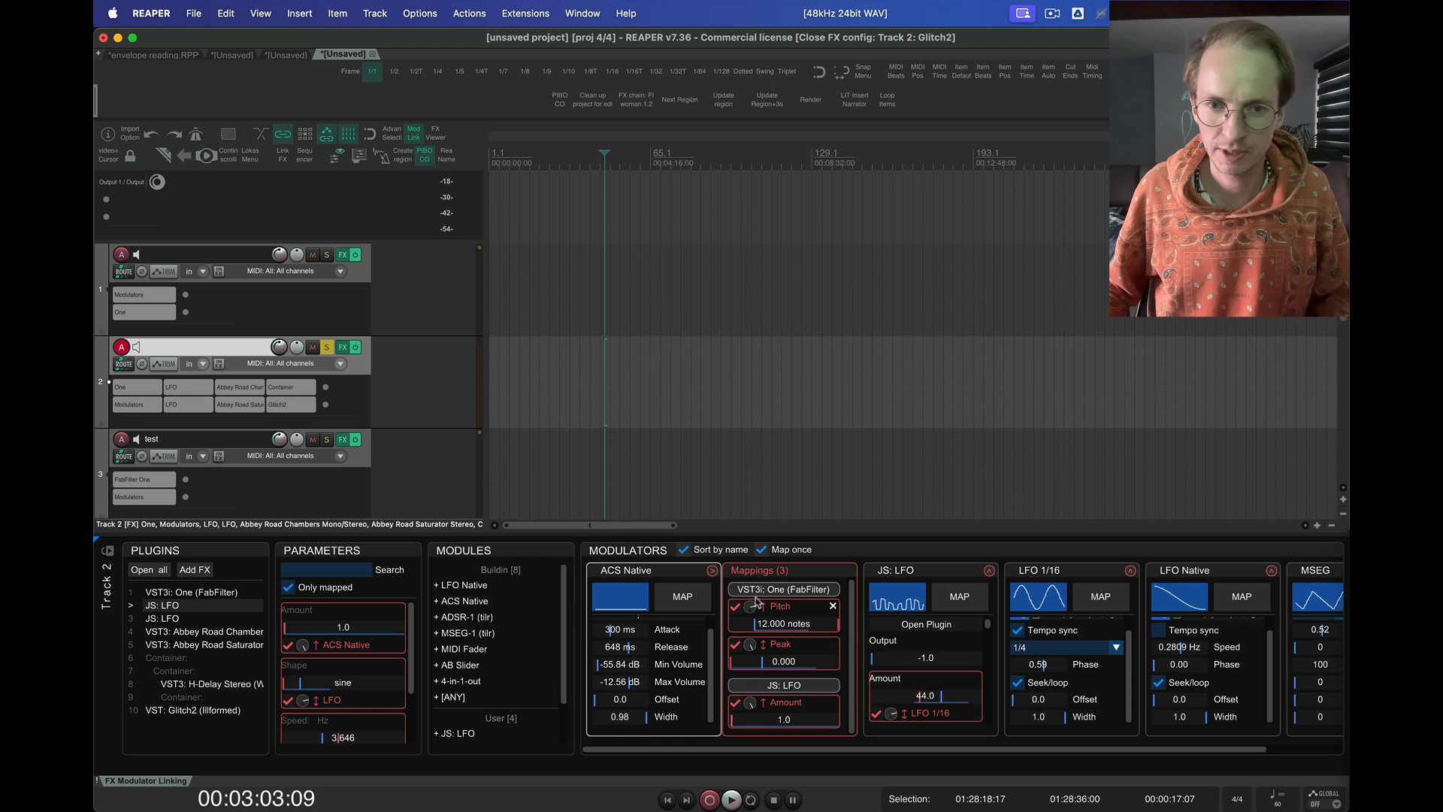
{"action": "left_click", "coordinate": [712, 571]}
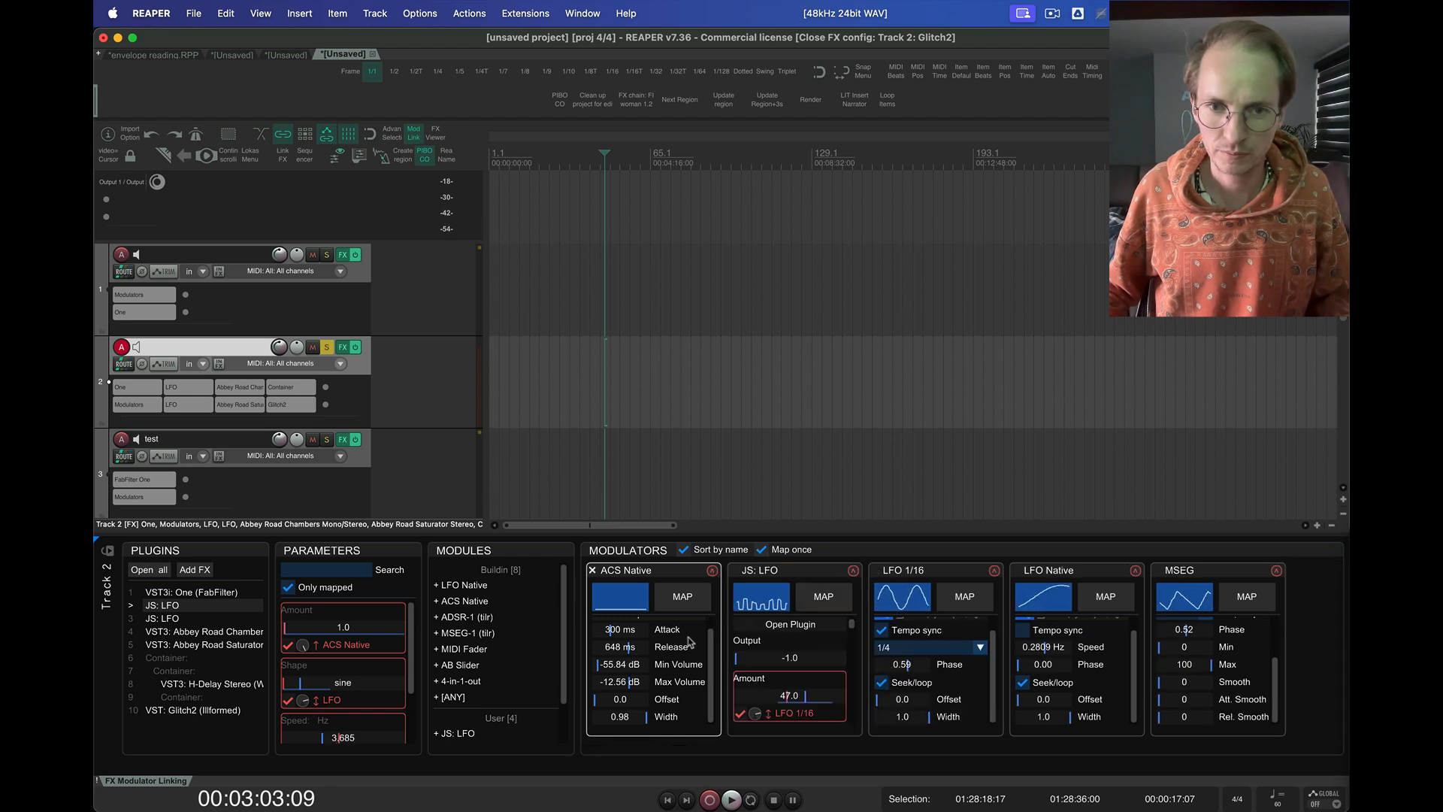
{"action": "scroll", "coordinate": [689, 641], "scroll_direction": "up", "scroll_amount": 1}
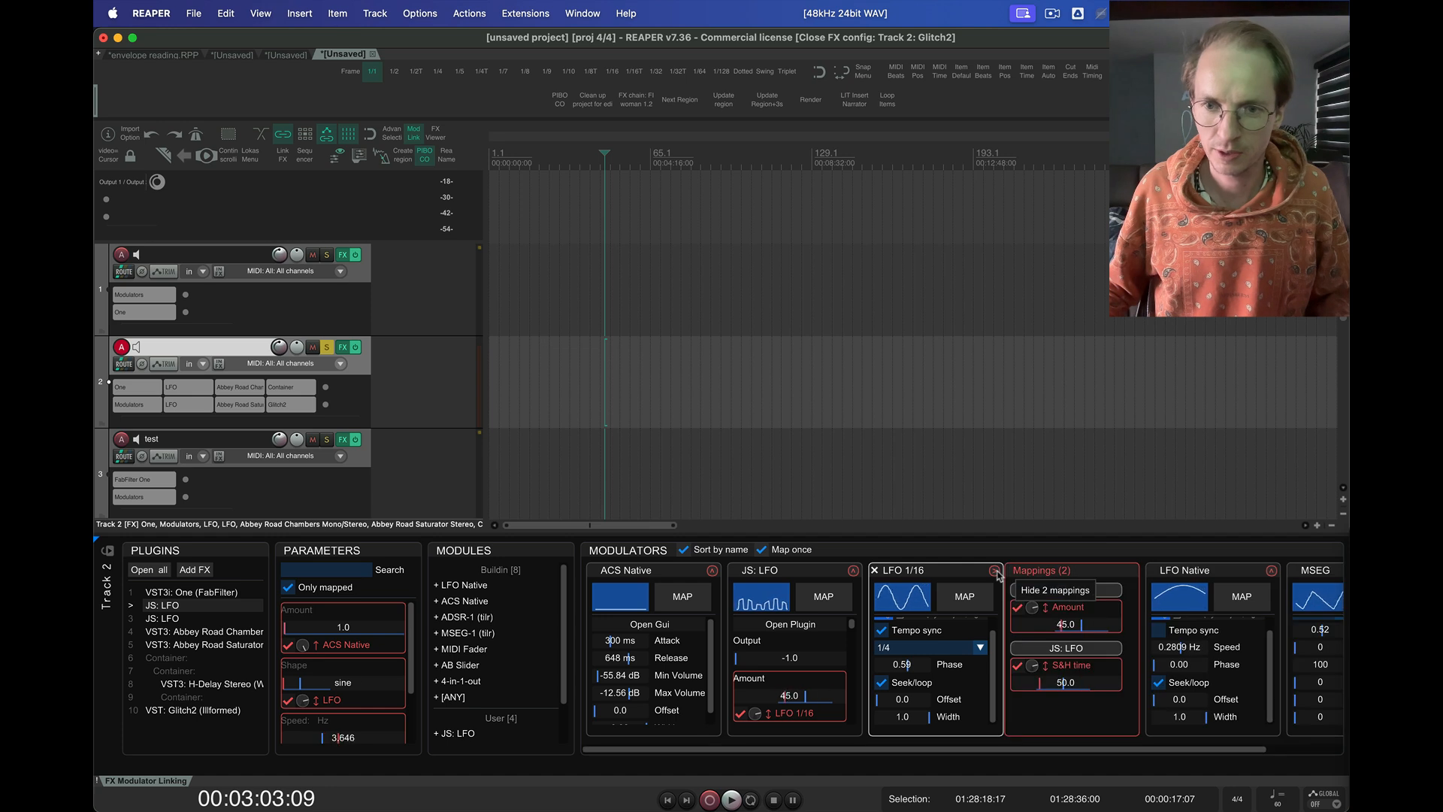
{"action": "left_click", "coordinate": [1137, 572]}
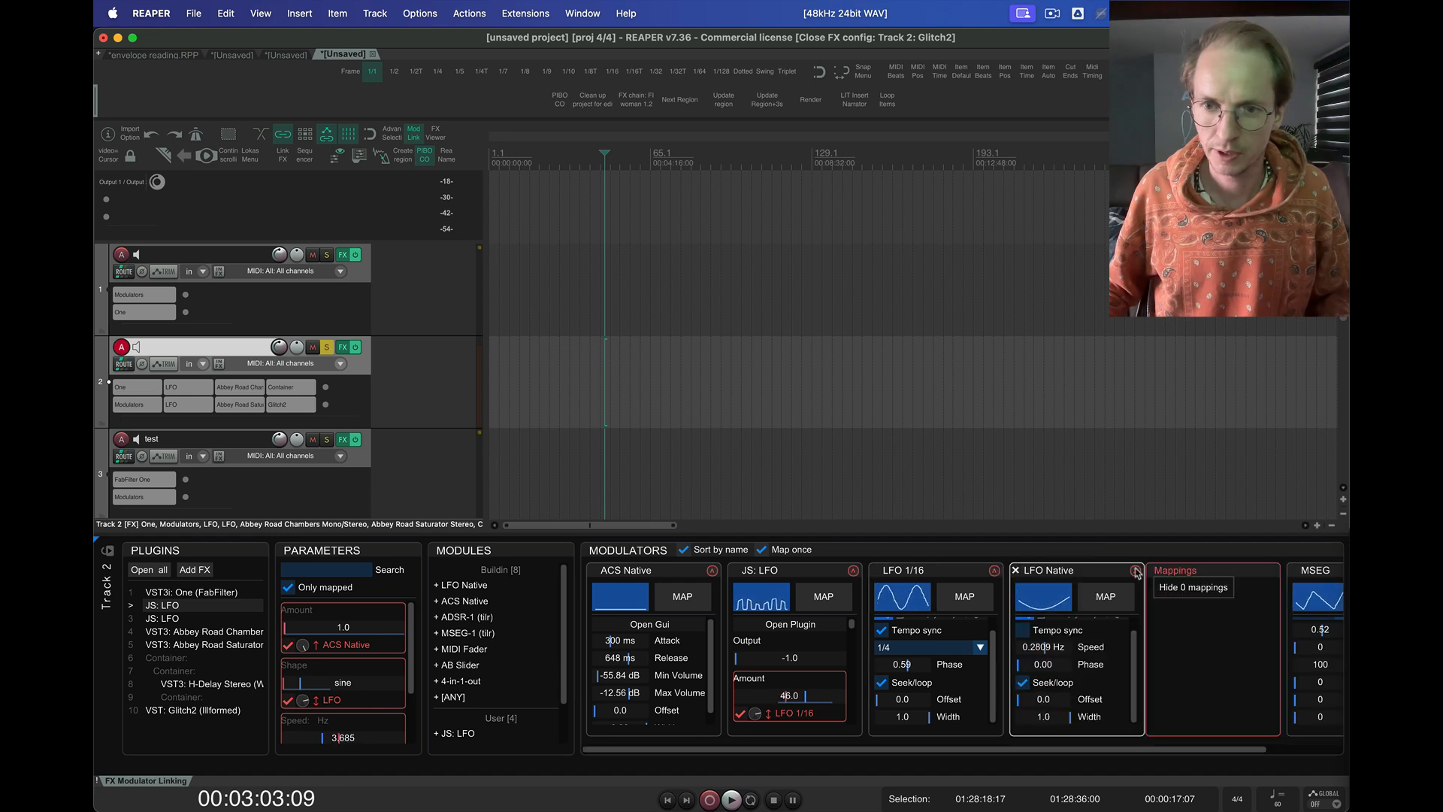
{"action": "left_click", "coordinate": [1137, 572]}
Minimize all the modulators and try mapping mode from their minimized output graphs
{"action": "left_click", "coordinate": [627, 578]}
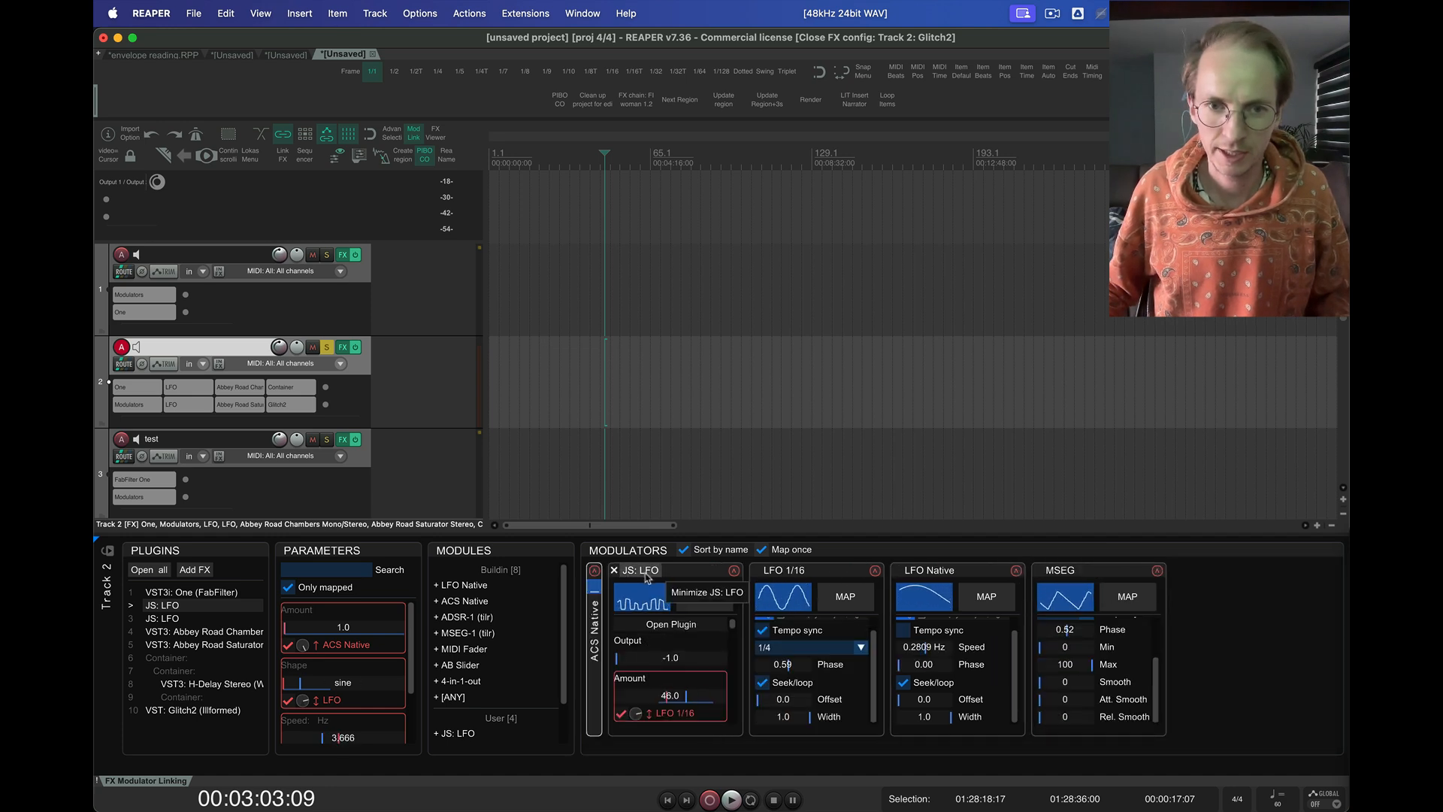
{"action": "left_click", "coordinate": [632, 557]}
{"action": "left_click", "coordinate": [631, 556]}
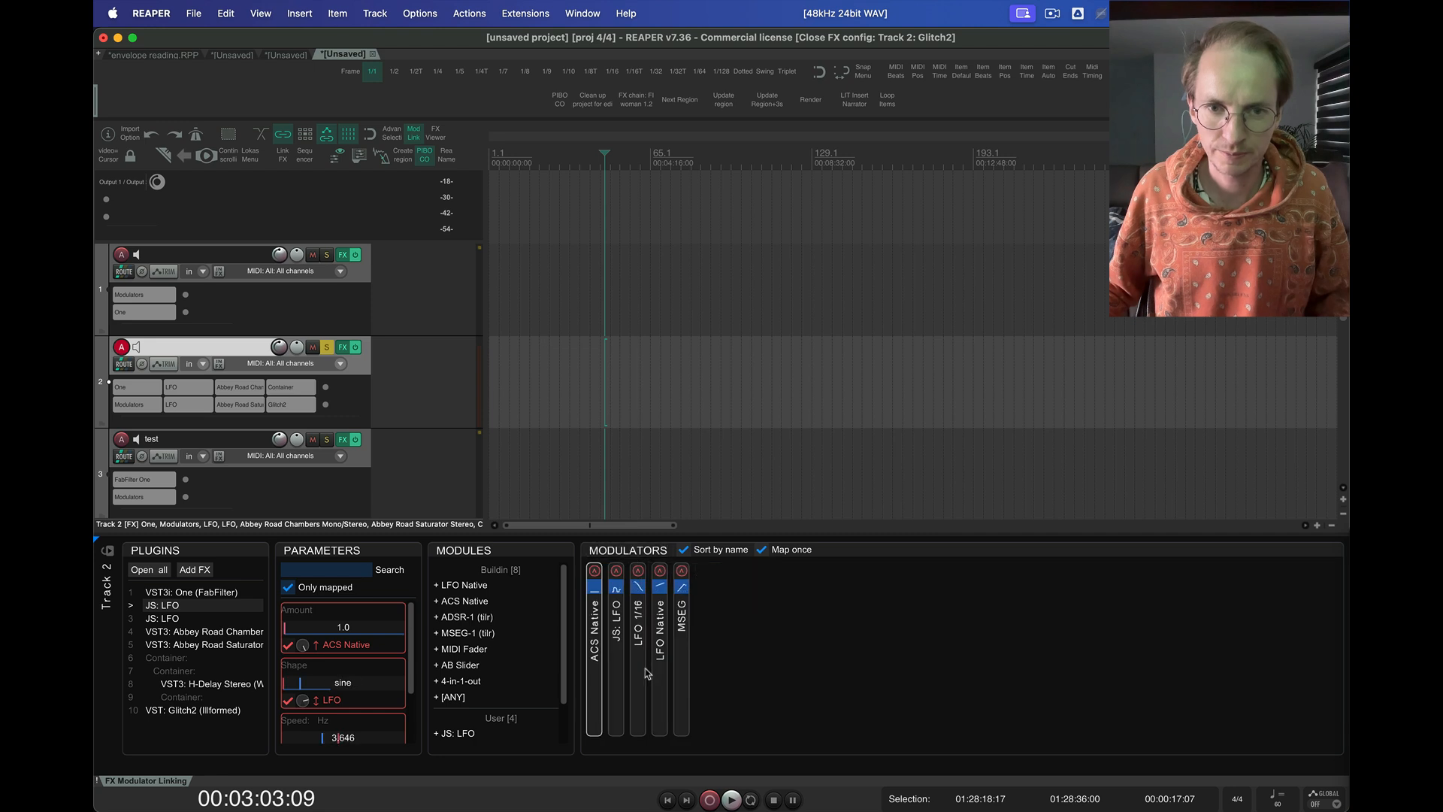
{"action": "left_click", "coordinate": [617, 588]}
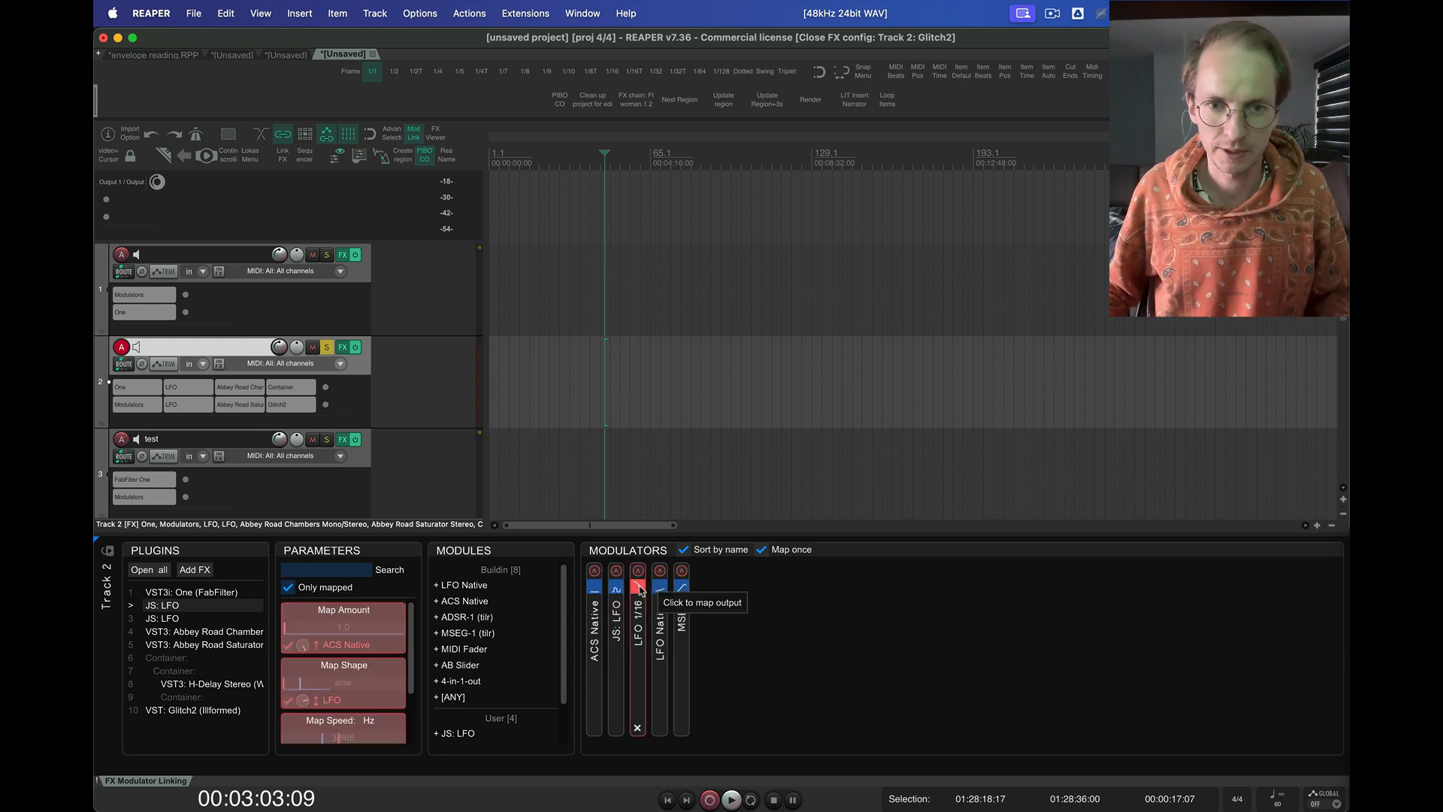
Show the mappings of the minimized LFO 1/16 modulator and expand it to its full controls
{"action": "left_click", "coordinate": [637, 571]}
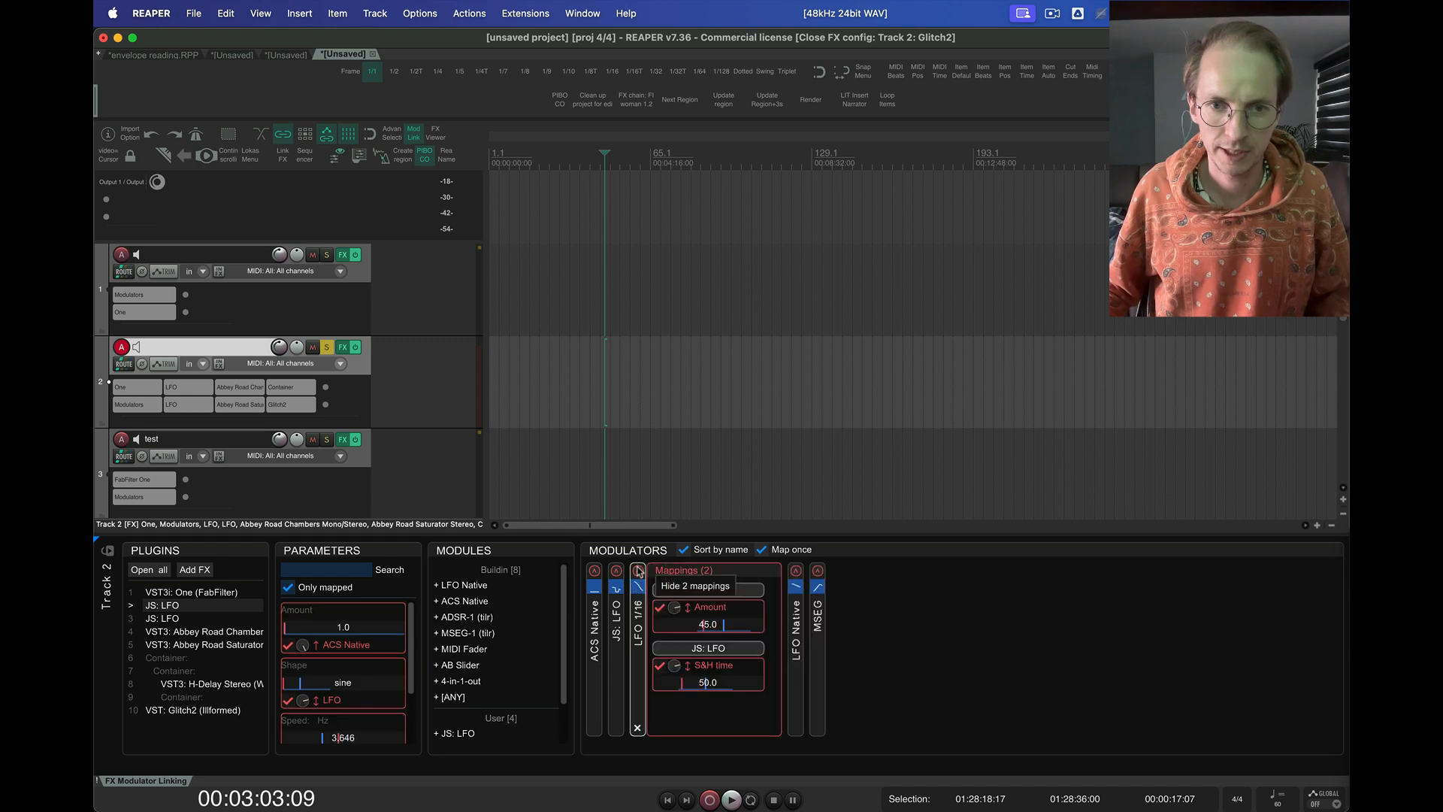
{"action": "left_click", "coordinate": [640, 633]}
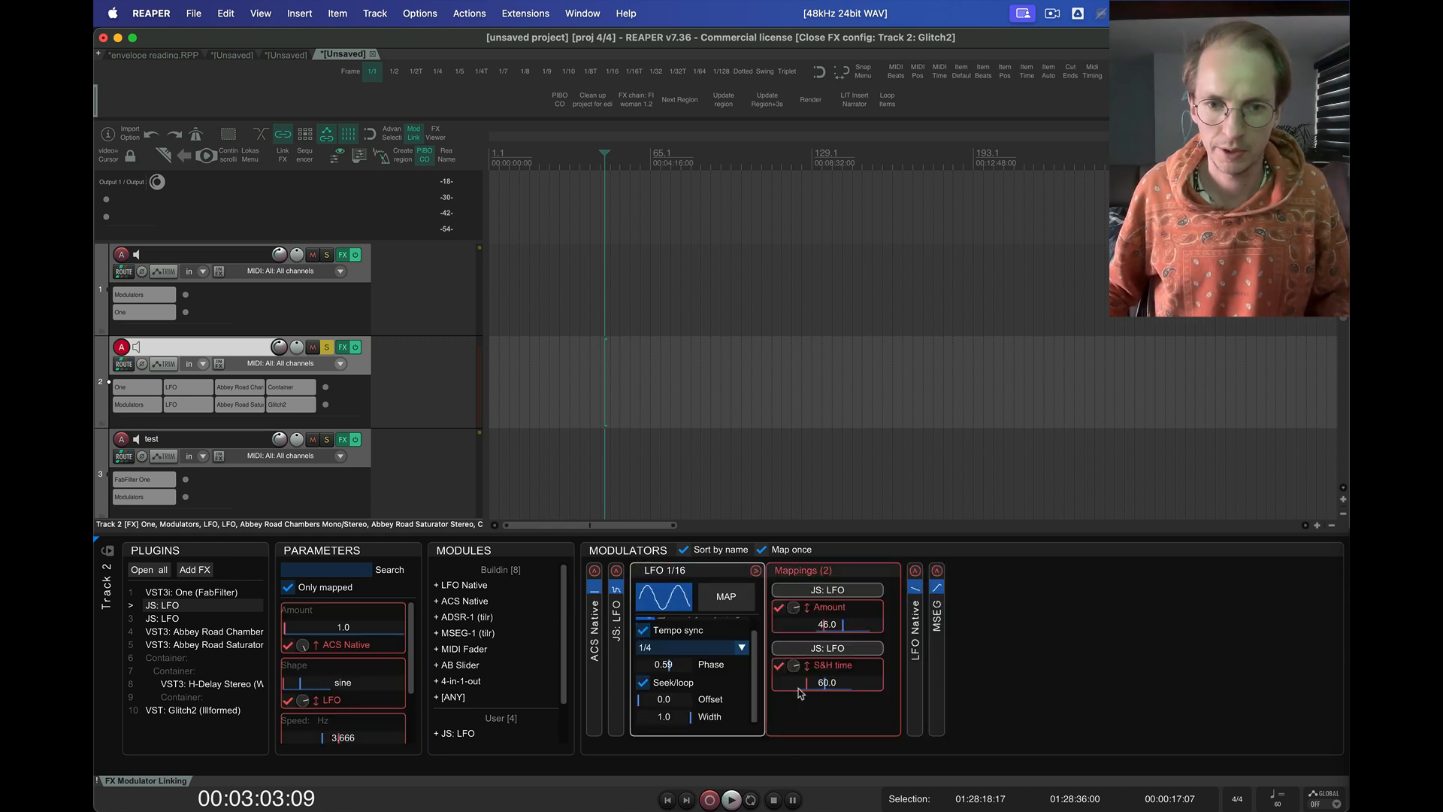
{"action": "scroll", "coordinate": [726, 701], "scroll_direction": "up", "scroll_amount": 1}
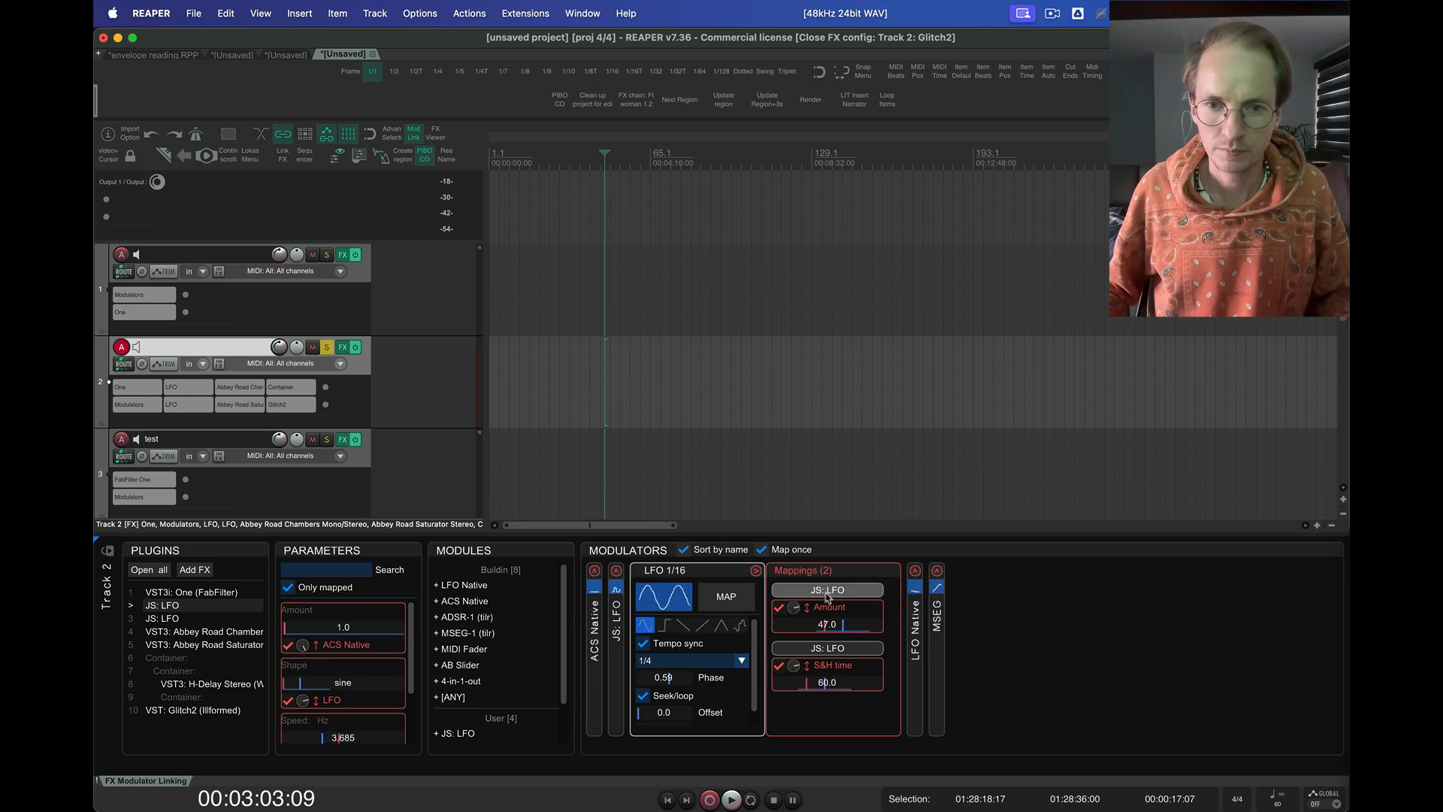
Open the plugins mapped to LFO 1/16, select JS: LFO in the Modulators container window and move that window above the script panel
{"action": "left_click", "coordinate": [828, 592]}
{"action": "left_click", "coordinate": [827, 592]}
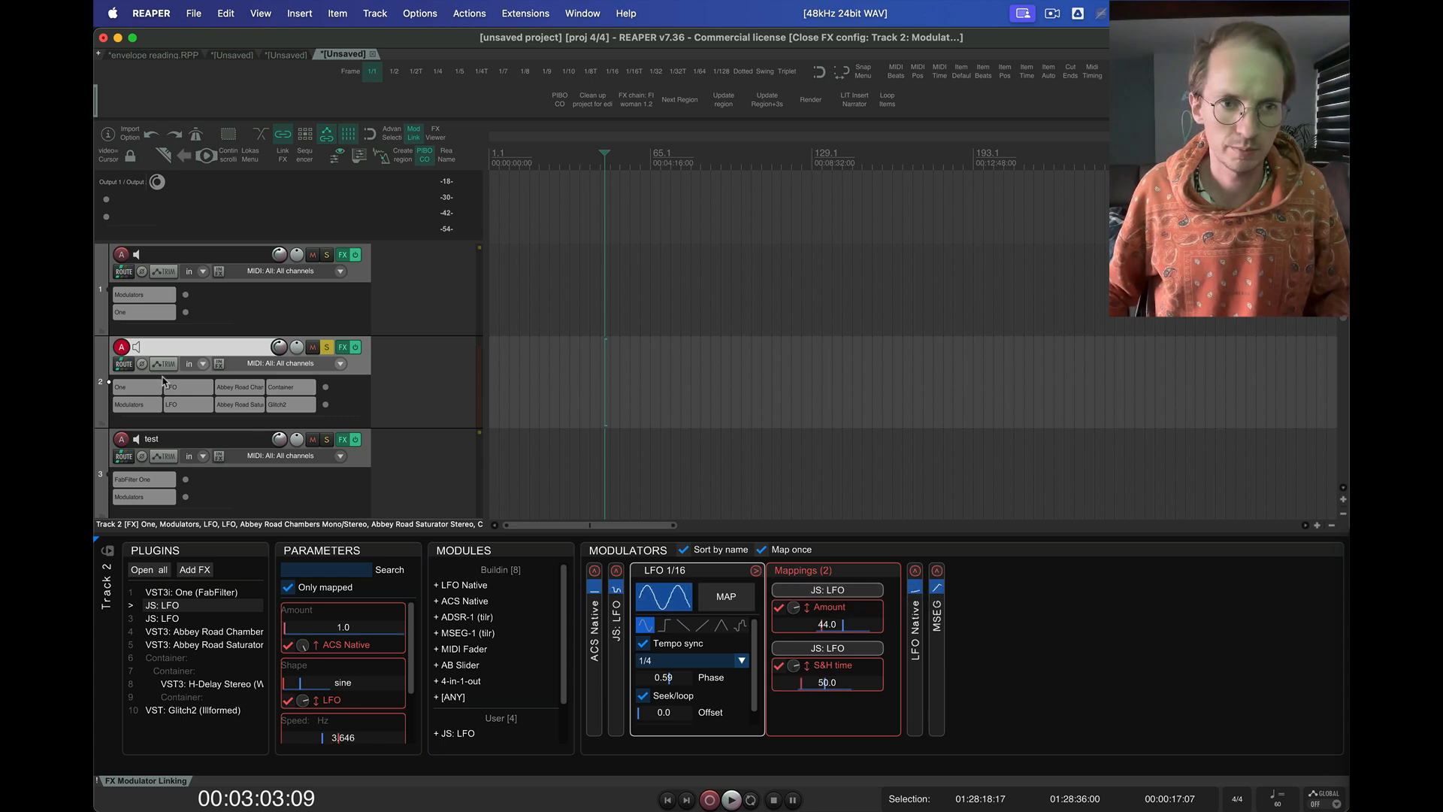
{"action": "left_click", "coordinate": [828, 648]}
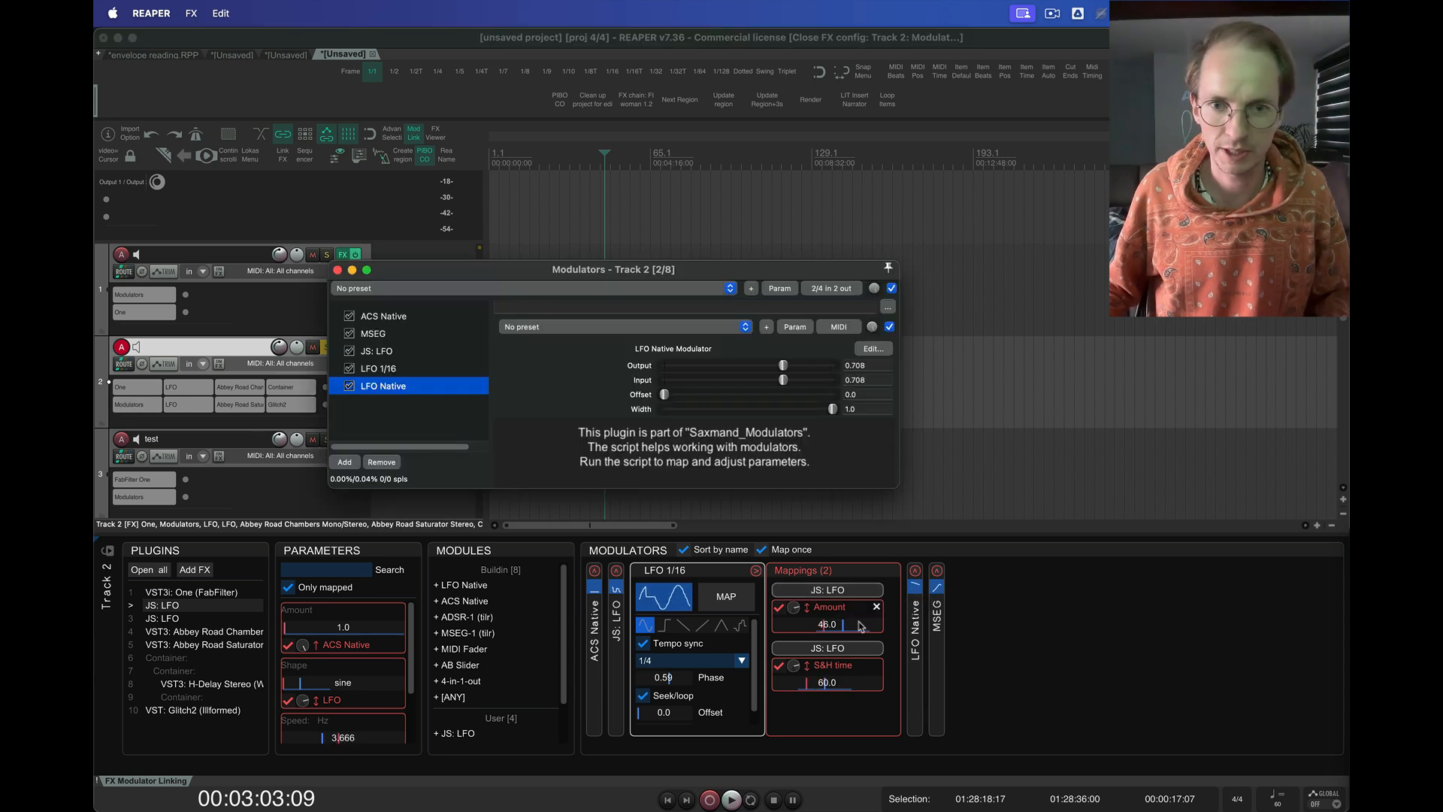
{"action": "left_click", "coordinate": [392, 351]}
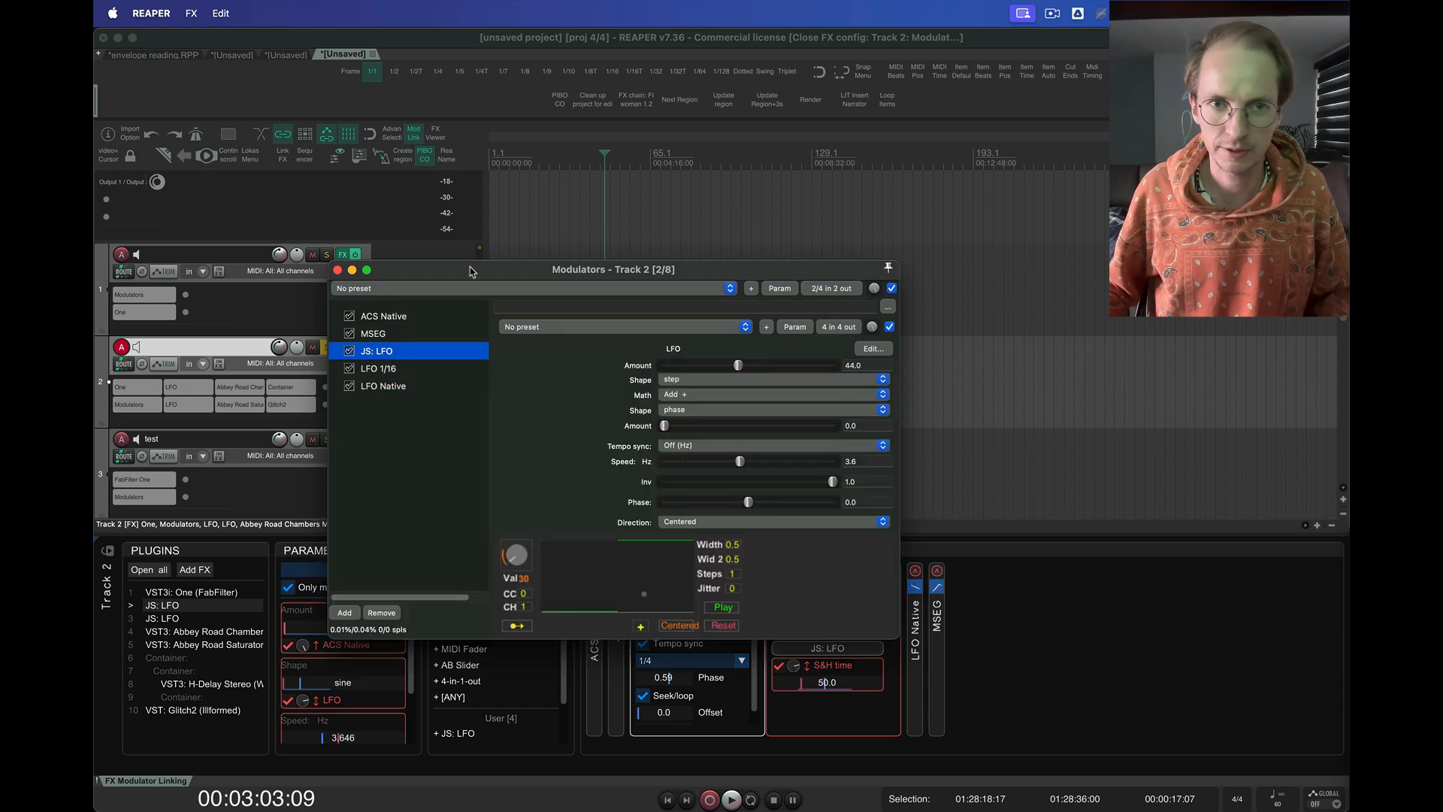
{"action": "left_click_drag", "start_coordinate": [470, 271], "coordinate": [457, 128]}
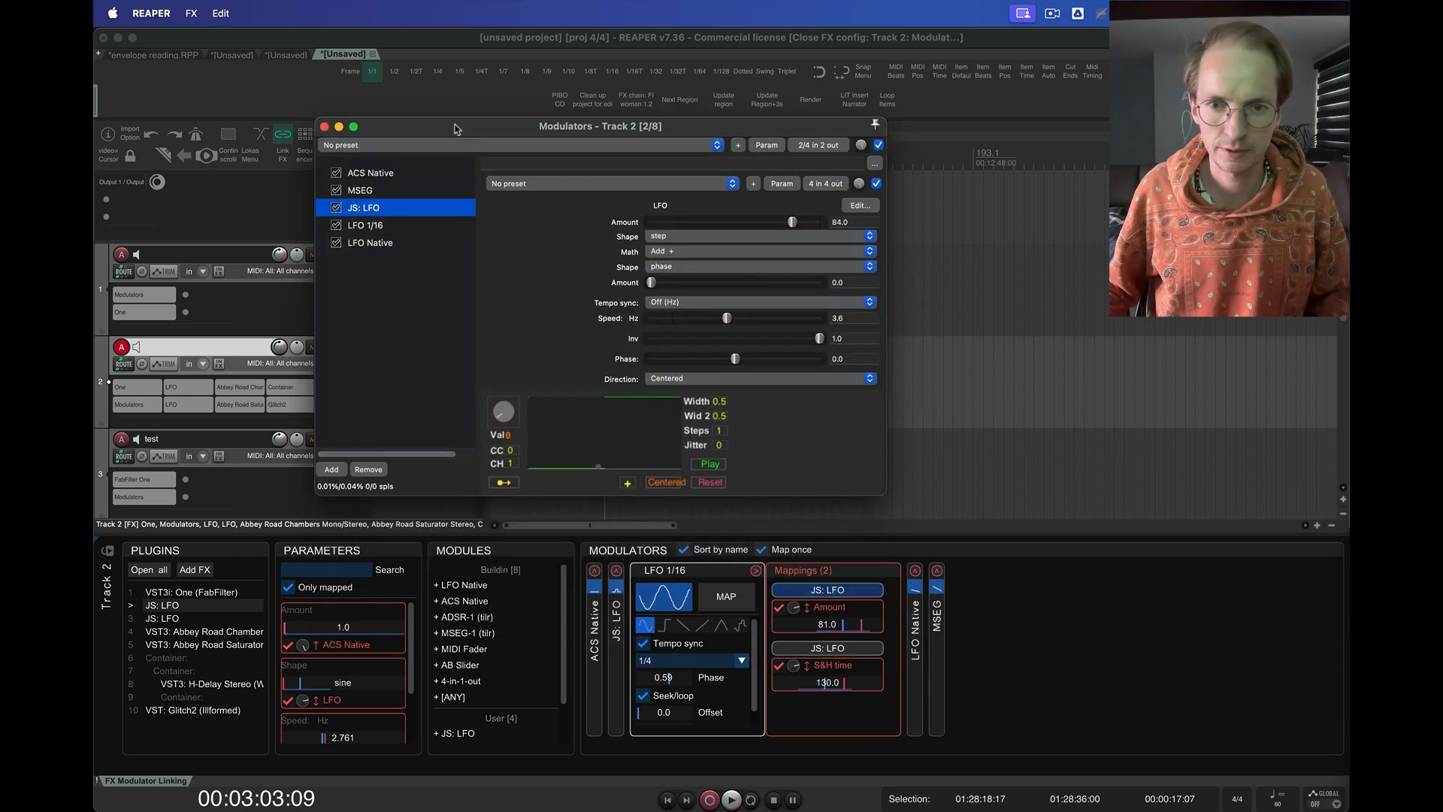
Close the JS: LFO plugin from the first LFO 1/16 mapping, then open and close it once more
{"action": "left_click", "coordinate": [838, 595]}
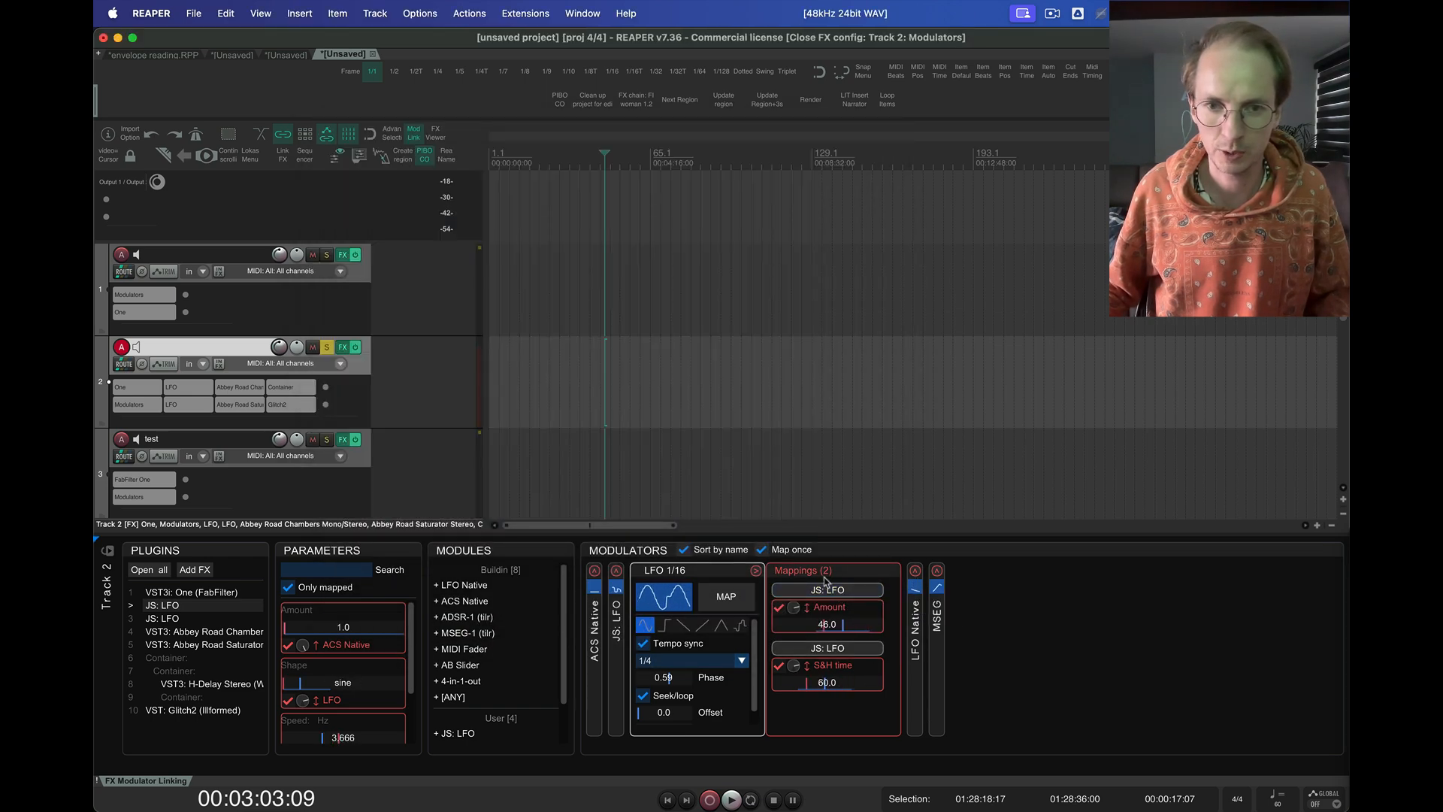
{"action": "left_click", "coordinate": [835, 591]}
{"action": "left_click", "coordinate": [835, 591]}
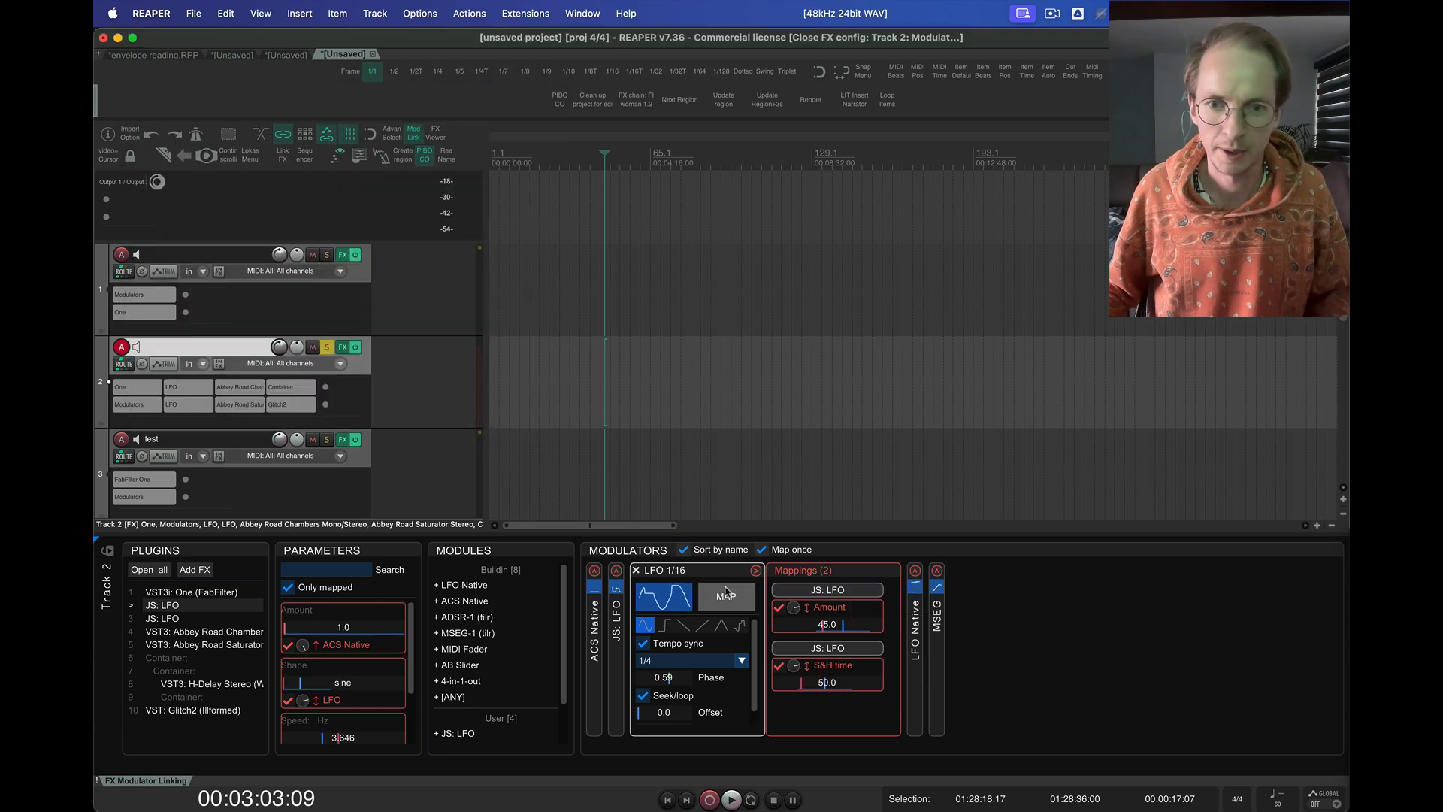
Minimize the LFO 1/16 modulator with its mappings hidden and expand LFO Native instead
{"action": "left_click", "coordinate": [656, 574]}
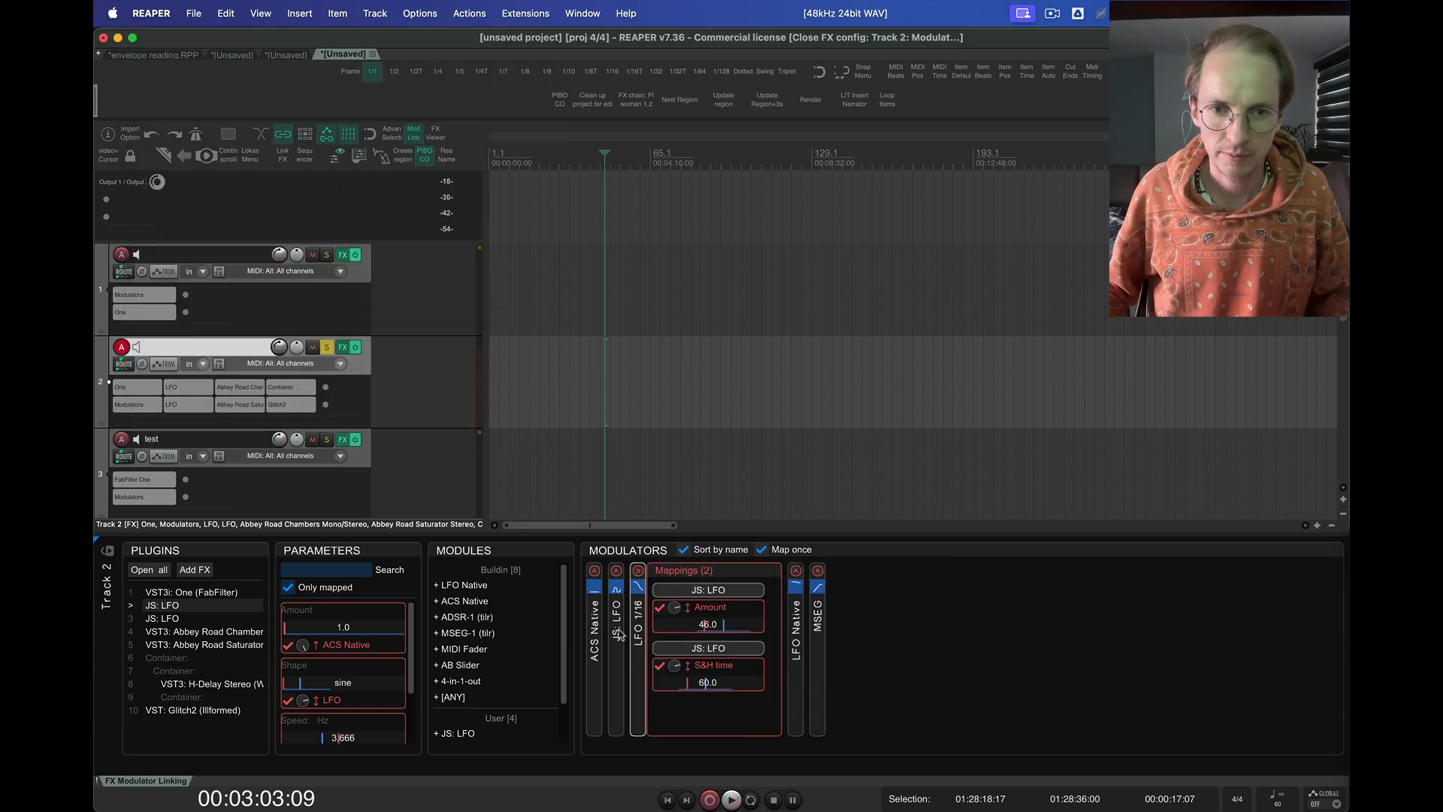
{"action": "left_click", "coordinate": [690, 574]}
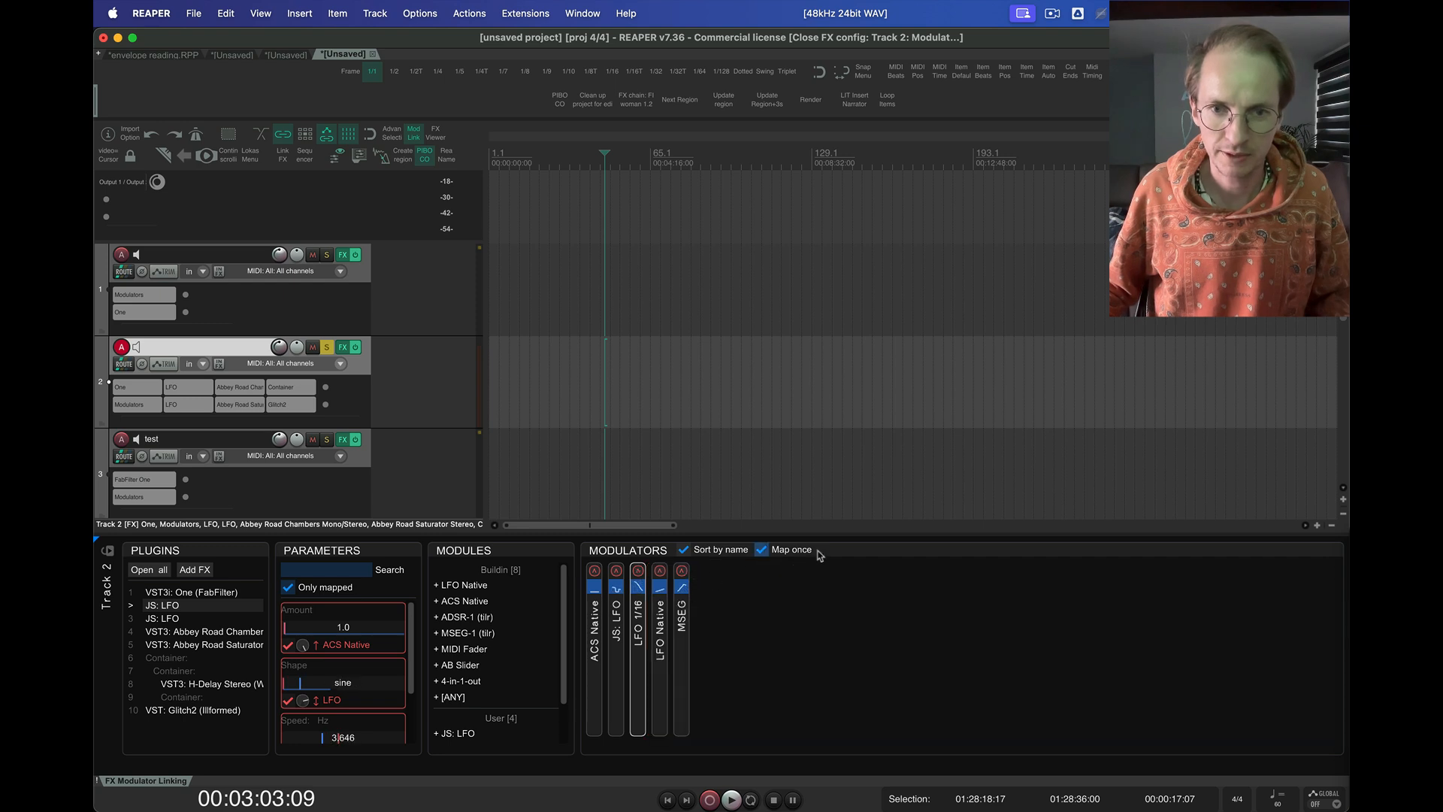
{"action": "left_click", "coordinate": [661, 635]}
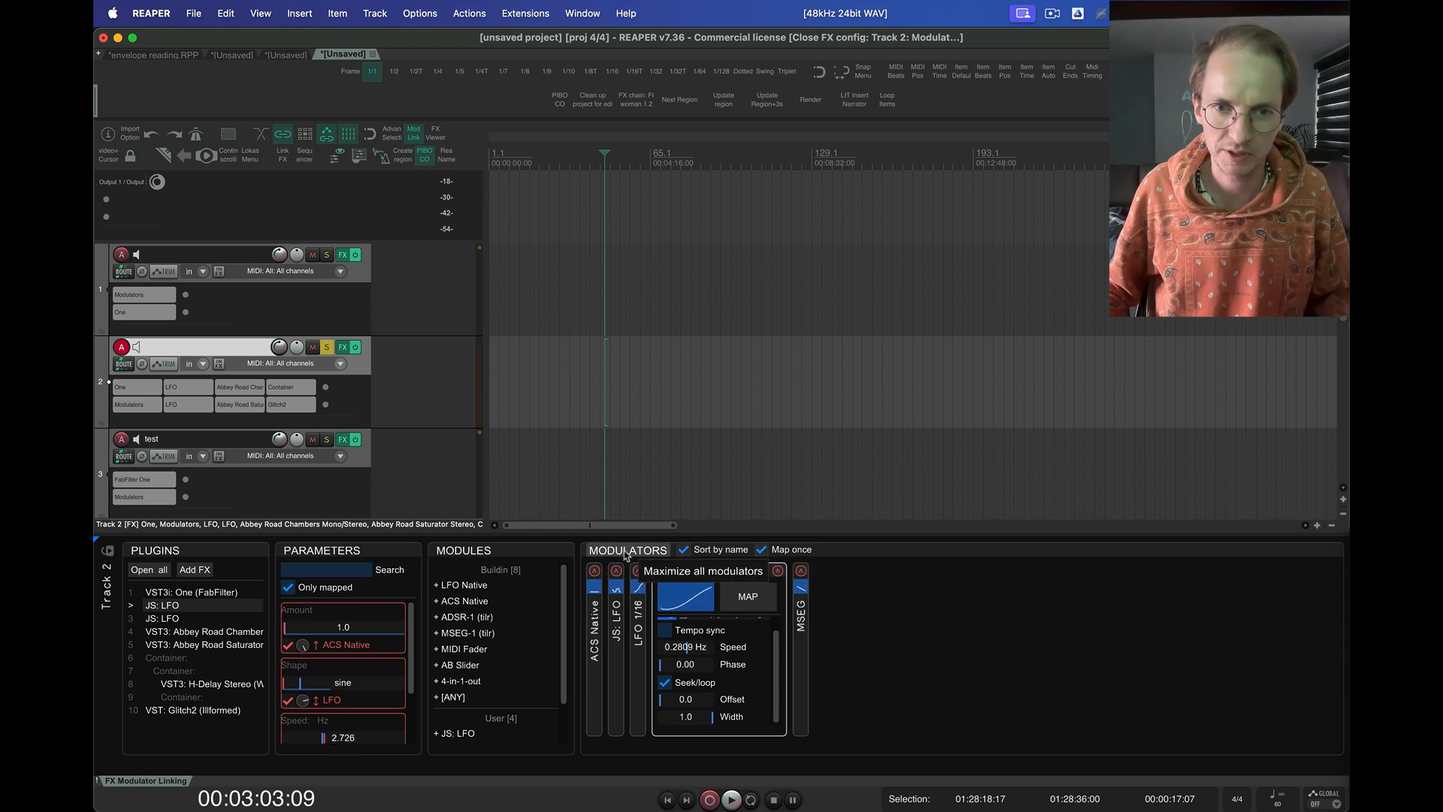
Turn off sorting the modulators by name and map LFO Native to the Shape parameter of JS: LFO
{"action": "left_click", "coordinate": [710, 552]}
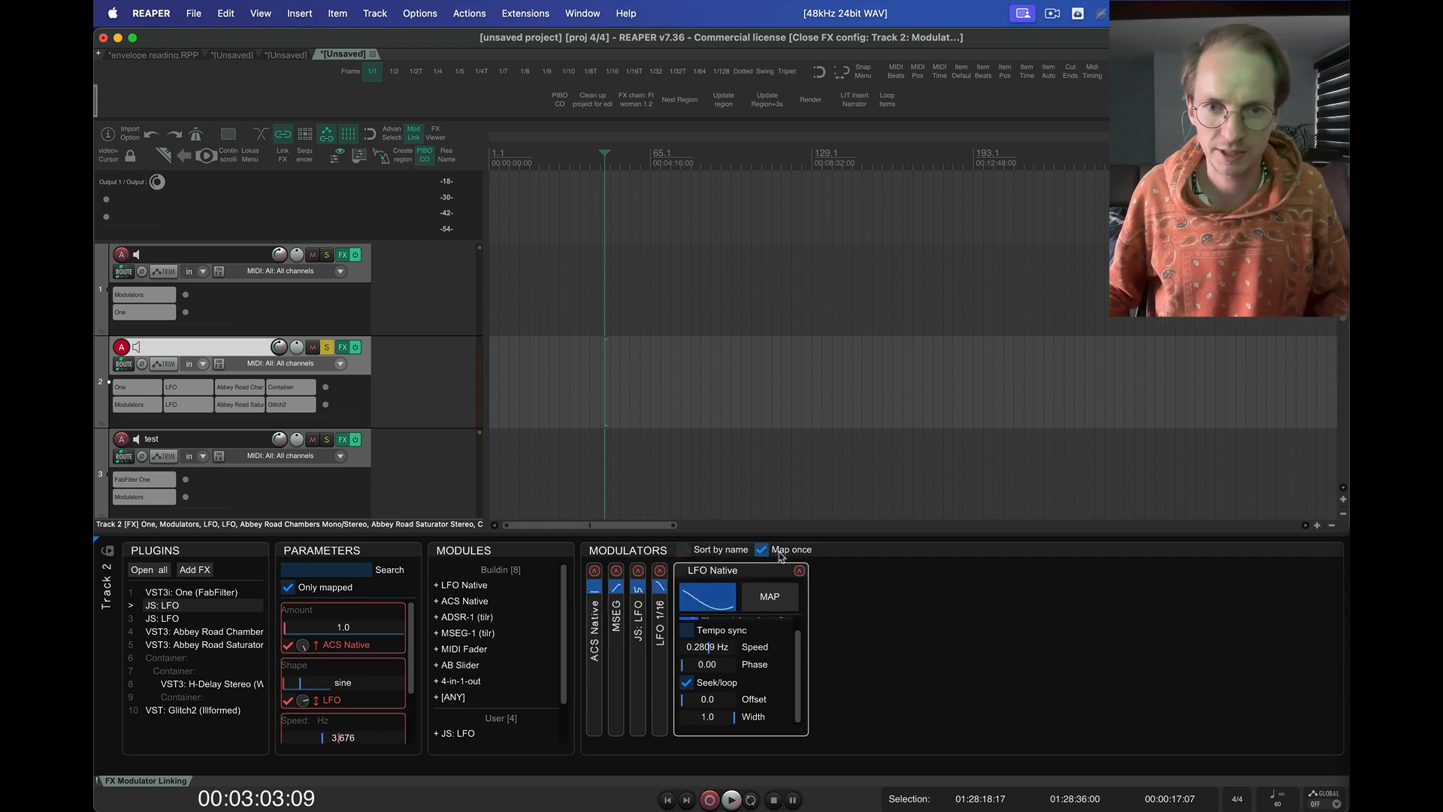
{"action": "left_click", "coordinate": [787, 591]}
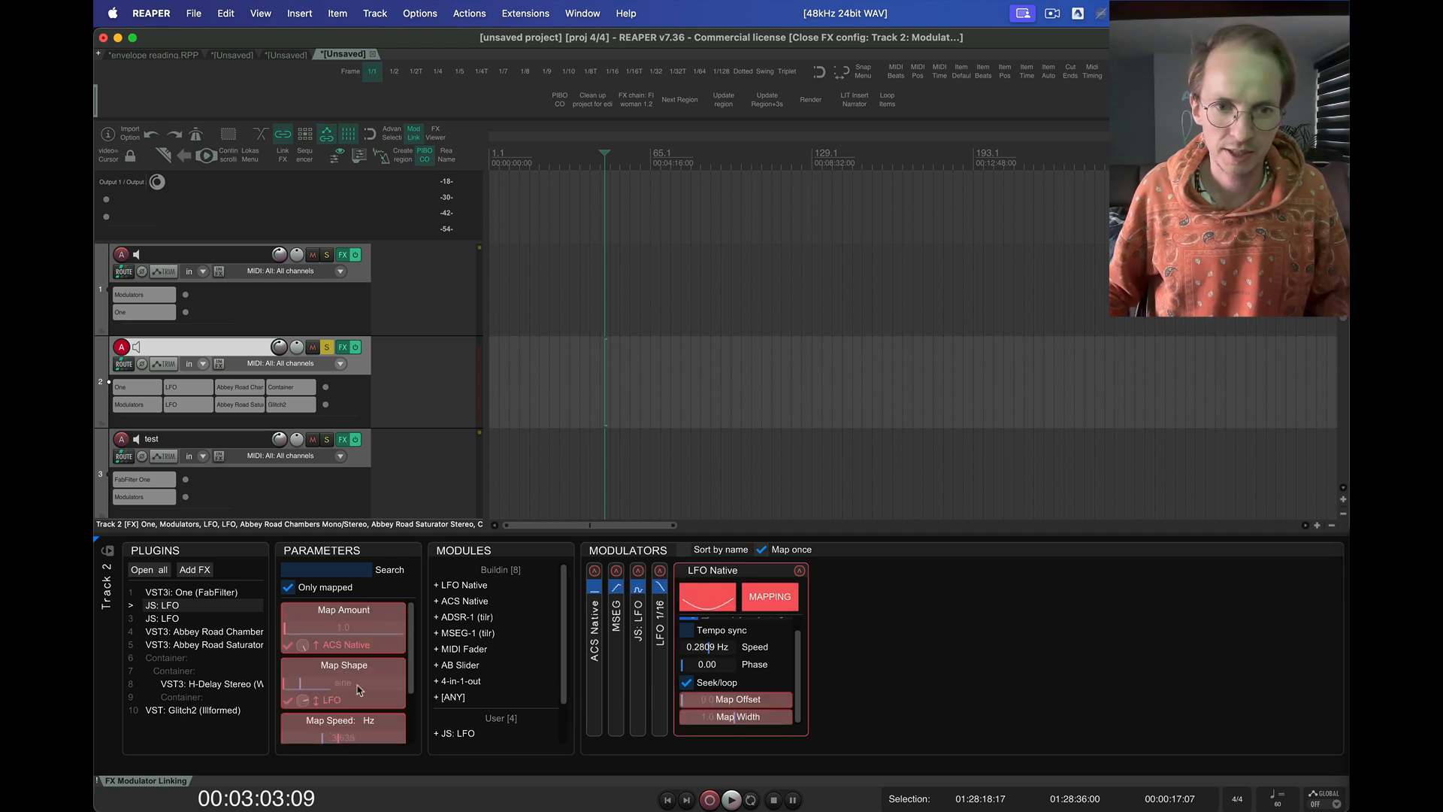
{"action": "left_click", "coordinate": [770, 596]}
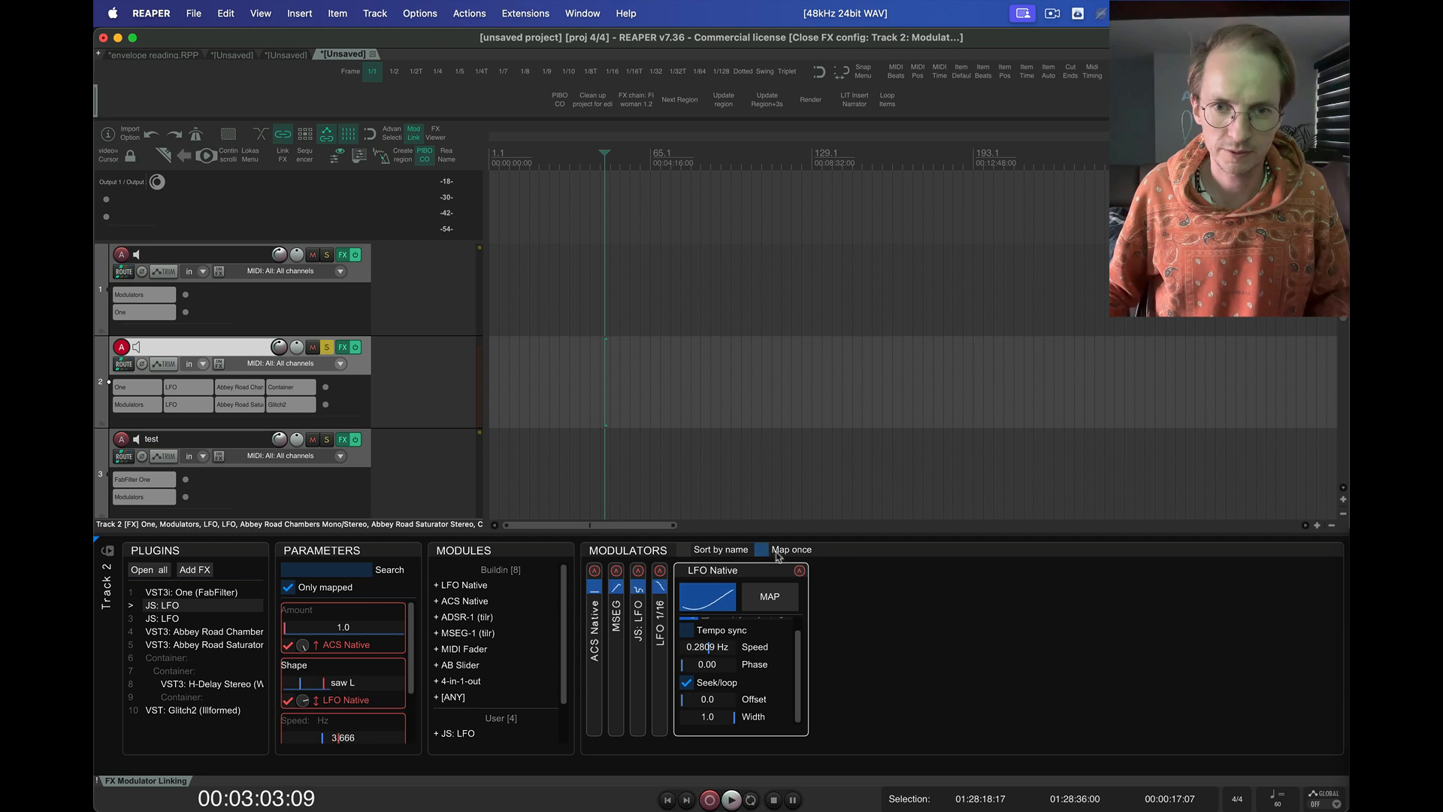
Map LFO Native to the Amount and Speed: Hz parameters of JS: LFO in one mapping session, then end mapping
{"action": "left_click", "coordinate": [769, 596]}
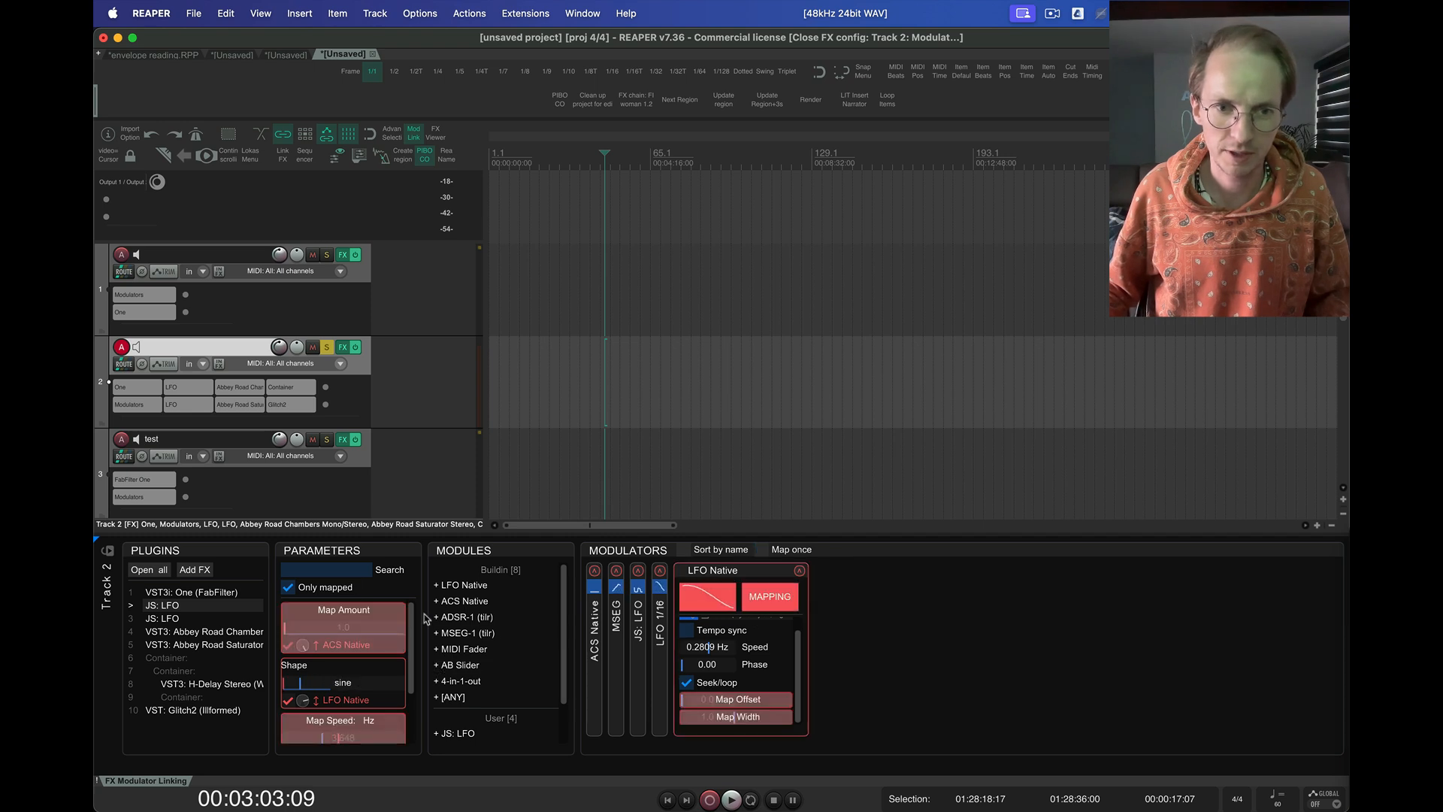
{"action": "left_click", "coordinate": [403, 621]}
{"action": "left_click", "coordinate": [371, 723]}
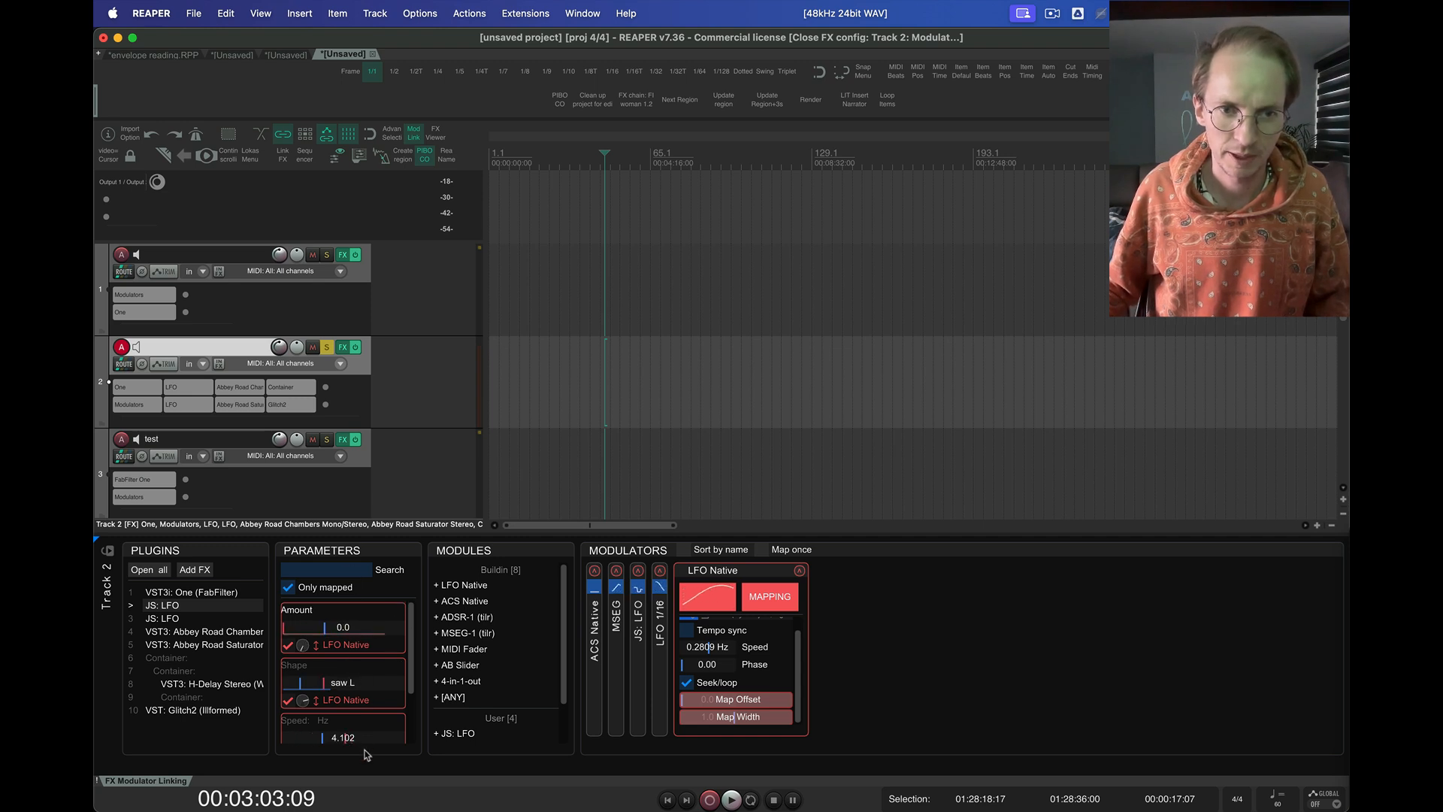
{"action": "left_click", "coordinate": [780, 596]}
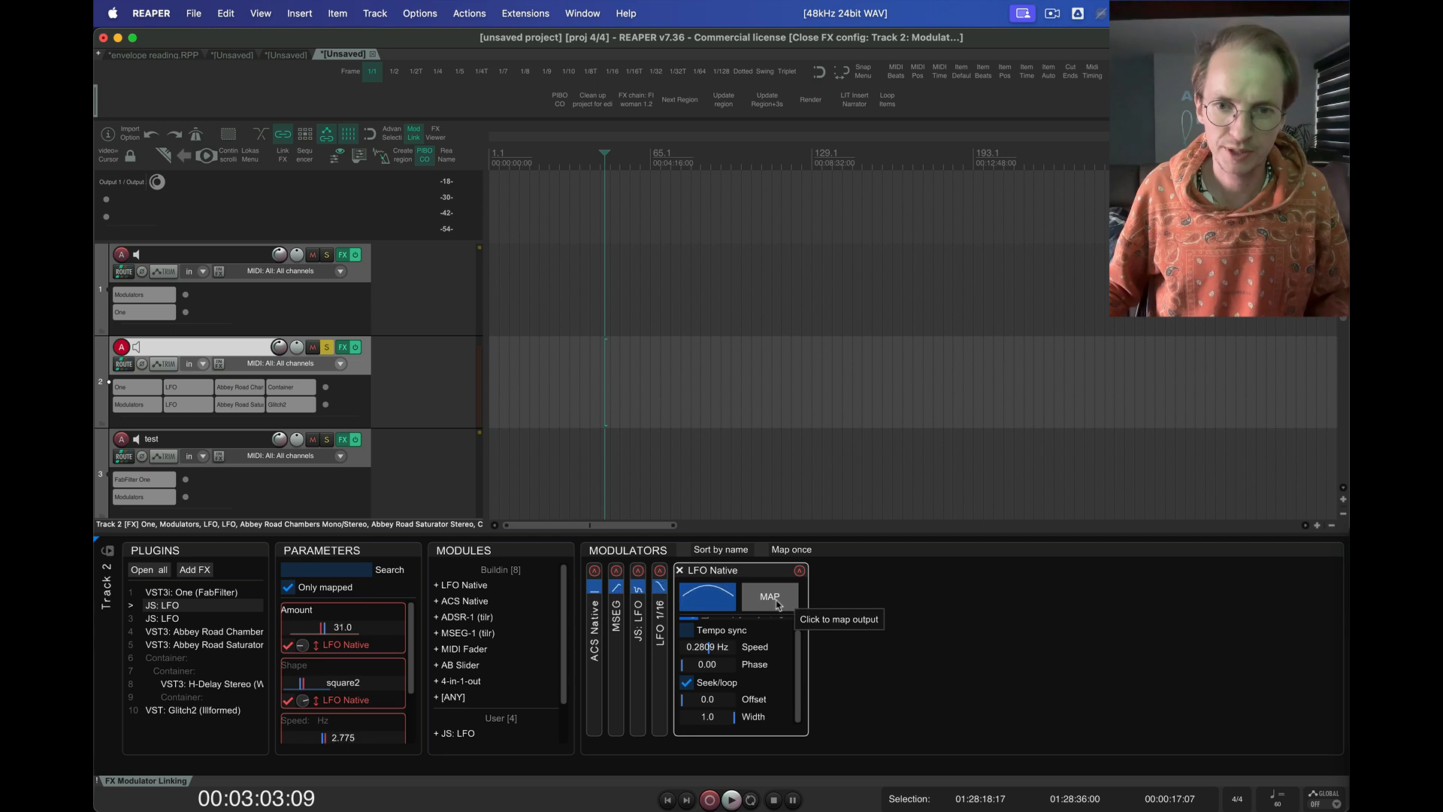
Start and stop mapping from LFO Native once more and toggle the Map once option
{"action": "left_click", "coordinate": [777, 603]}
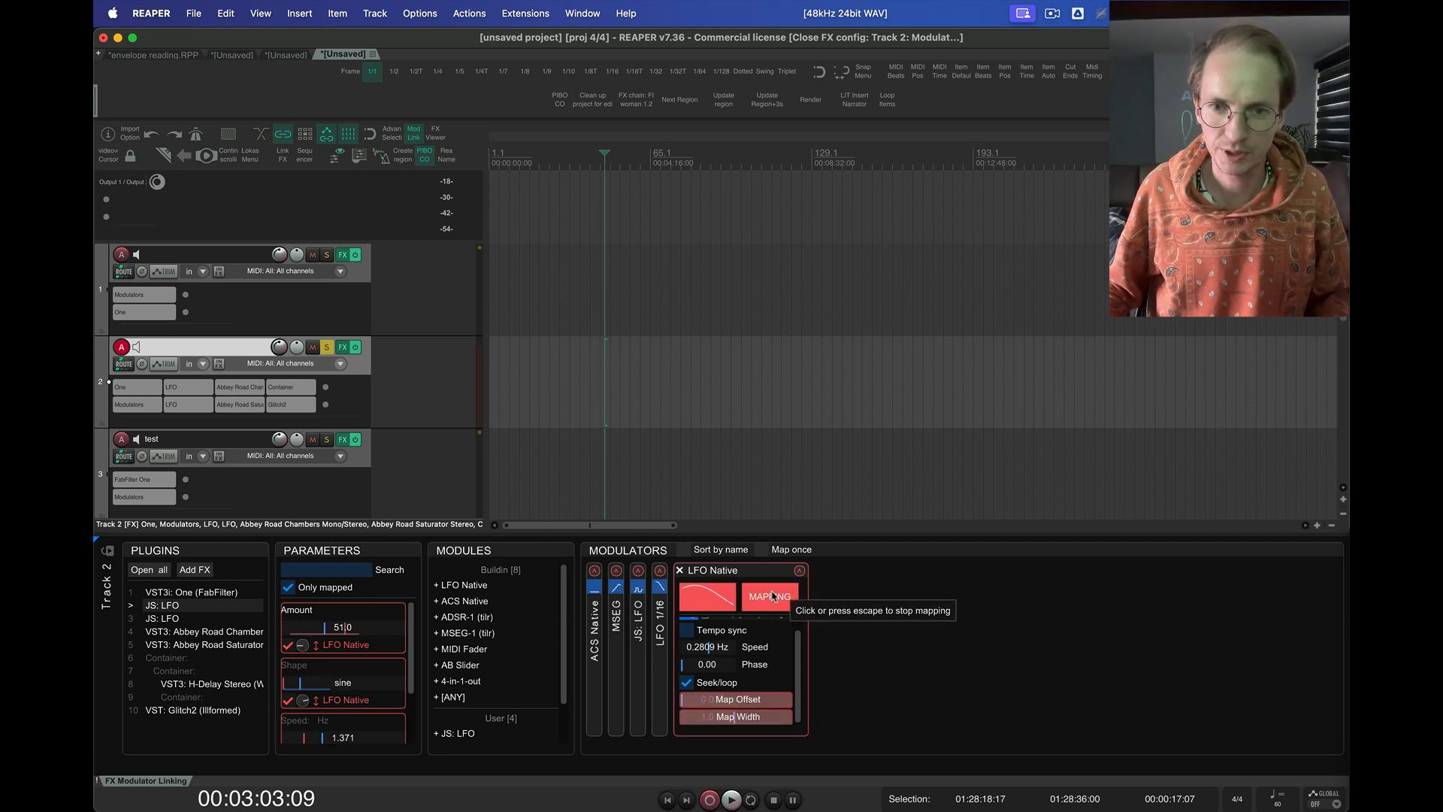
{"action": "left_click", "coordinate": [774, 596]}
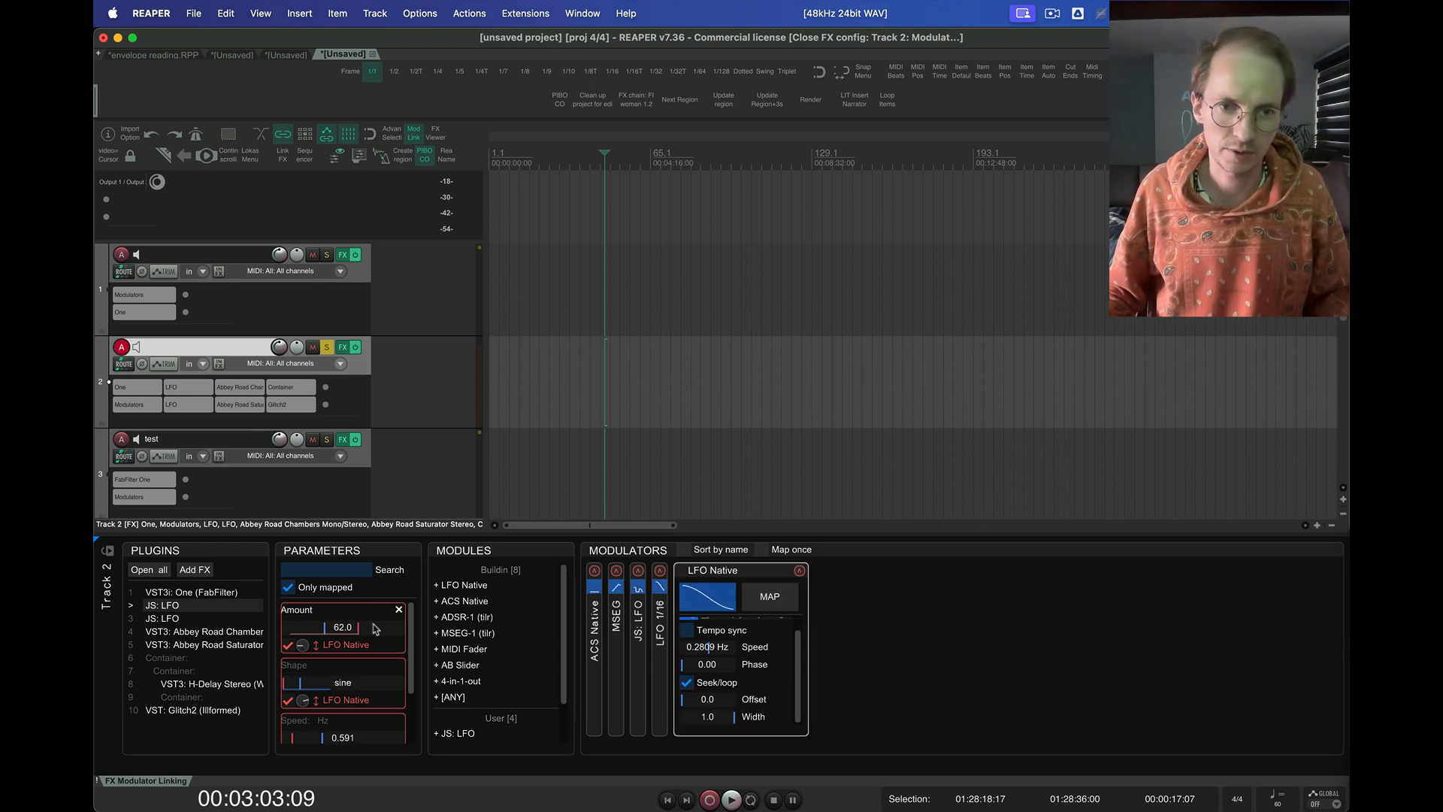
{"action": "left_click", "coordinate": [762, 549]}
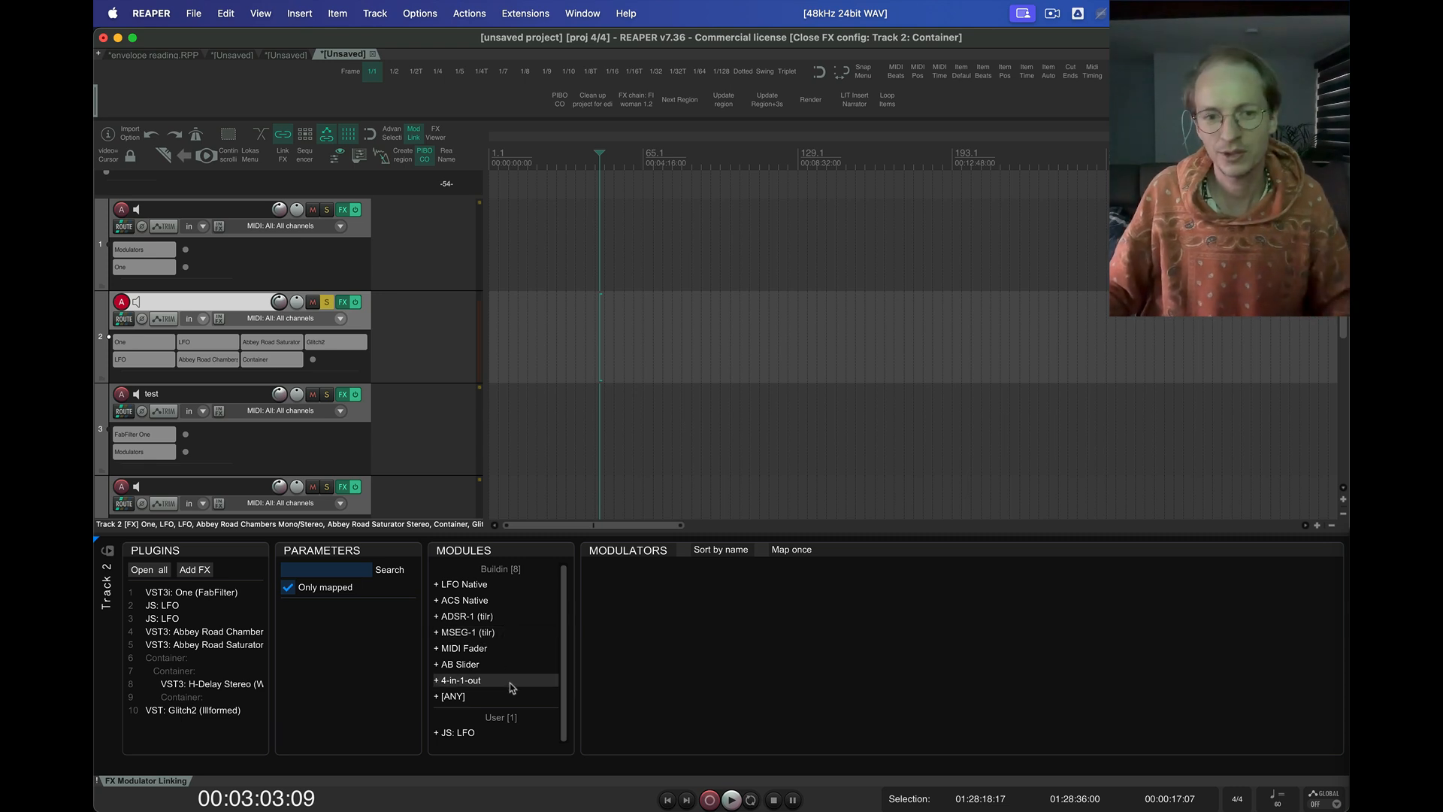
Add an LFO Native modulator with tempo sync at 1/4, an offset of 0.31 and a width of 0.39
{"action": "left_click", "coordinate": [488, 585]}
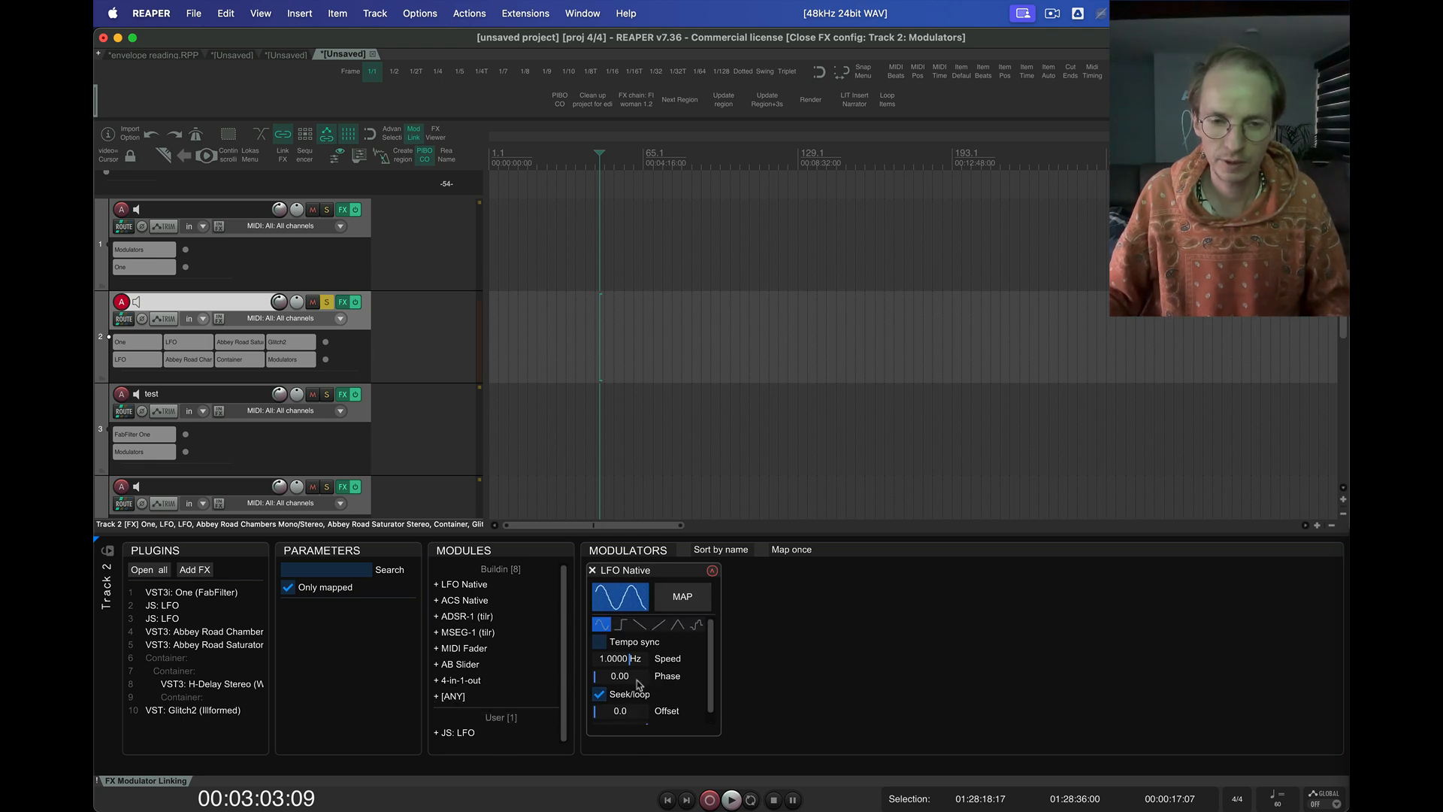
{"action": "scroll", "coordinate": [682, 705], "scroll_direction": "down", "scroll_amount": 1}
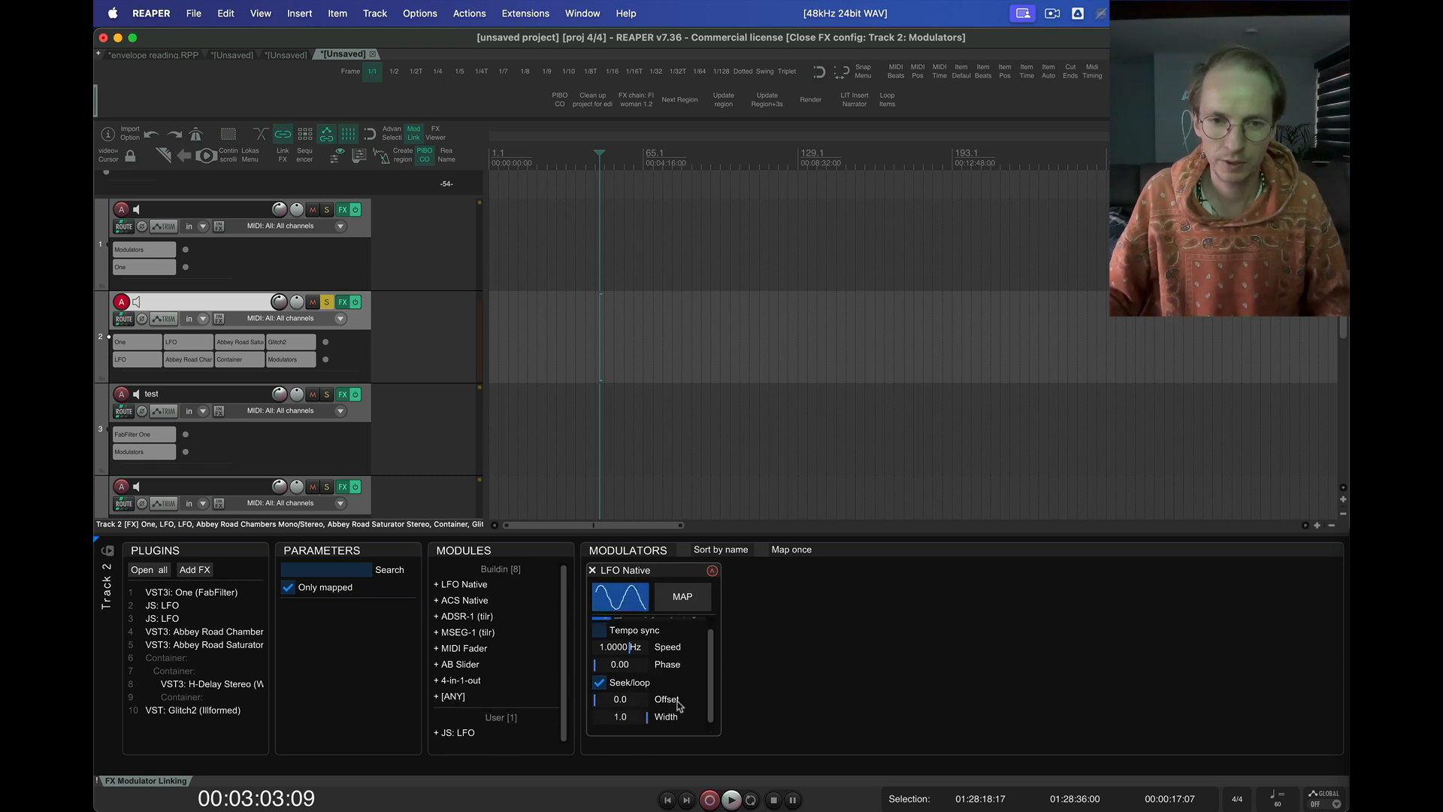
{"action": "left_click", "coordinate": [622, 633]}
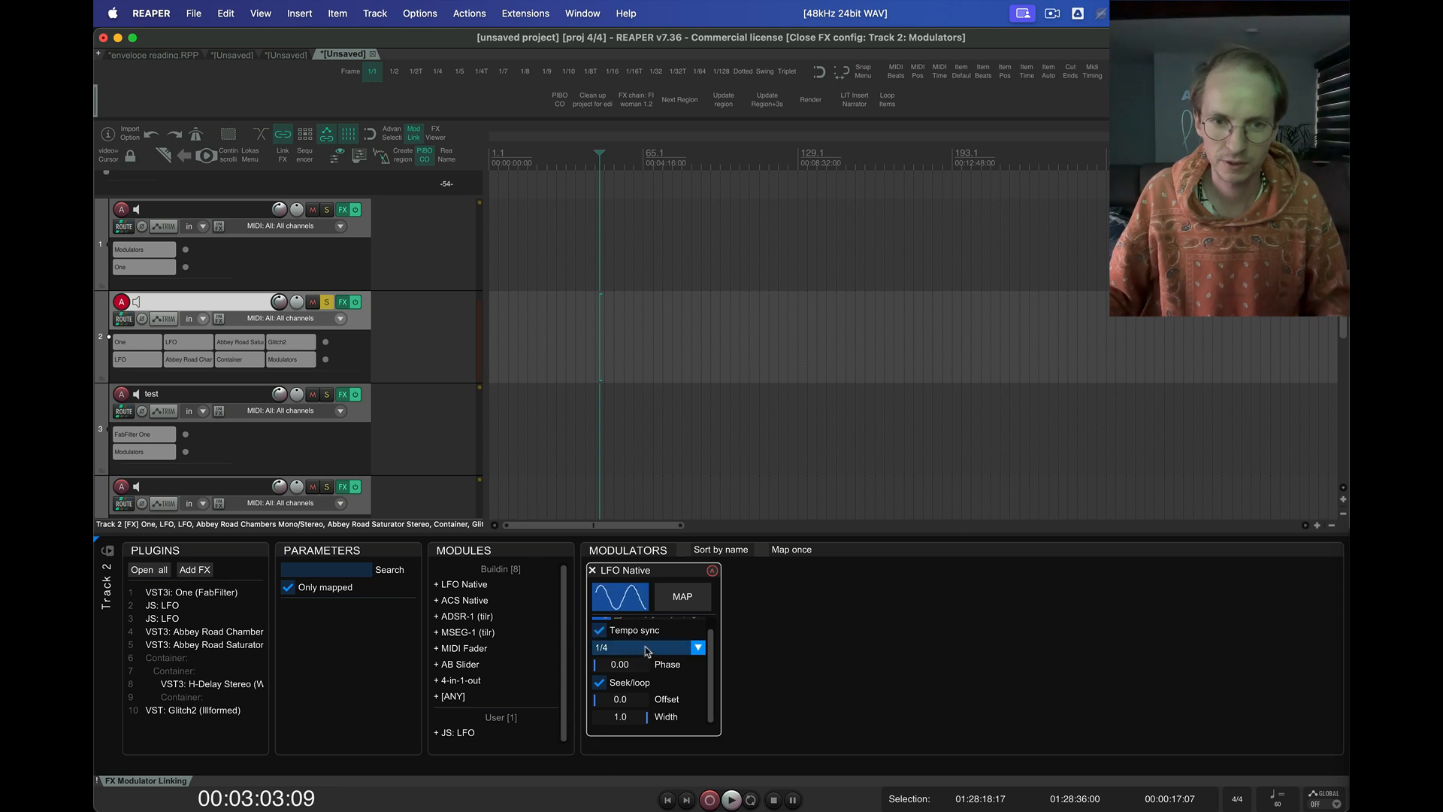
{"action": "left_click", "coordinate": [648, 648]}
{"action": "left_click", "coordinate": [622, 714]}
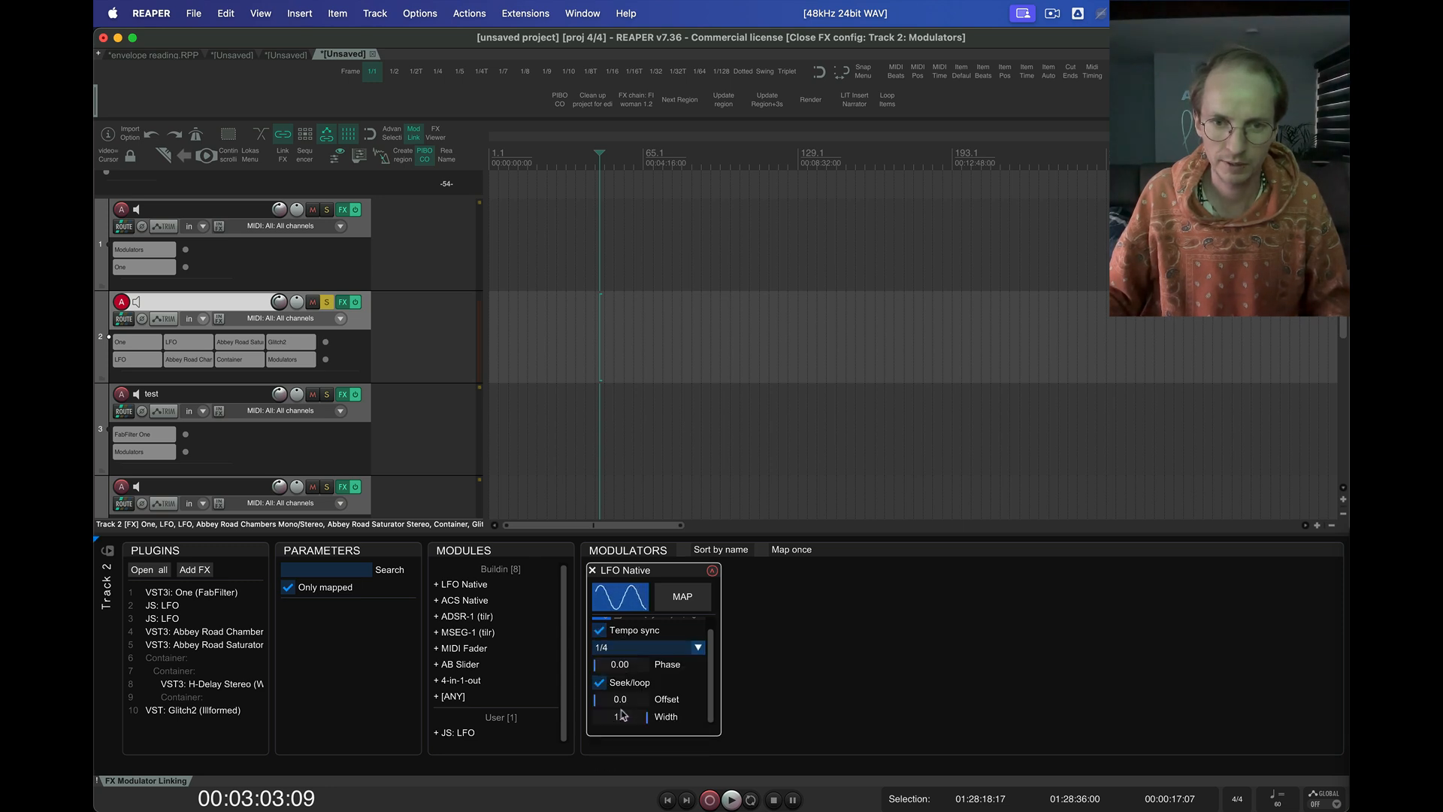
{"action": "left_click_drag", "start_coordinate": [653, 725], "coordinate": [615, 707]}
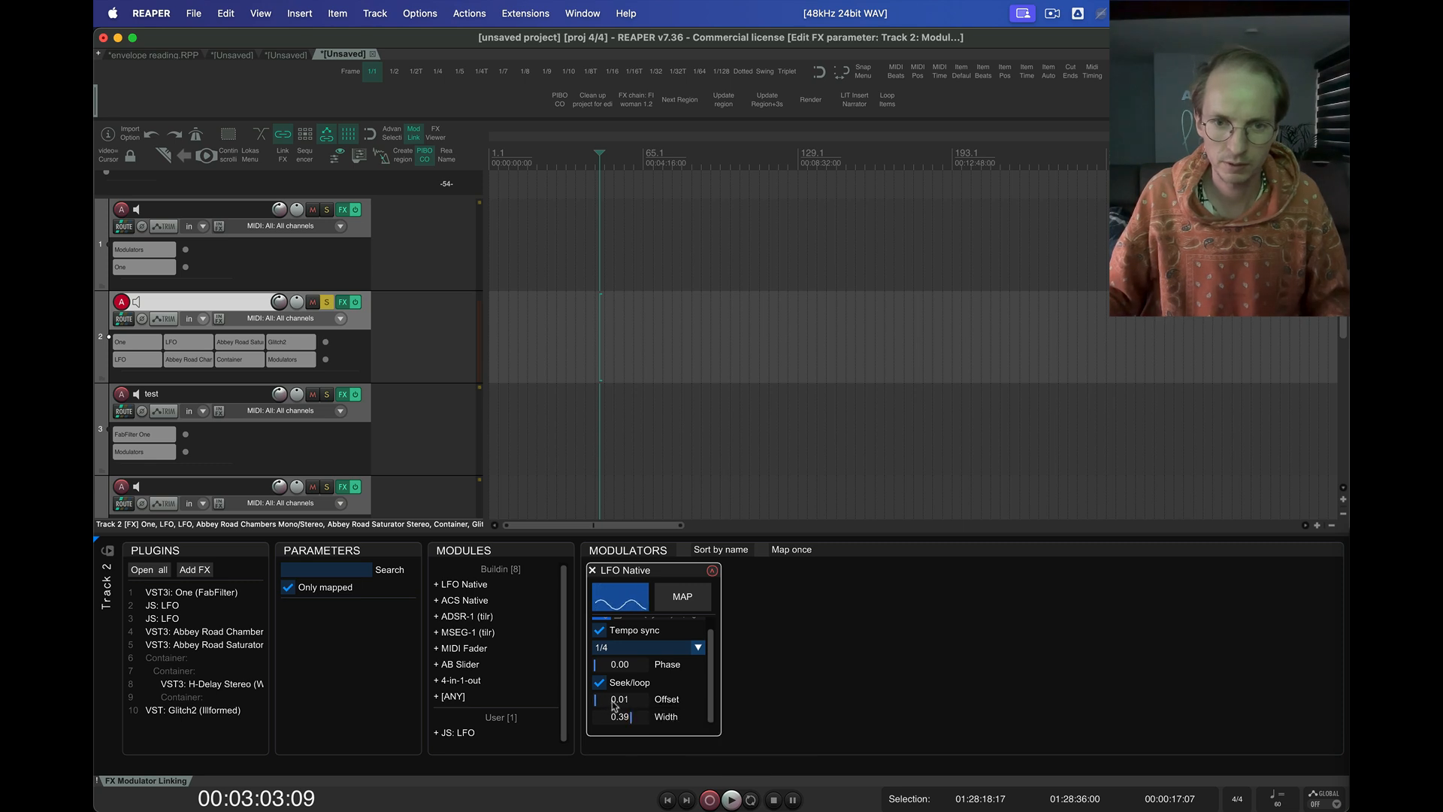
Store the LFO Native settings as a module preset named "LFO 1/4 O:31W::39"
{"action": "right_click", "coordinate": [683, 706]}
{"action": "left_click", "coordinate": [721, 754]}
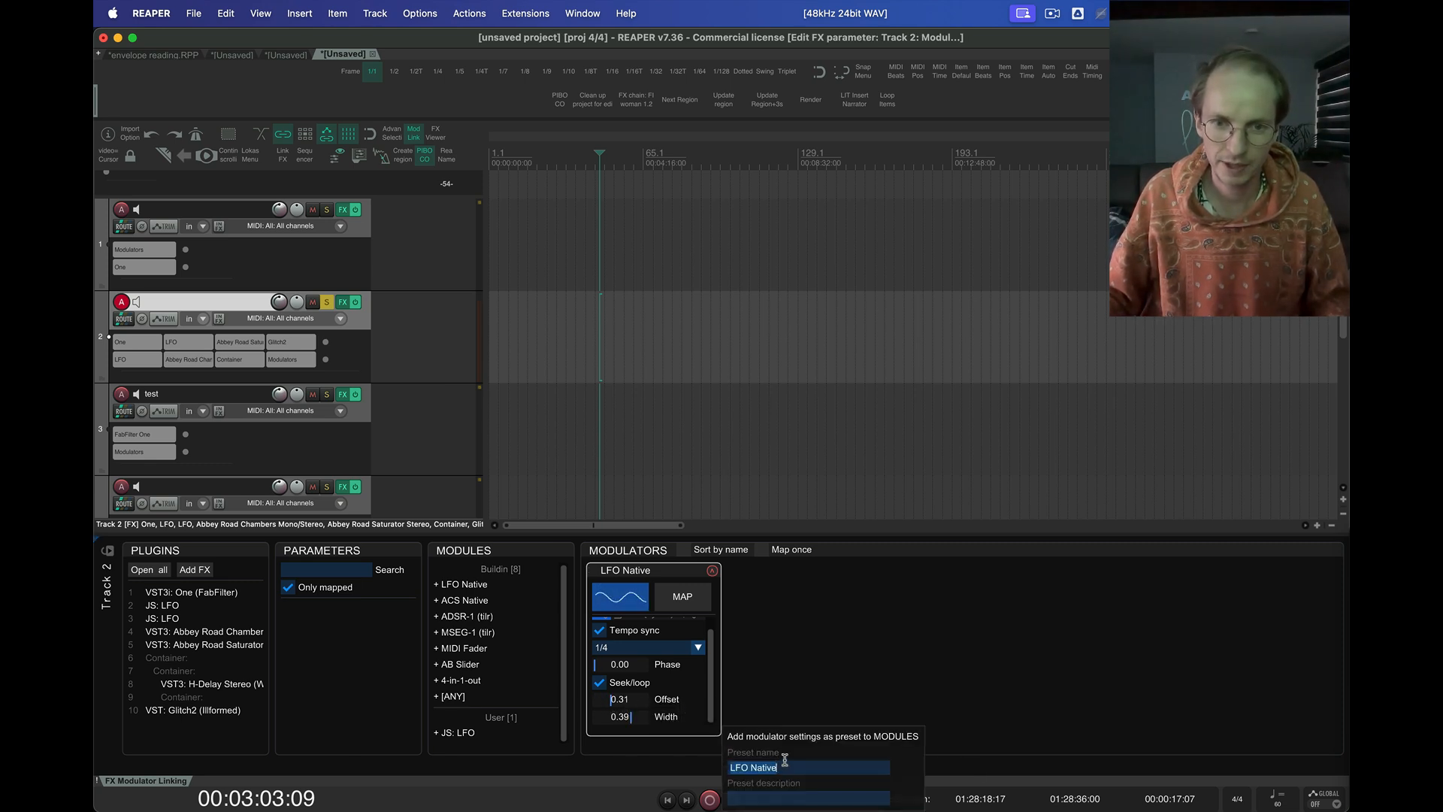
{"action": "key", "text": "BackSpace"}
{"action": "key", "text": "BackSpace"}
{"action": "key", "text": "BackSpace"}
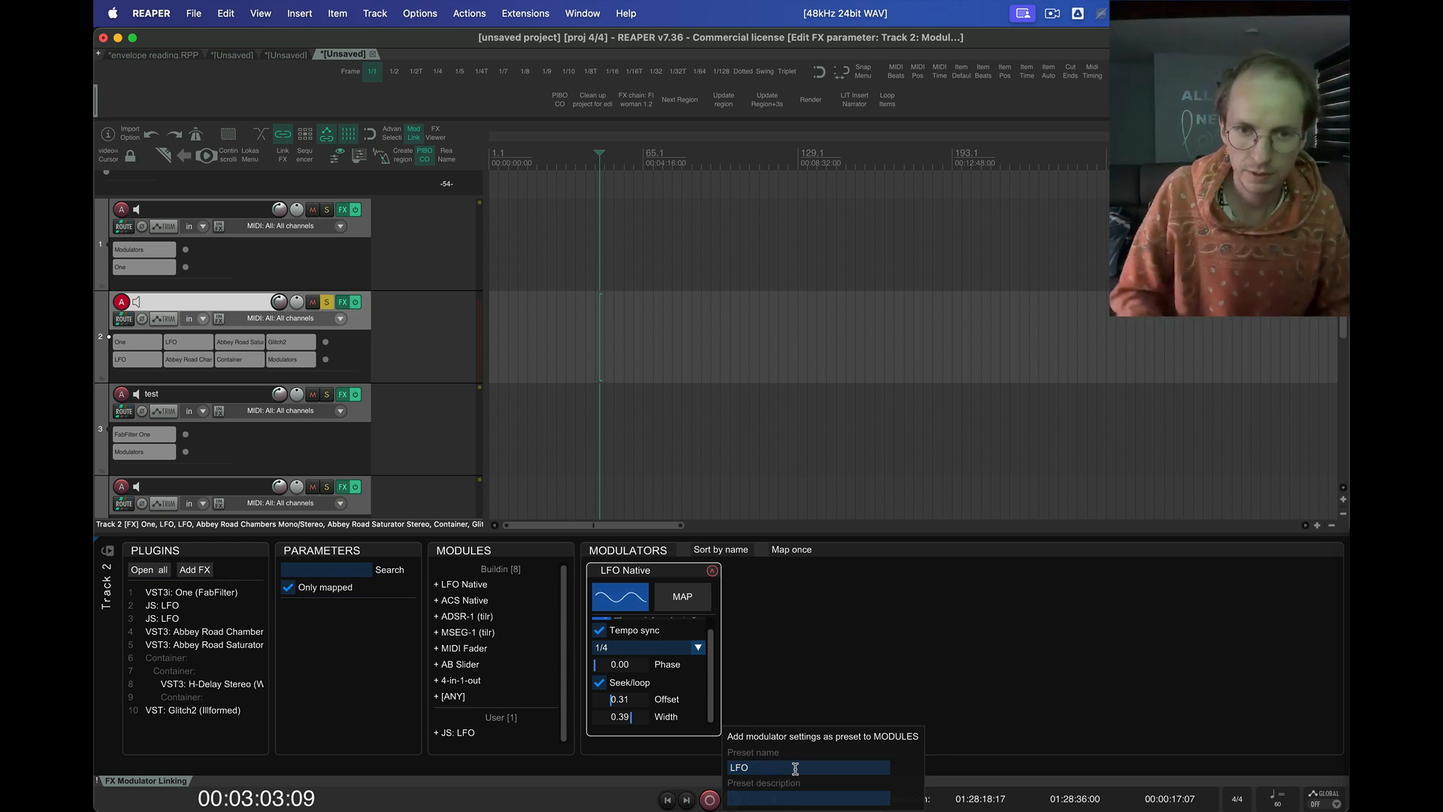
{"action": "type", "text": "1/4 "}
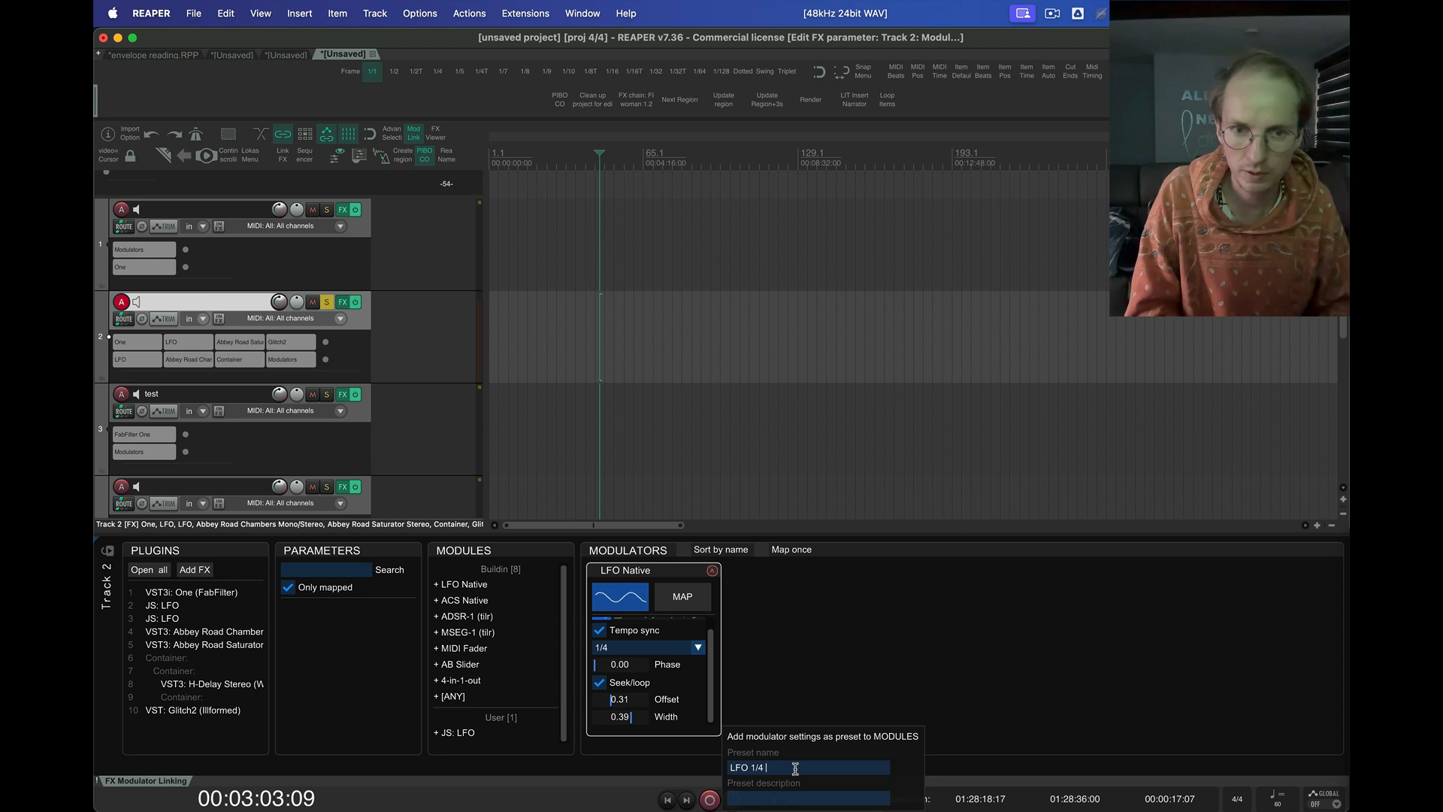
{"action": "type", "text": "O:"}
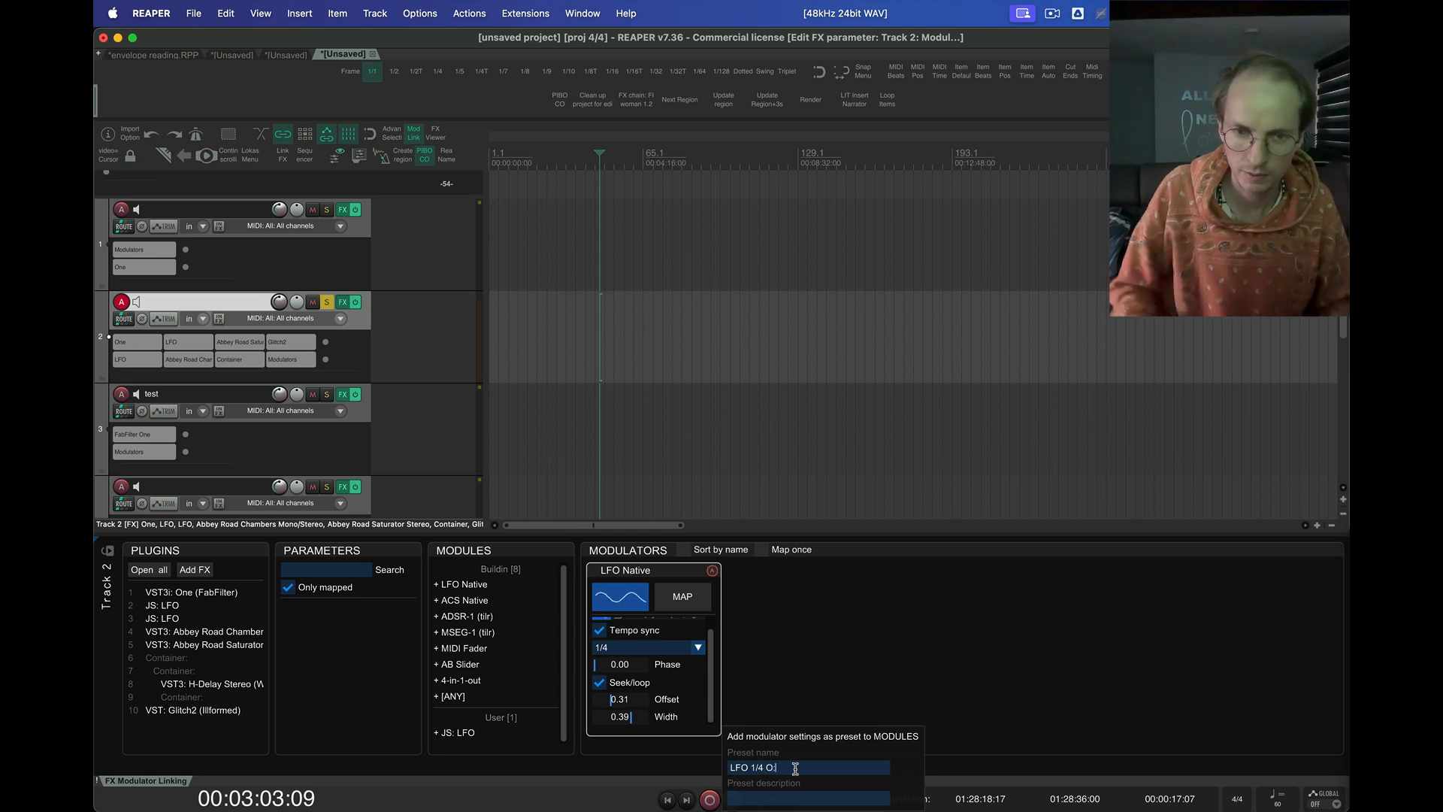
{"action": "type", "text": "31W:39"}
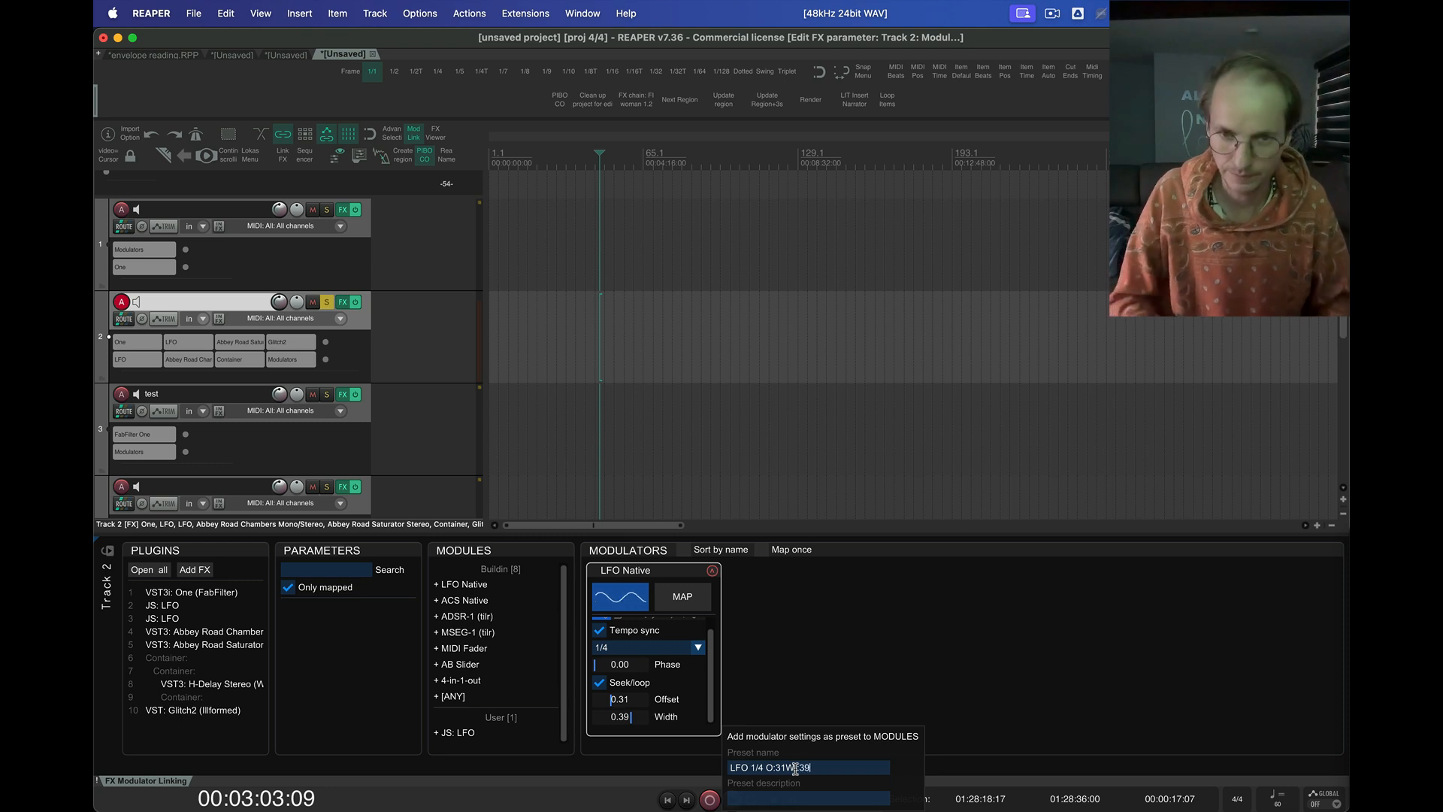
{"action": "key", "text": "Return"}
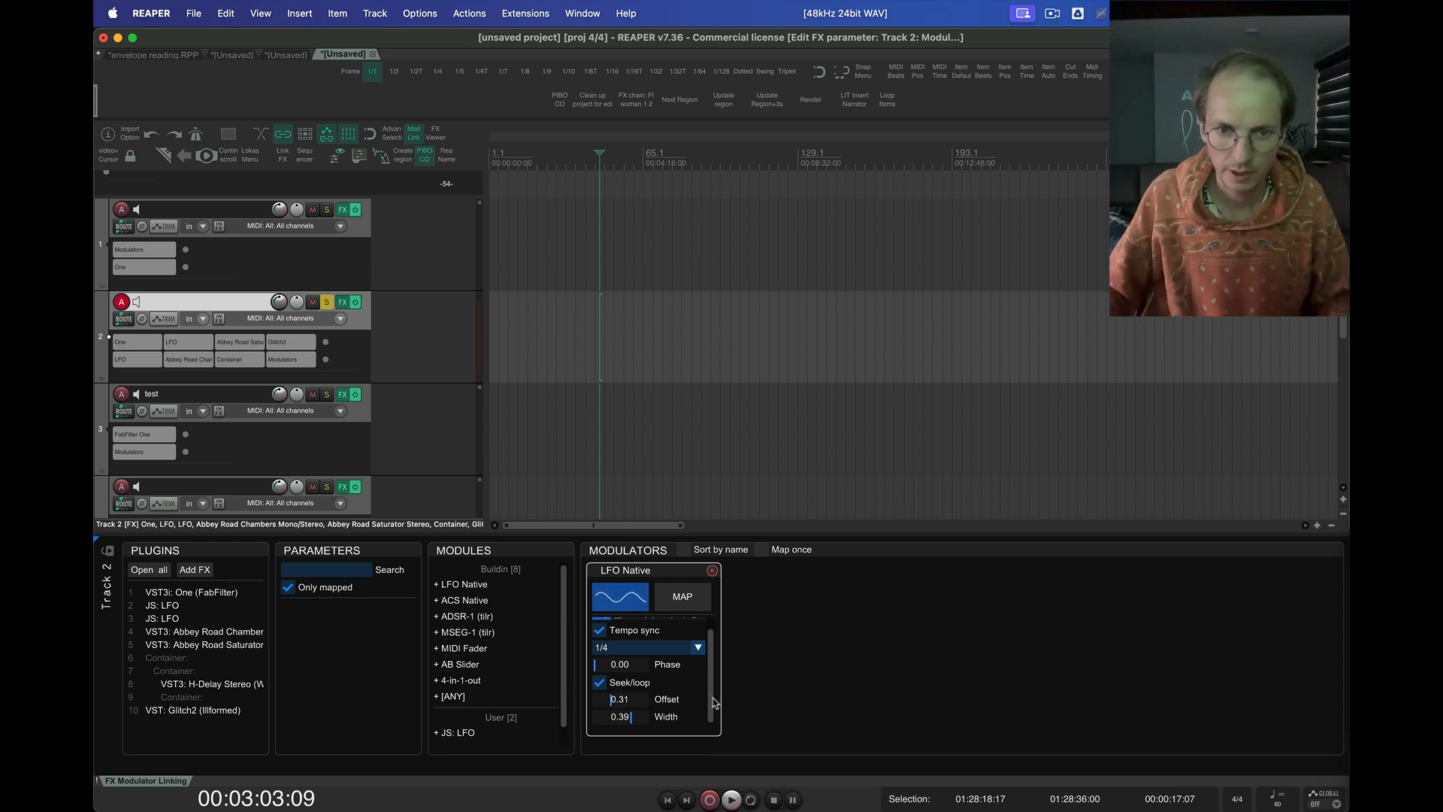
Add a modulator from the user preset LFO 1/4 O:31W::39, look through its settings and remove it
{"action": "scroll", "coordinate": [489, 721], "scroll_direction": "down", "scroll_amount": 1}
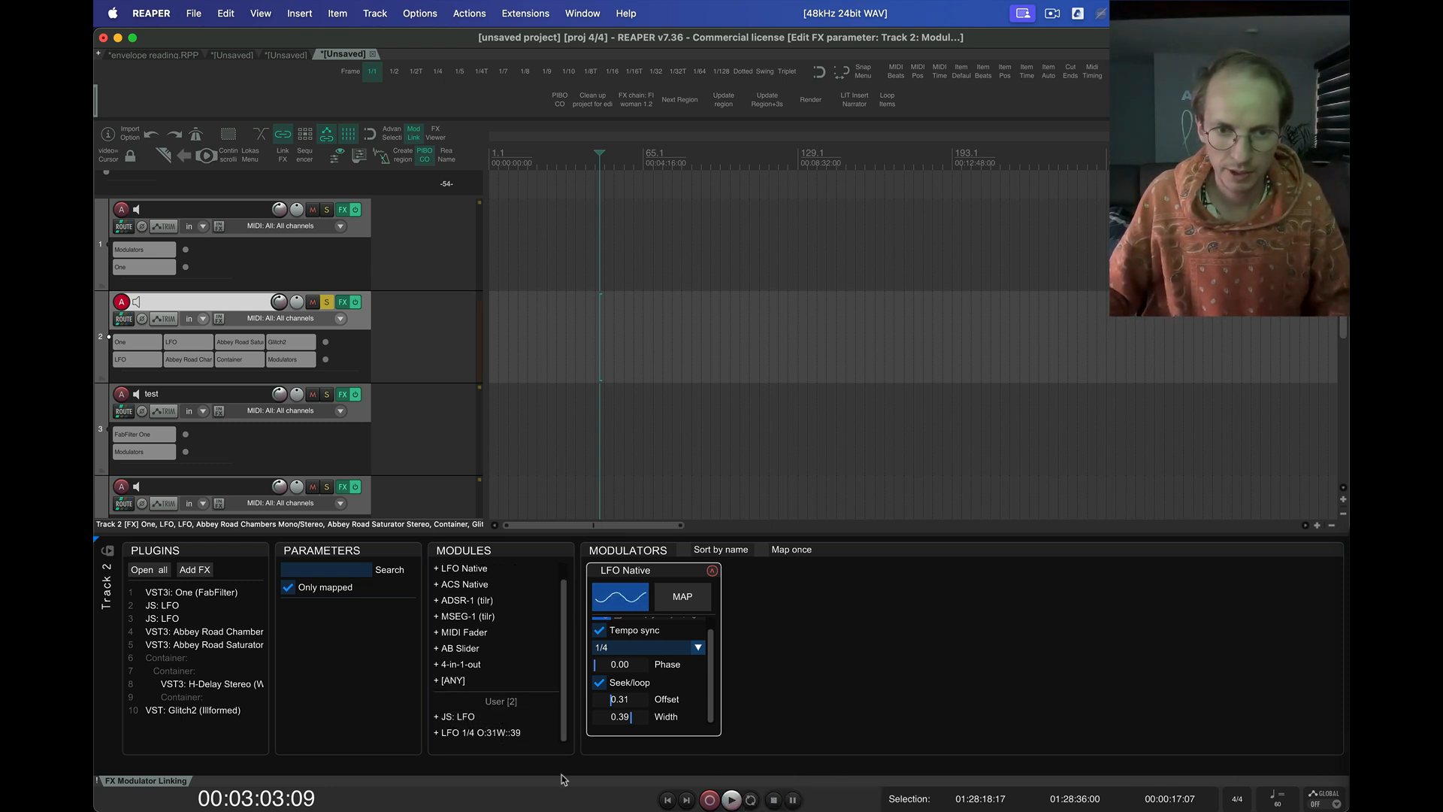
{"action": "left_click", "coordinate": [510, 732]}
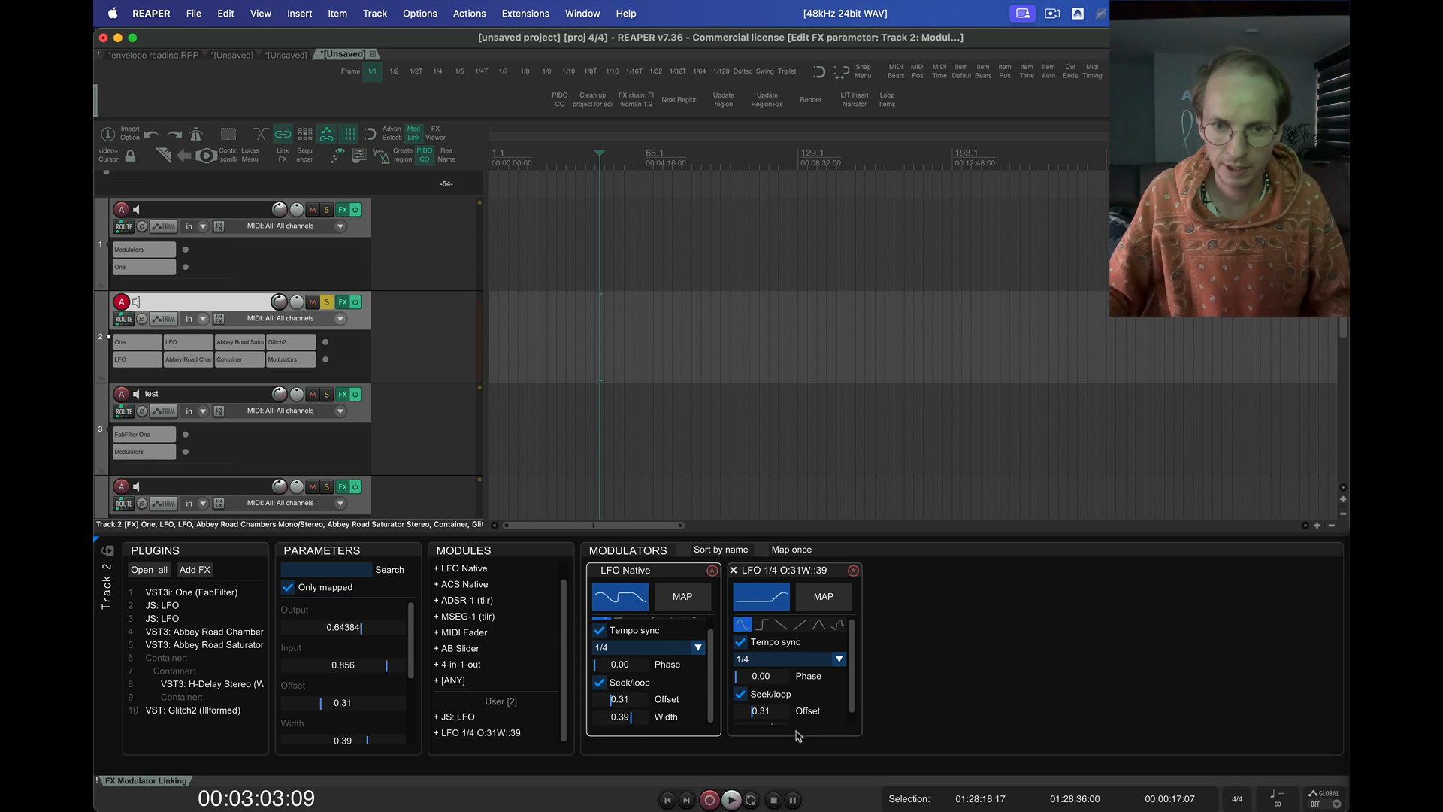
{"action": "scroll", "coordinate": [808, 723], "scroll_direction": "down", "scroll_amount": 1}
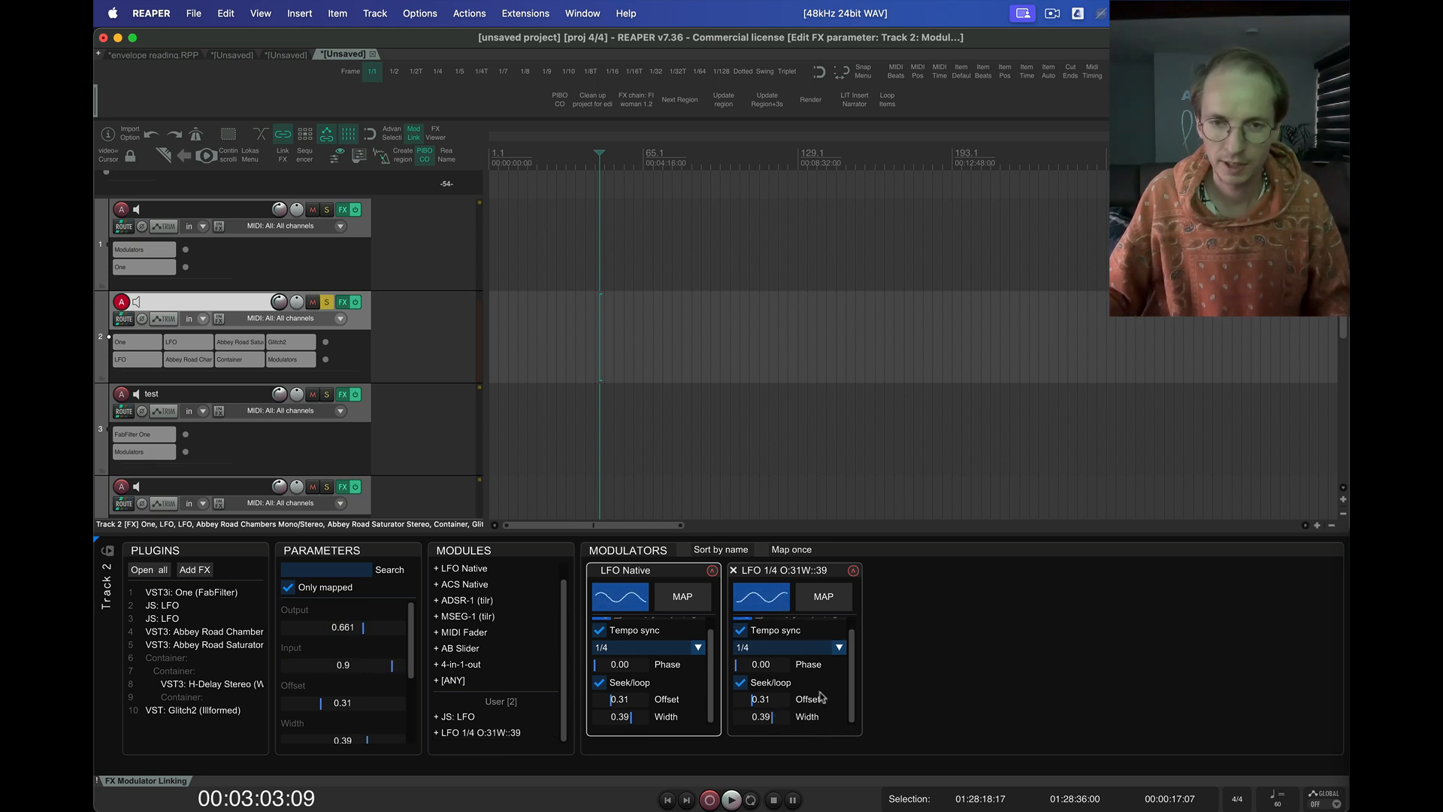
{"action": "left_click", "coordinate": [735, 571]}
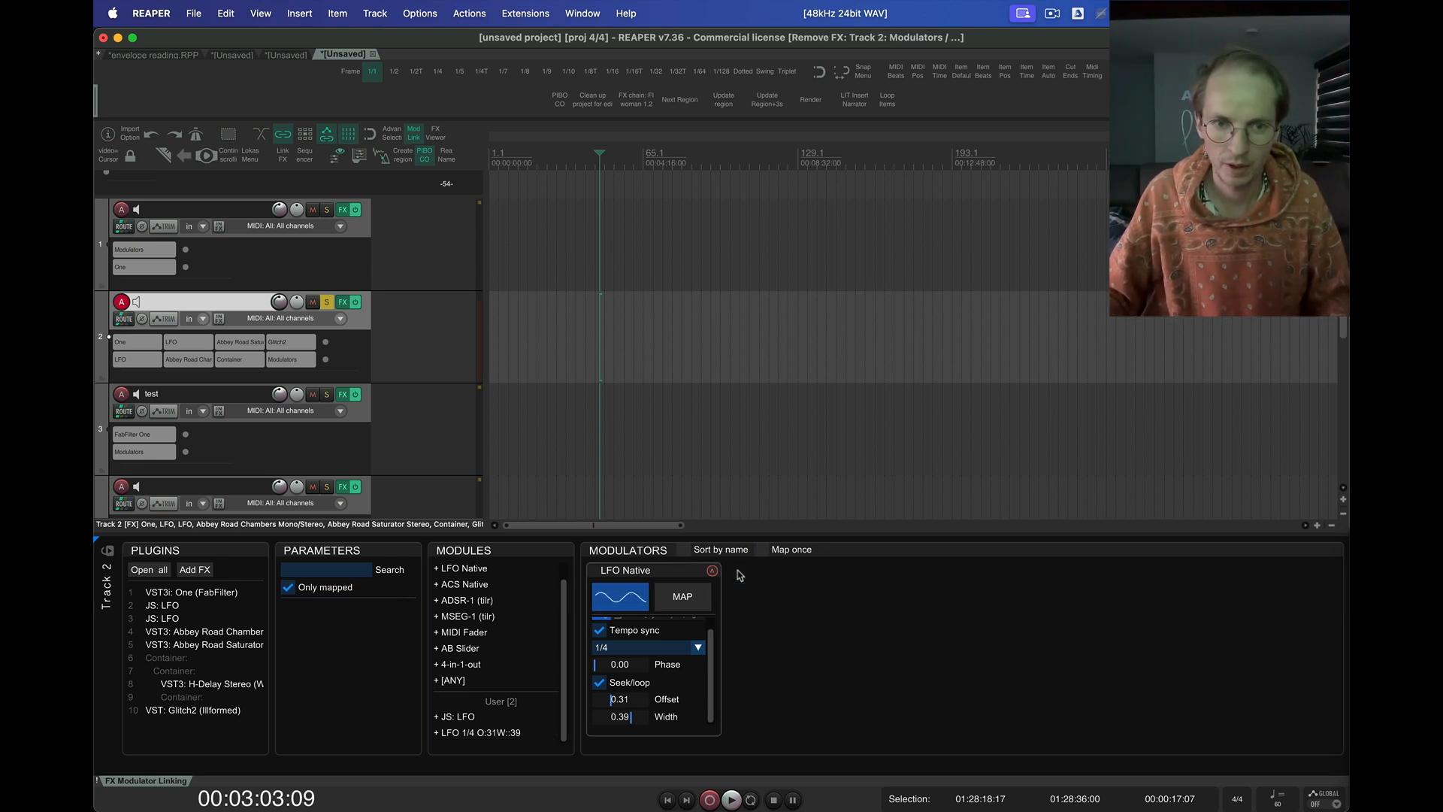
Add JS: LFO Modulator as a custom modulator through the [ANY] module and close the console window
{"action": "left_click", "coordinate": [463, 682]}
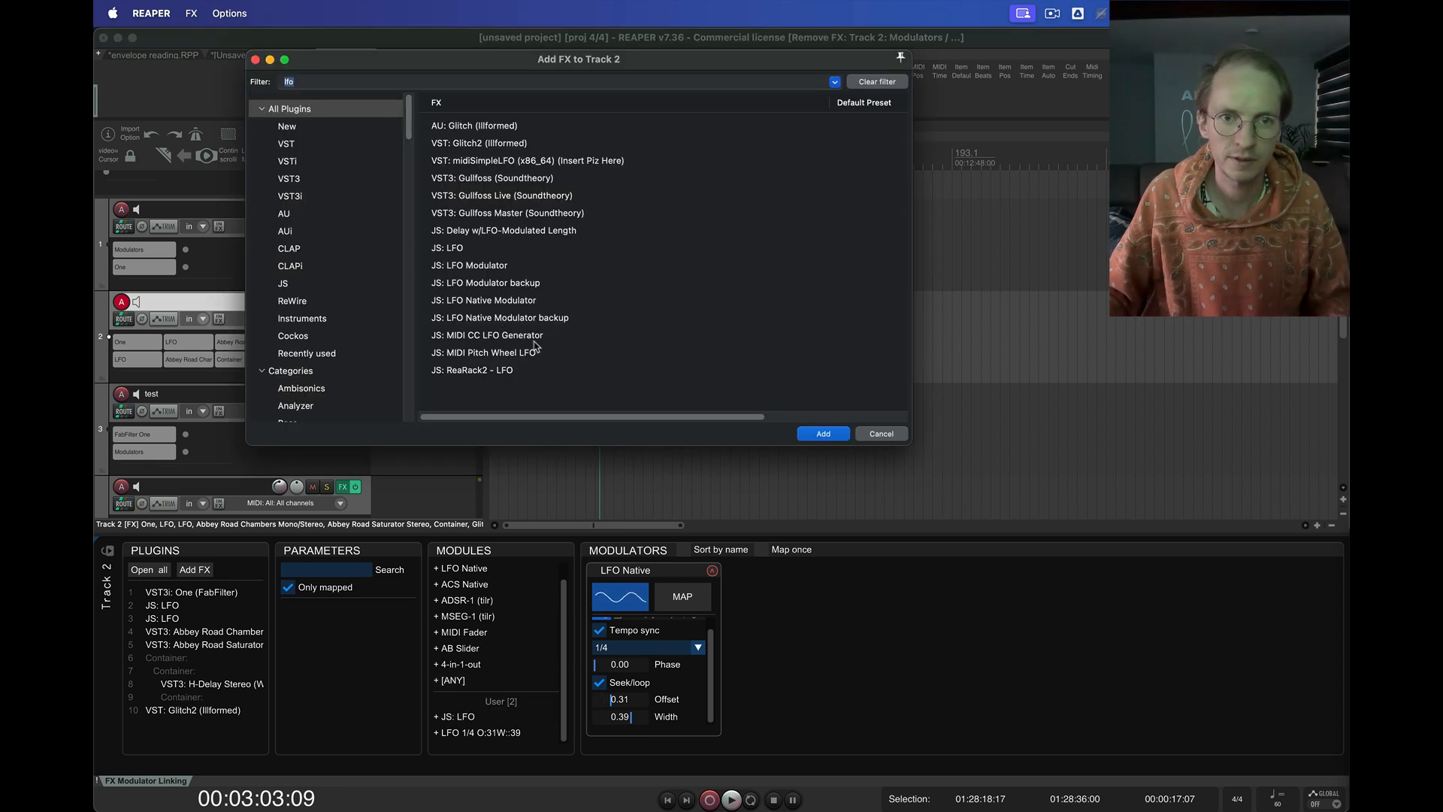
{"action": "left_click", "coordinate": [475, 269]}
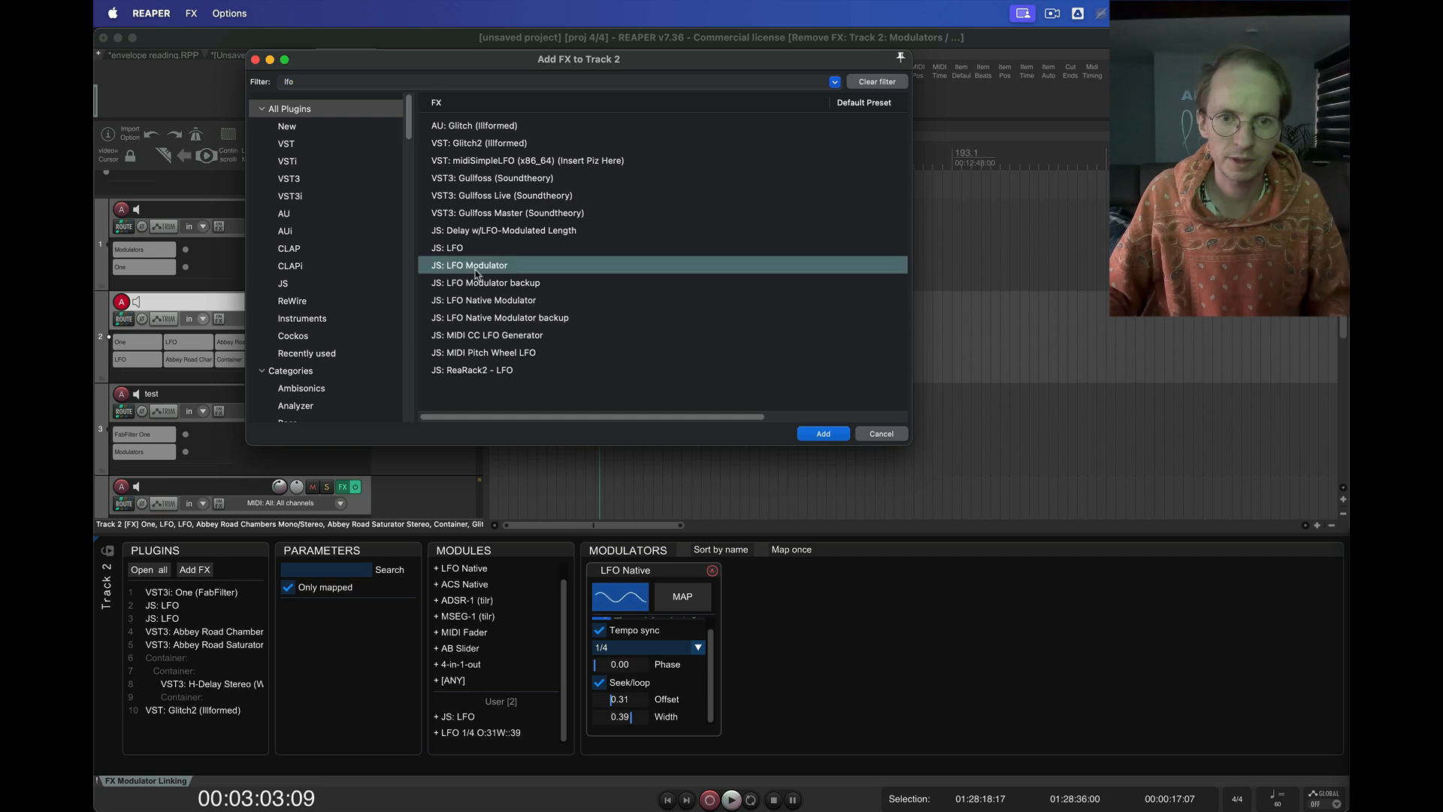
{"action": "double_click", "coordinate": [475, 267]}
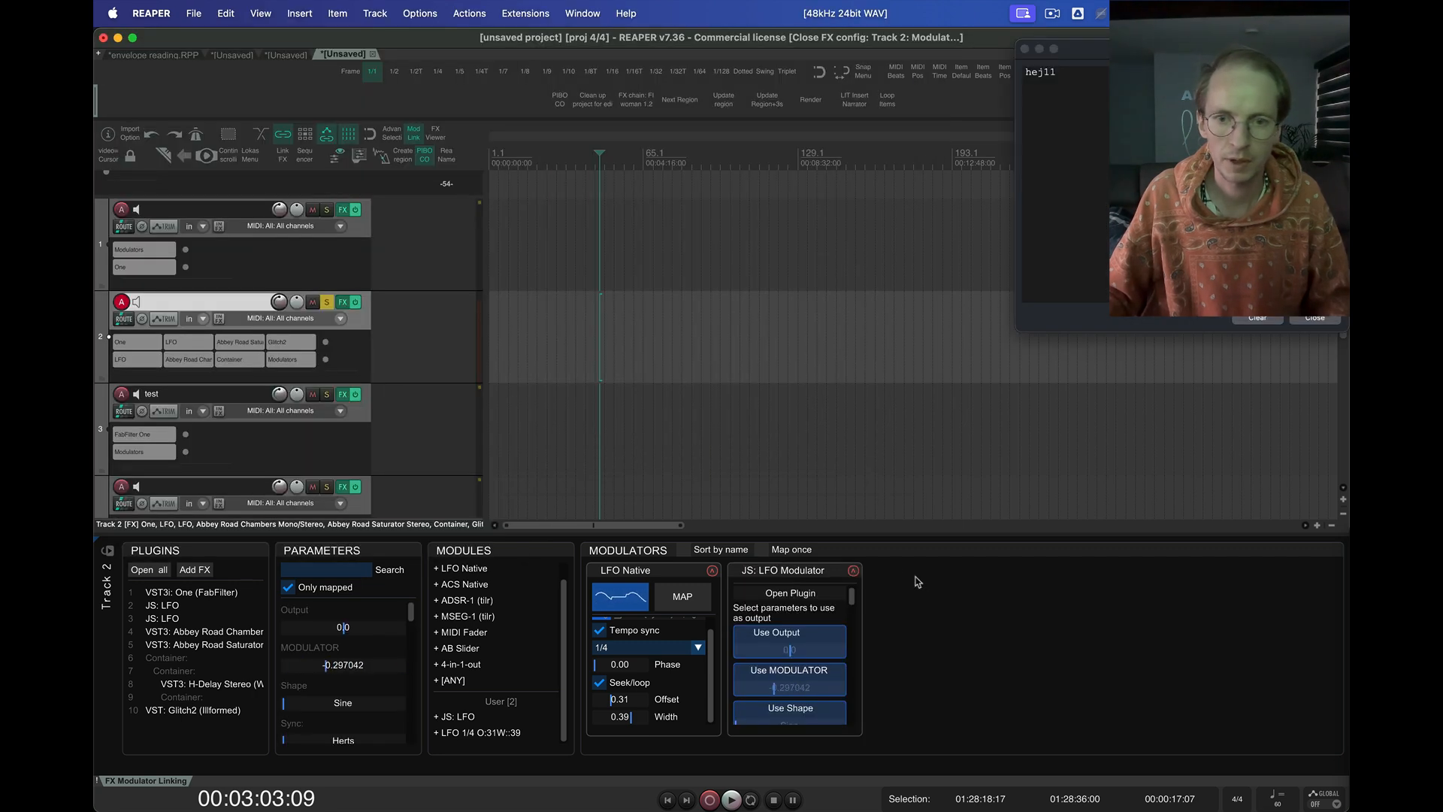
{"action": "left_click", "coordinate": [1317, 318]}
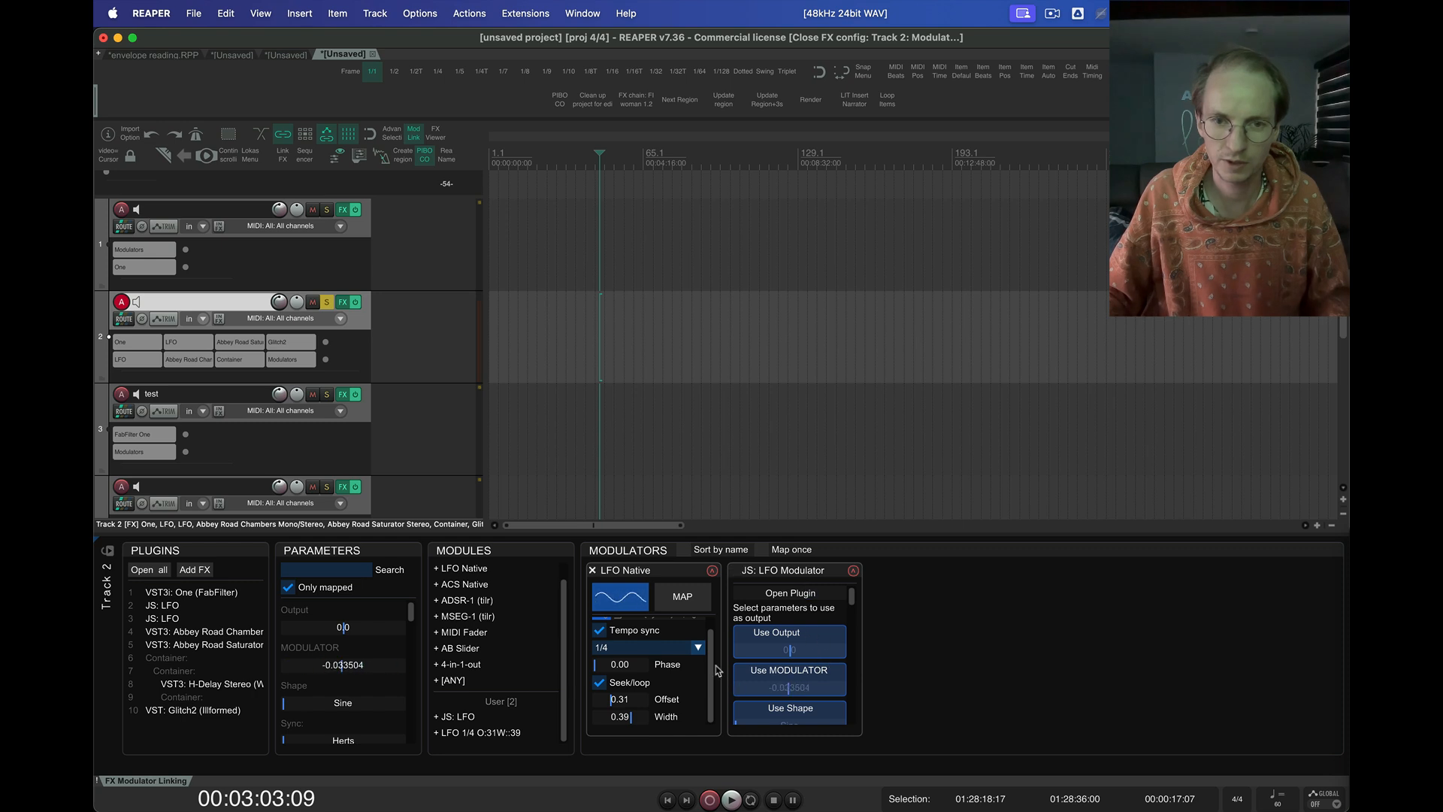
Choose the MODULATOR parameter as the output of JS: LFO Modulator
{"action": "scroll", "coordinate": [808, 696], "scroll_direction": "down", "scroll_amount": 6}
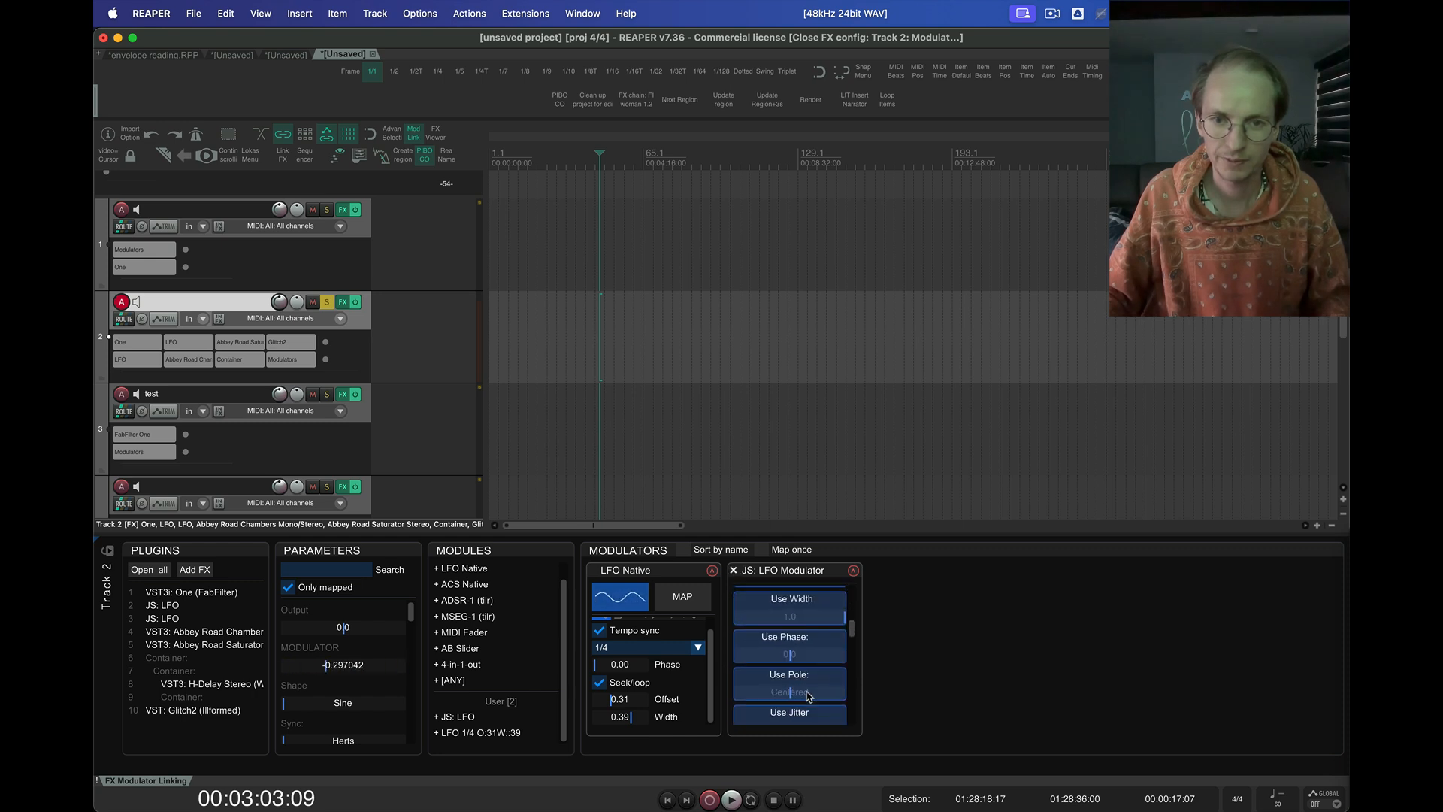
{"action": "scroll", "coordinate": [808, 696], "scroll_direction": "up", "scroll_amount": 5}
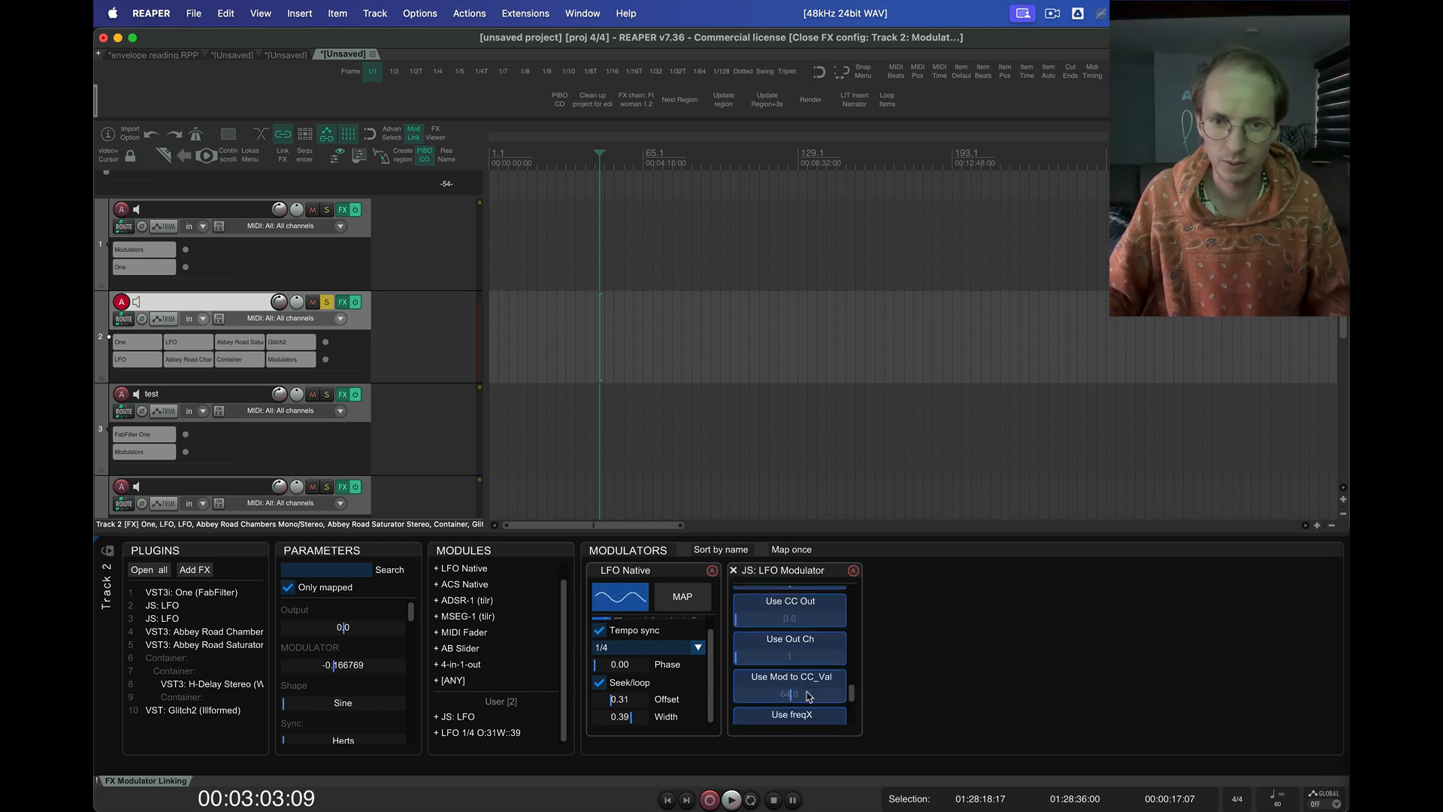
{"action": "scroll", "coordinate": [808, 696], "scroll_direction": "up", "scroll_amount": 4}
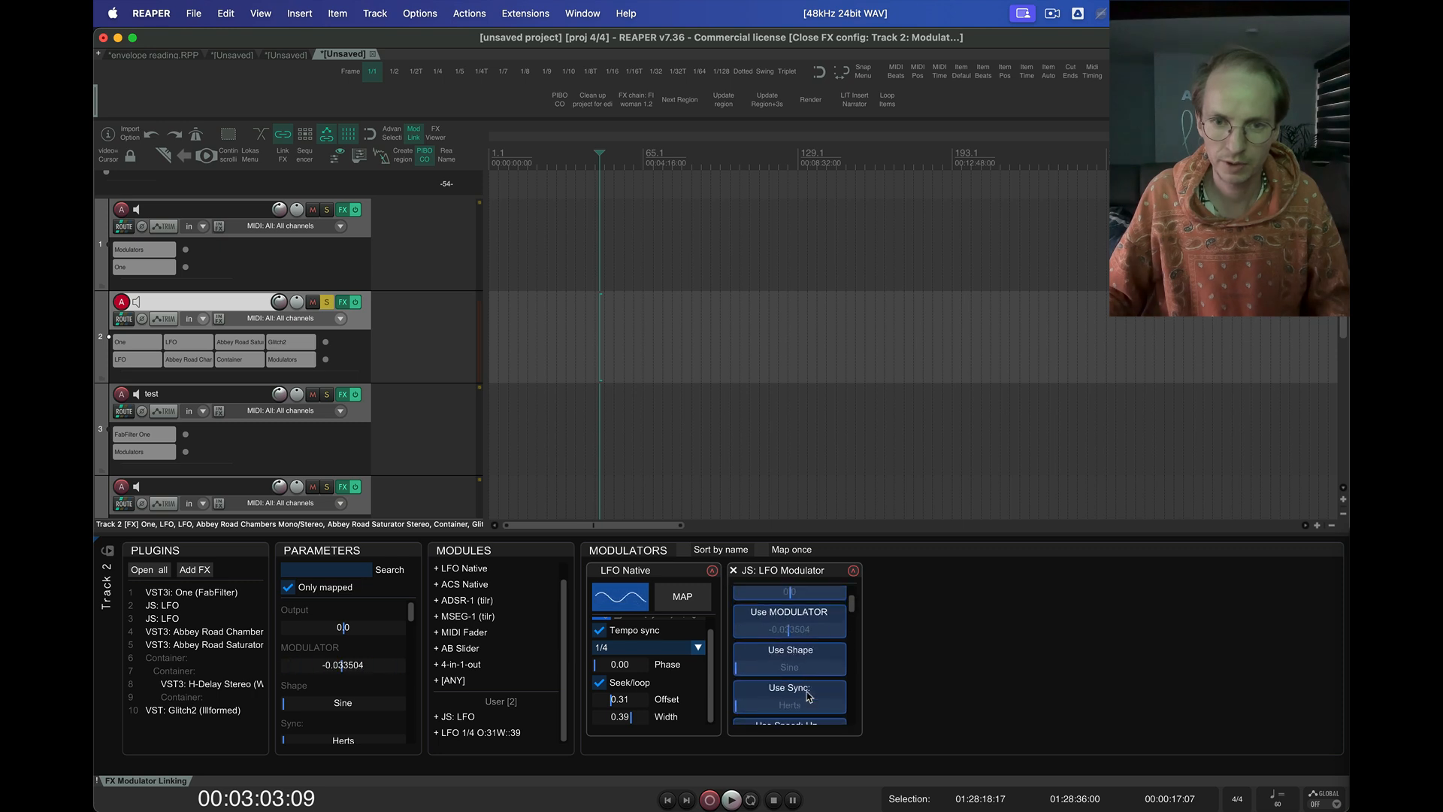
{"action": "left_click", "coordinate": [798, 622]}
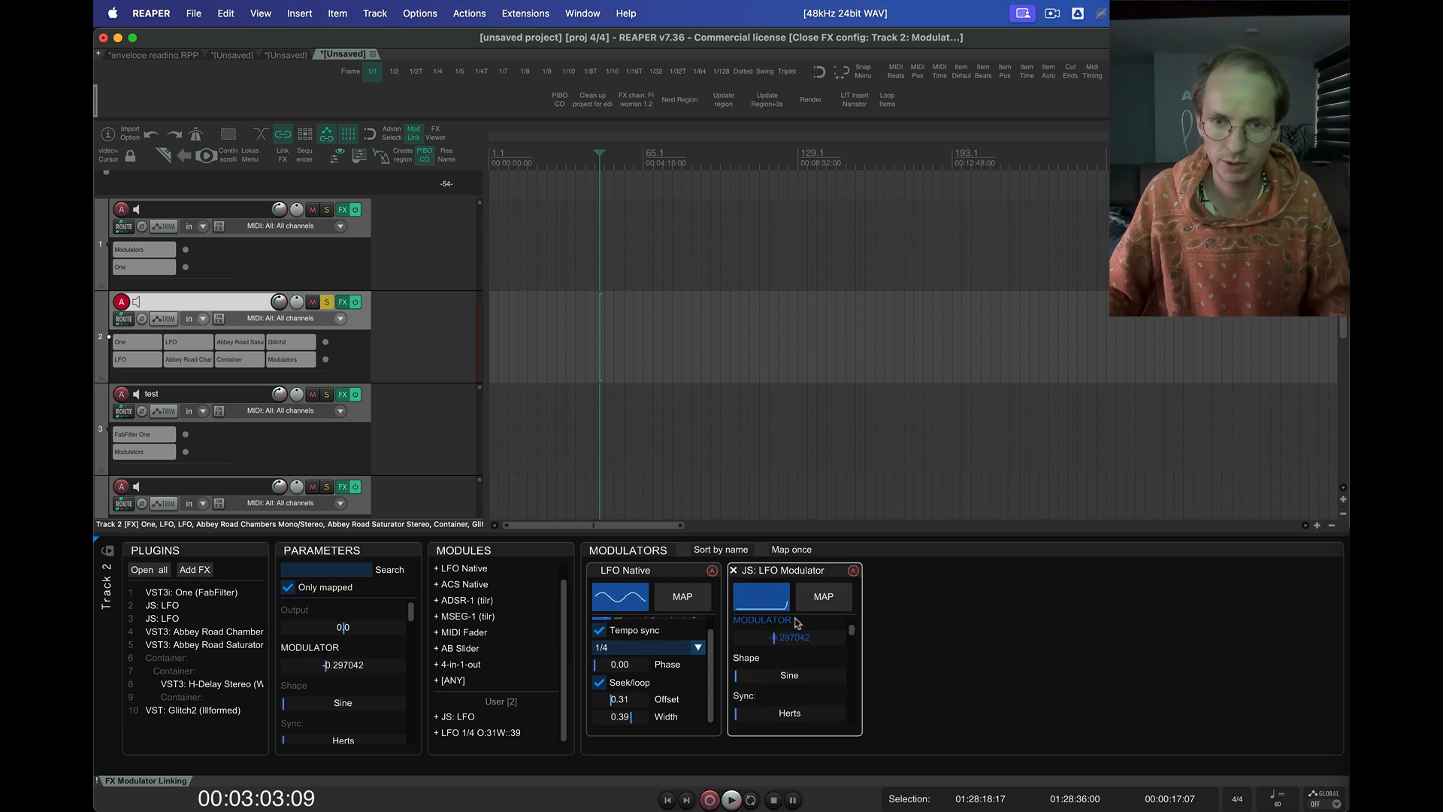
{"action": "scroll", "coordinate": [814, 654], "scroll_direction": "up", "scroll_amount": 2}
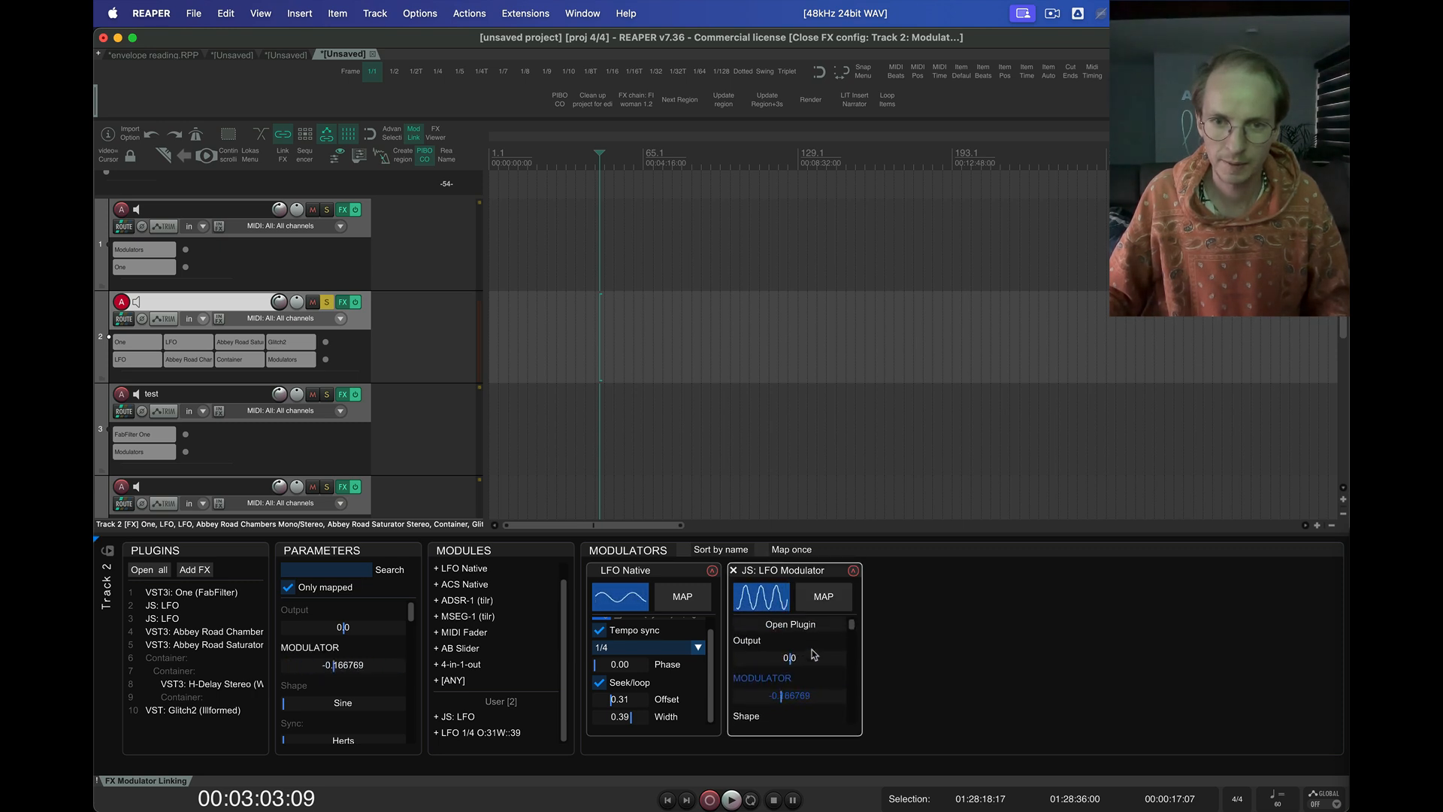
Hide all parameters of the JS: LFO Modulator except Speed: Hz, Width, Phase and Jitter, and finish editing the visibility
{"action": "right_click", "coordinate": [797, 643]}
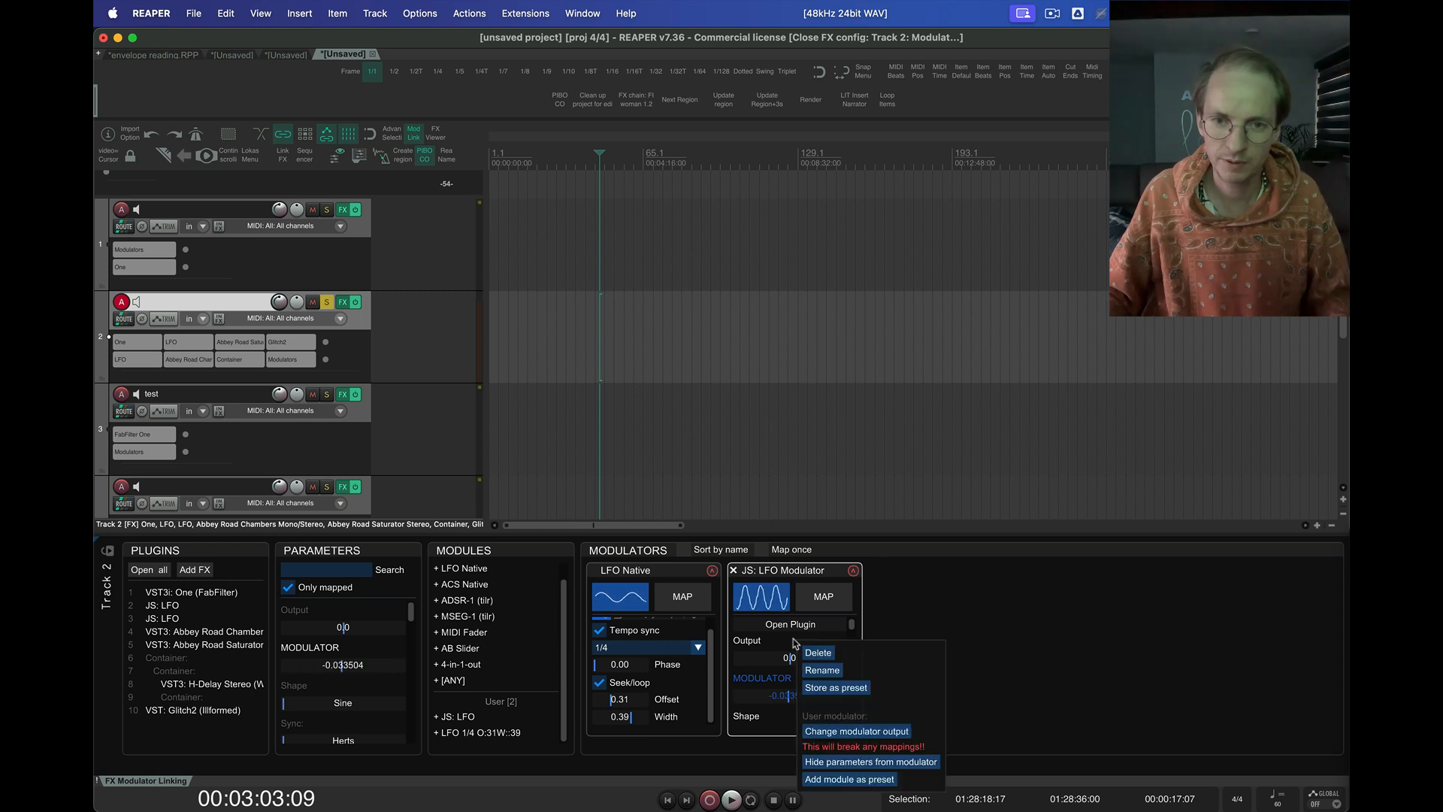
{"action": "left_click", "coordinate": [892, 763]}
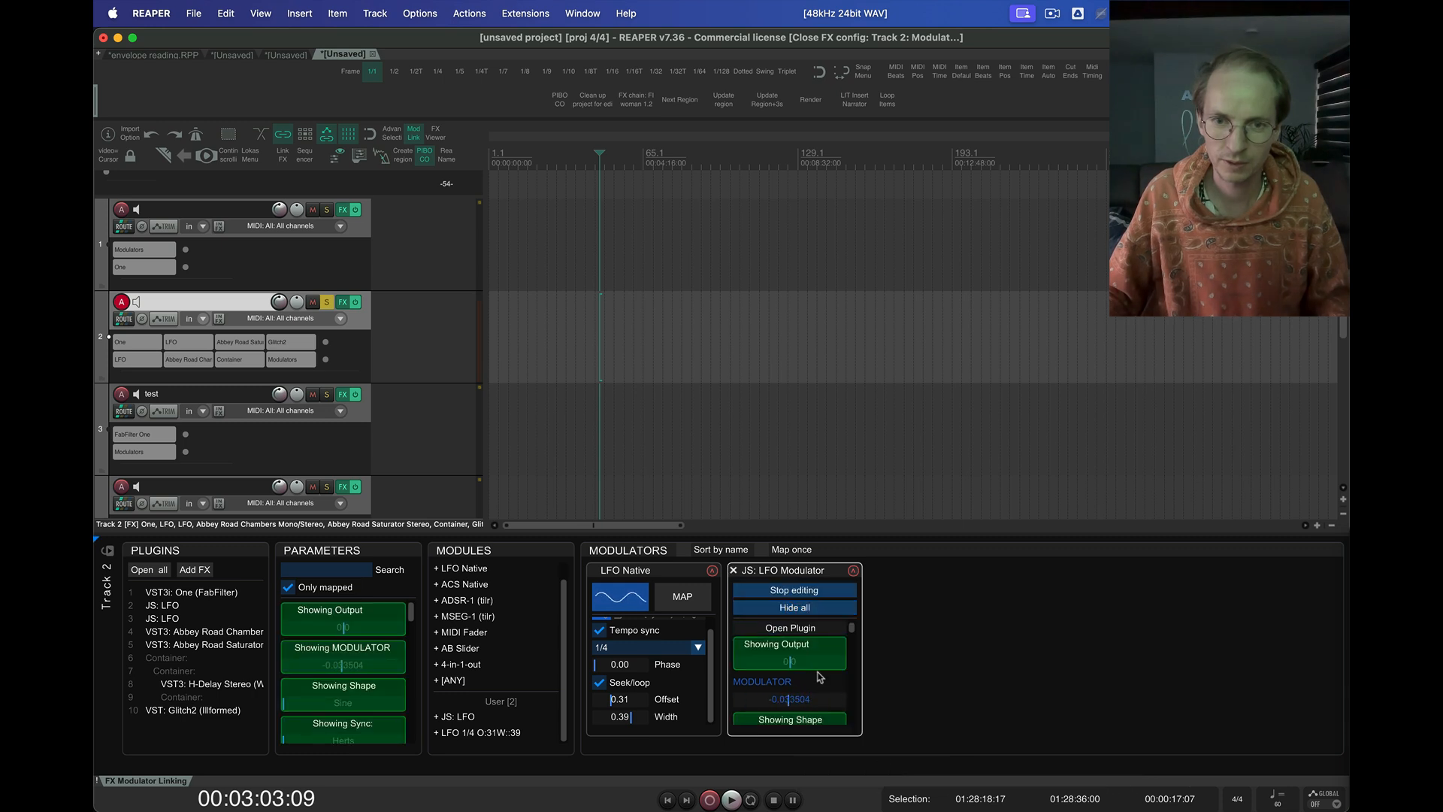
{"action": "left_click", "coordinate": [816, 609]}
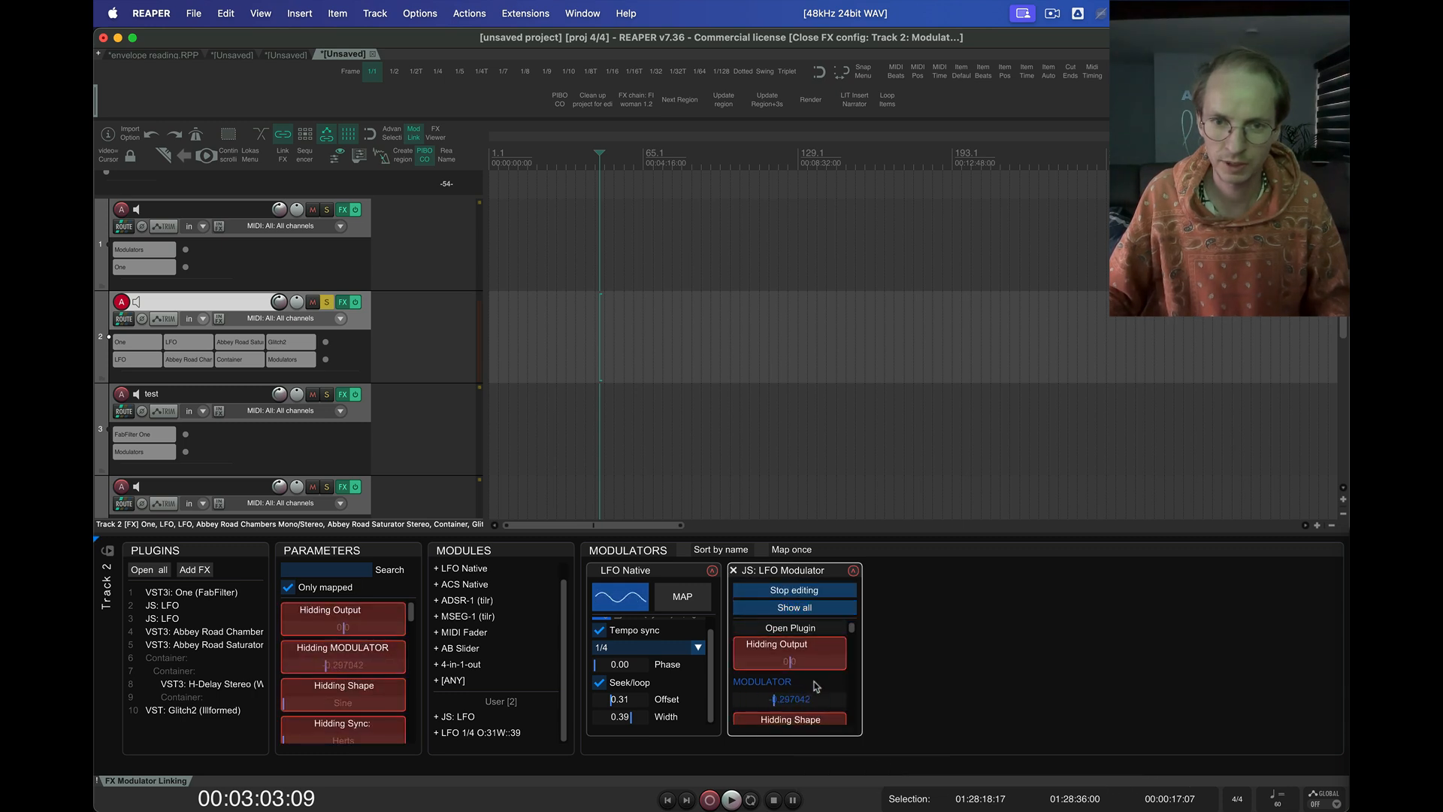
{"action": "scroll", "coordinate": [818, 681], "scroll_direction": "down", "scroll_amount": 3}
{"action": "scroll", "coordinate": [817, 685], "scroll_direction": "down", "scroll_amount": 1}
{"action": "scroll", "coordinate": [817, 686], "scroll_direction": "up", "scroll_amount": 1}
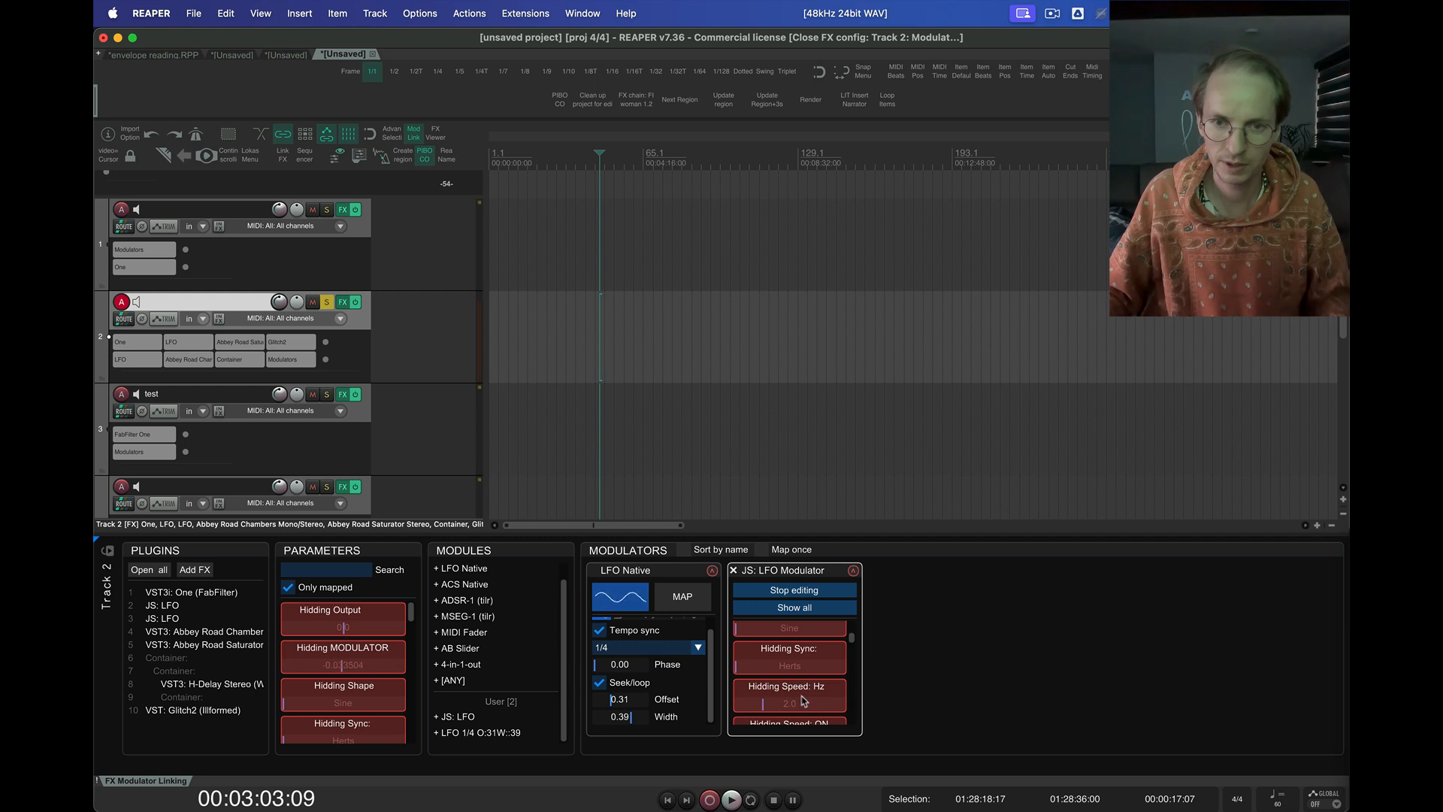
{"action": "scroll", "coordinate": [804, 701], "scroll_direction": "down", "scroll_amount": 2}
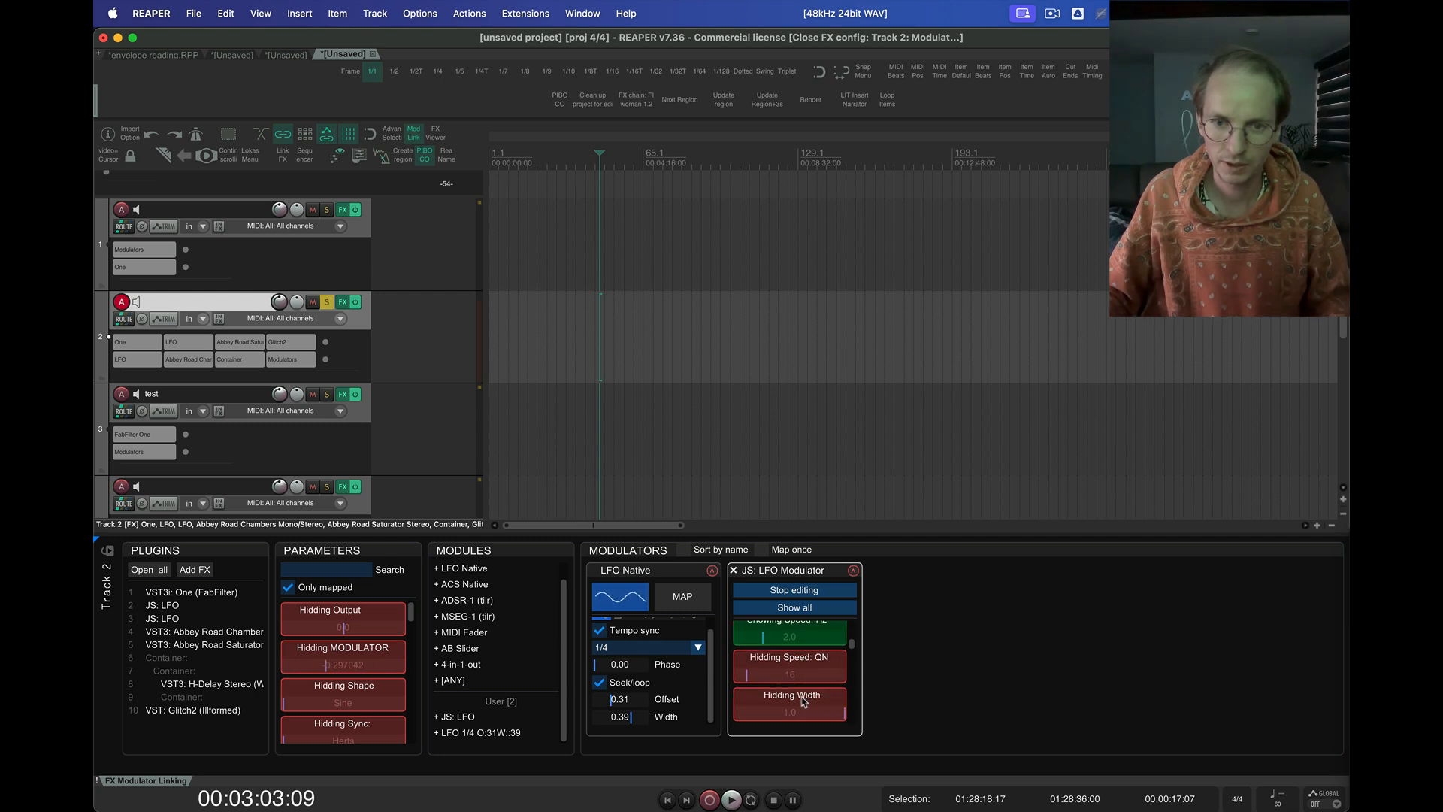
{"action": "scroll", "coordinate": [804, 701], "scroll_direction": "down", "scroll_amount": 1}
{"action": "scroll", "coordinate": [798, 686], "scroll_direction": "down", "scroll_amount": 3}
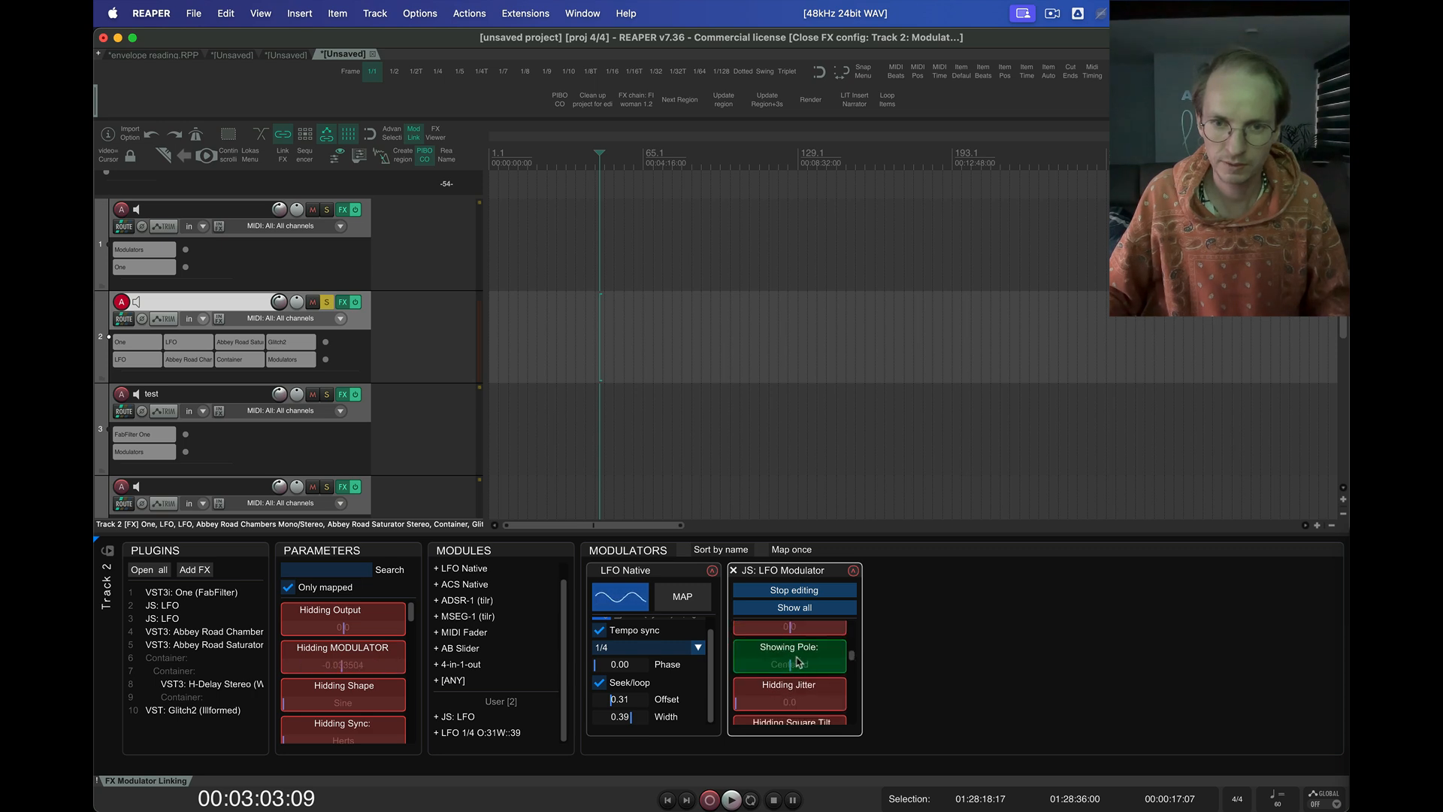
{"action": "left_click", "coordinate": [801, 590]}
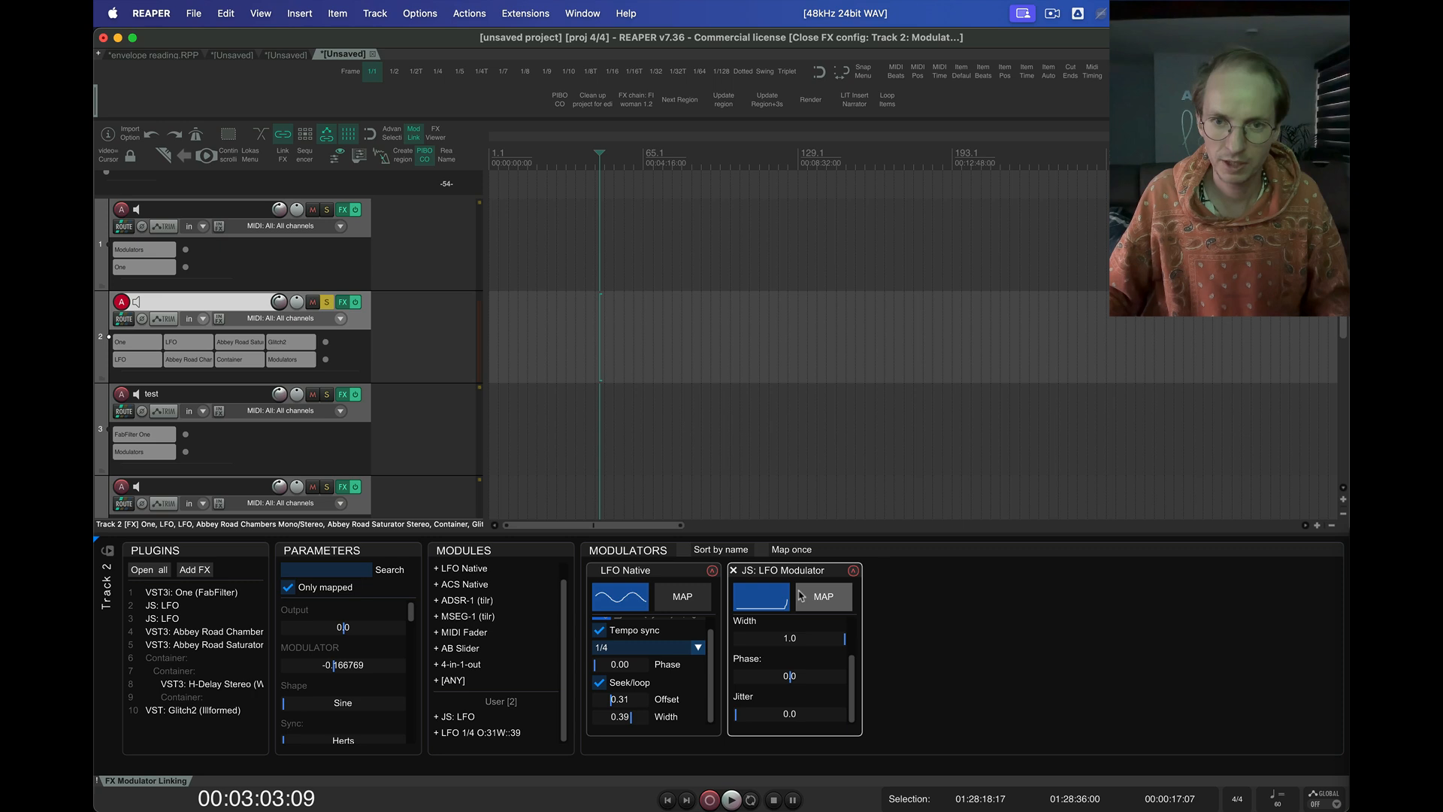
{"action": "scroll", "coordinate": [802, 653], "scroll_direction": "down", "scroll_amount": 2}
{"action": "scroll", "coordinate": [801, 652], "scroll_direction": "up", "scroll_amount": 2}
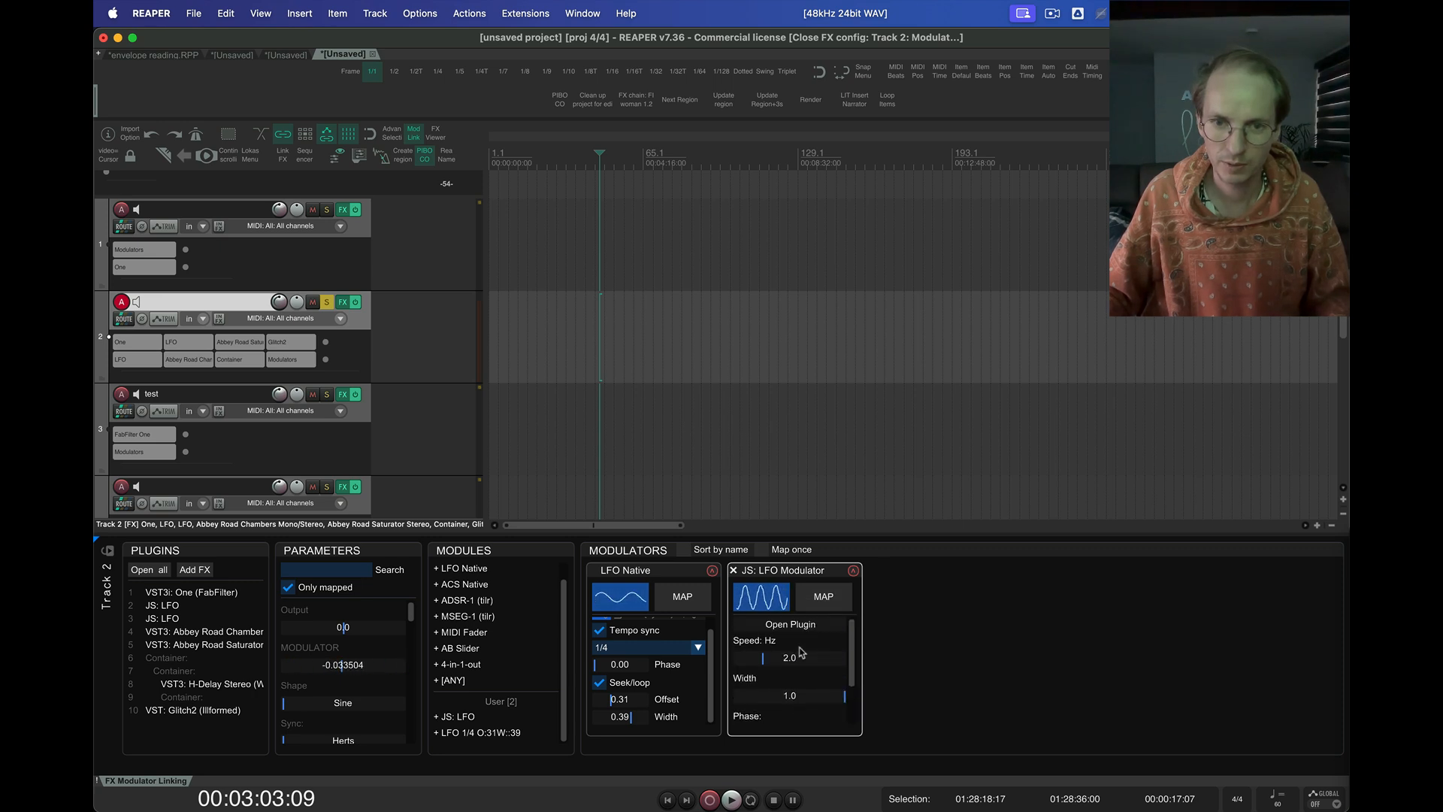
Set the Phase of the JS: LFO Modulator to about 0.69
{"action": "scroll", "coordinate": [801, 653], "scroll_direction": "down", "scroll_amount": 2}
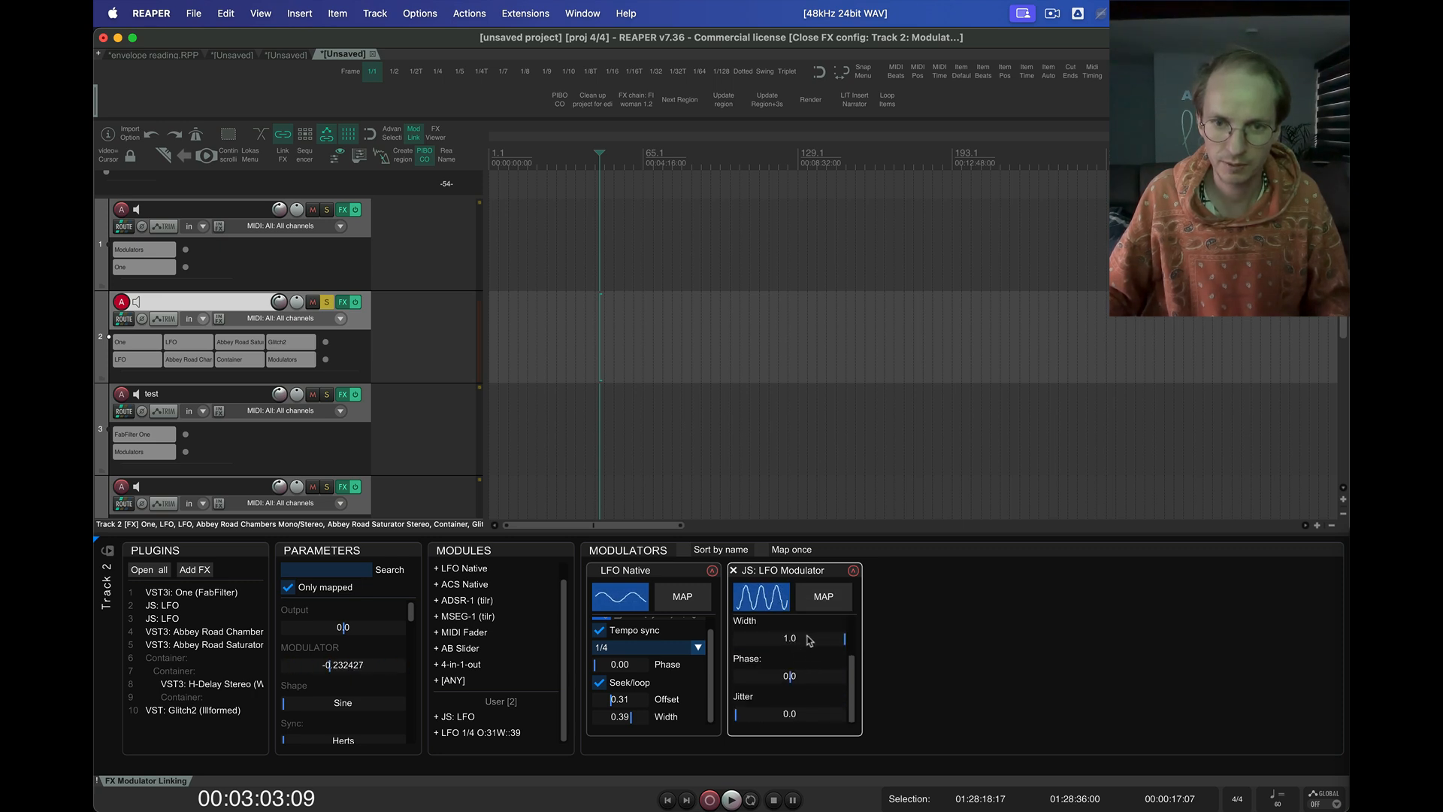
{"action": "left_click_drag", "start_coordinate": [775, 642], "coordinate": [801, 676]}
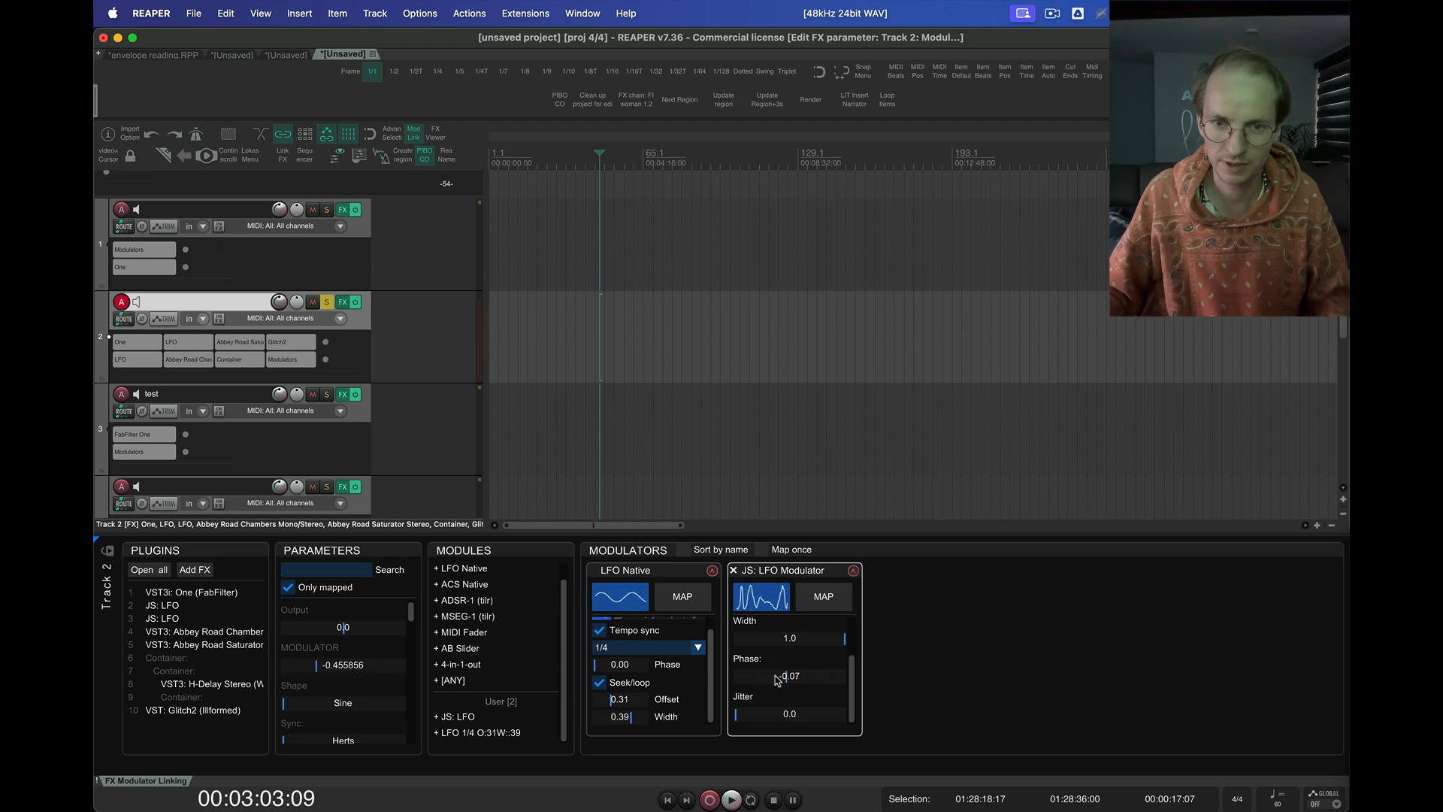
{"action": "scroll", "coordinate": [817, 689], "scroll_direction": "up", "scroll_amount": 2}
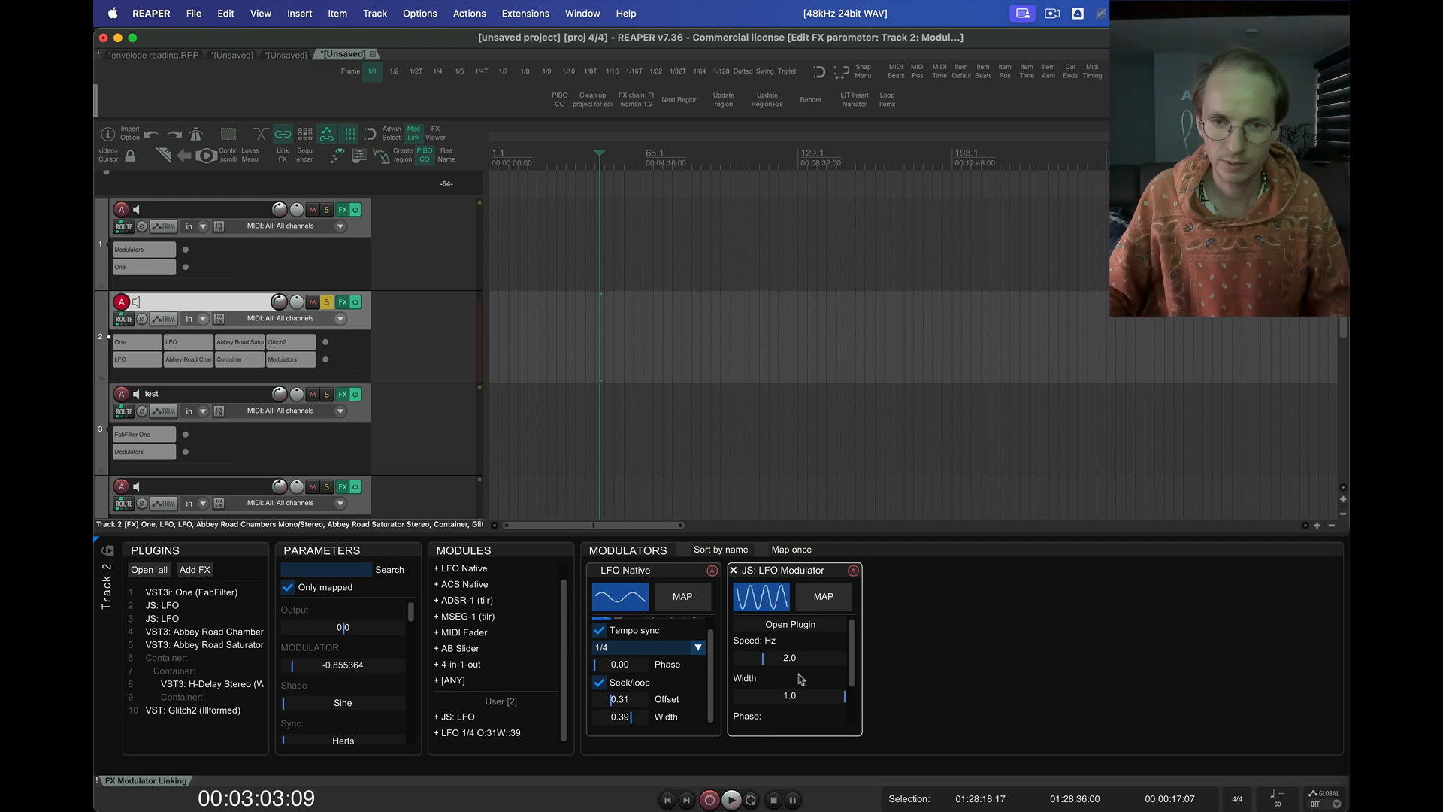
Store the JS: LFO Modulator with all its settings as a module preset, keeping the name "JS: LFO Modulator"
{"action": "right_click", "coordinate": [802, 678]}
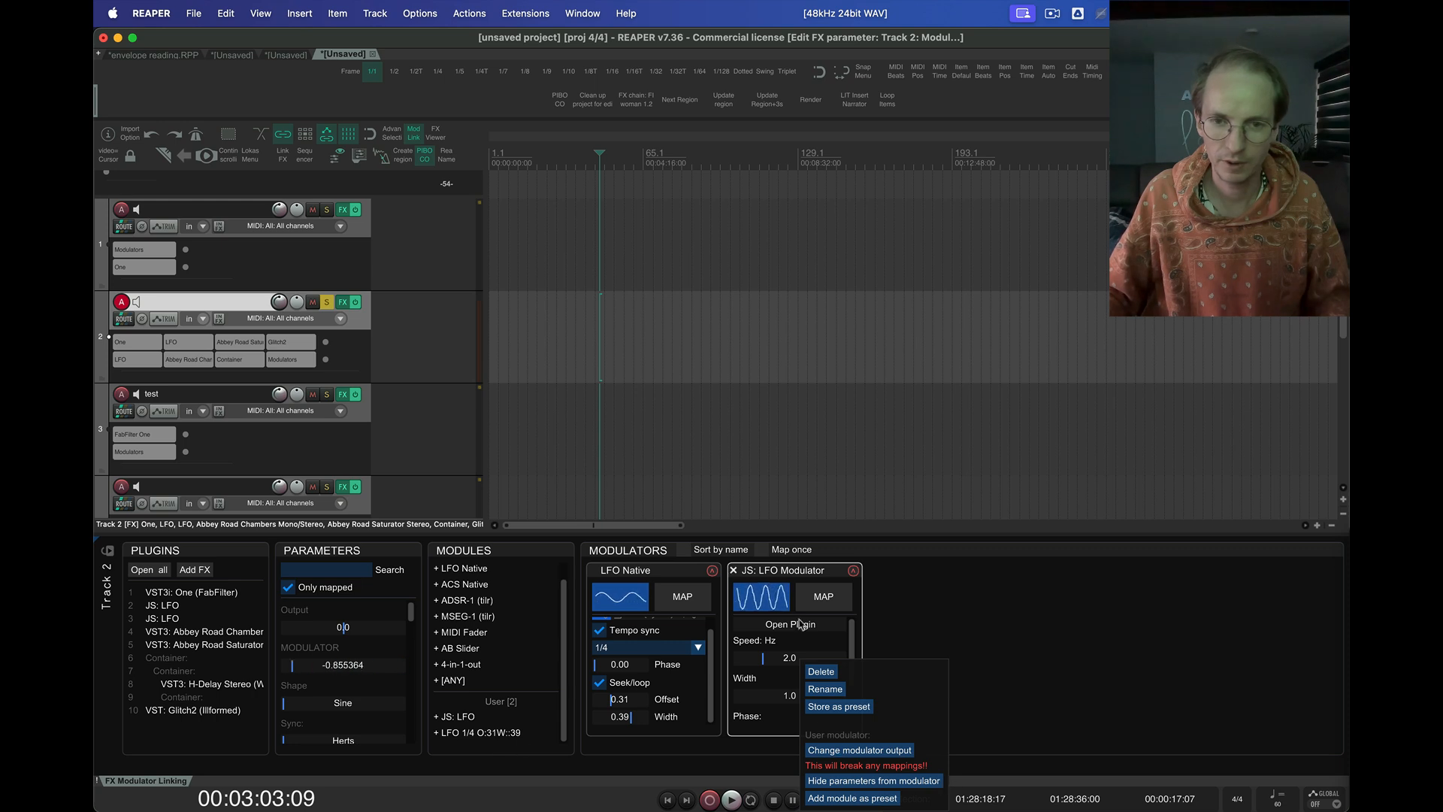
{"action": "left_click", "coordinate": [864, 707]}
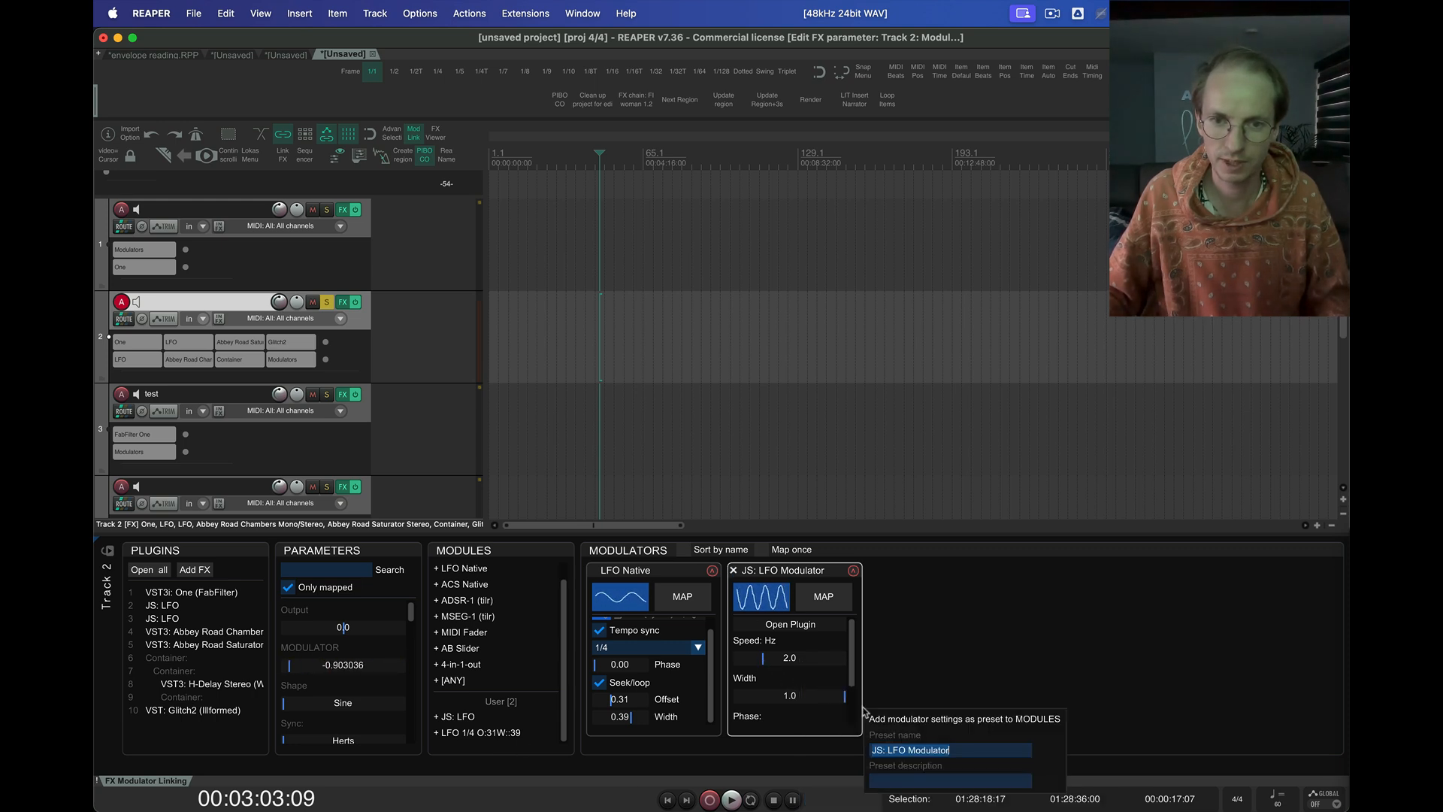
{"action": "left_click", "coordinate": [964, 750]}
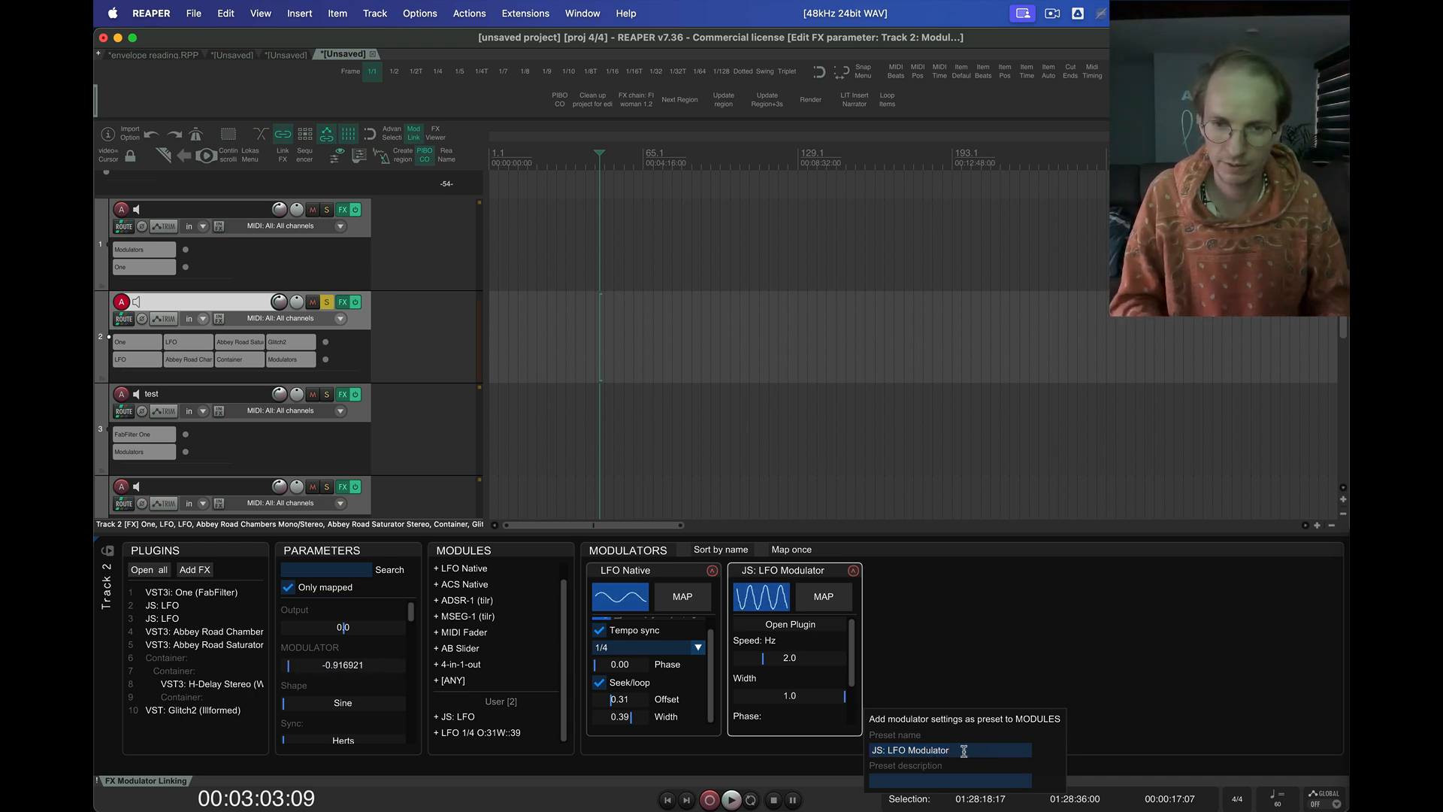
{"action": "key", "text": "Return"}
Add a second modulator from the JS: LFO Modulator user preset and check its parameters
{"action": "scroll", "coordinate": [538, 676], "scroll_direction": "down", "scroll_amount": 1}
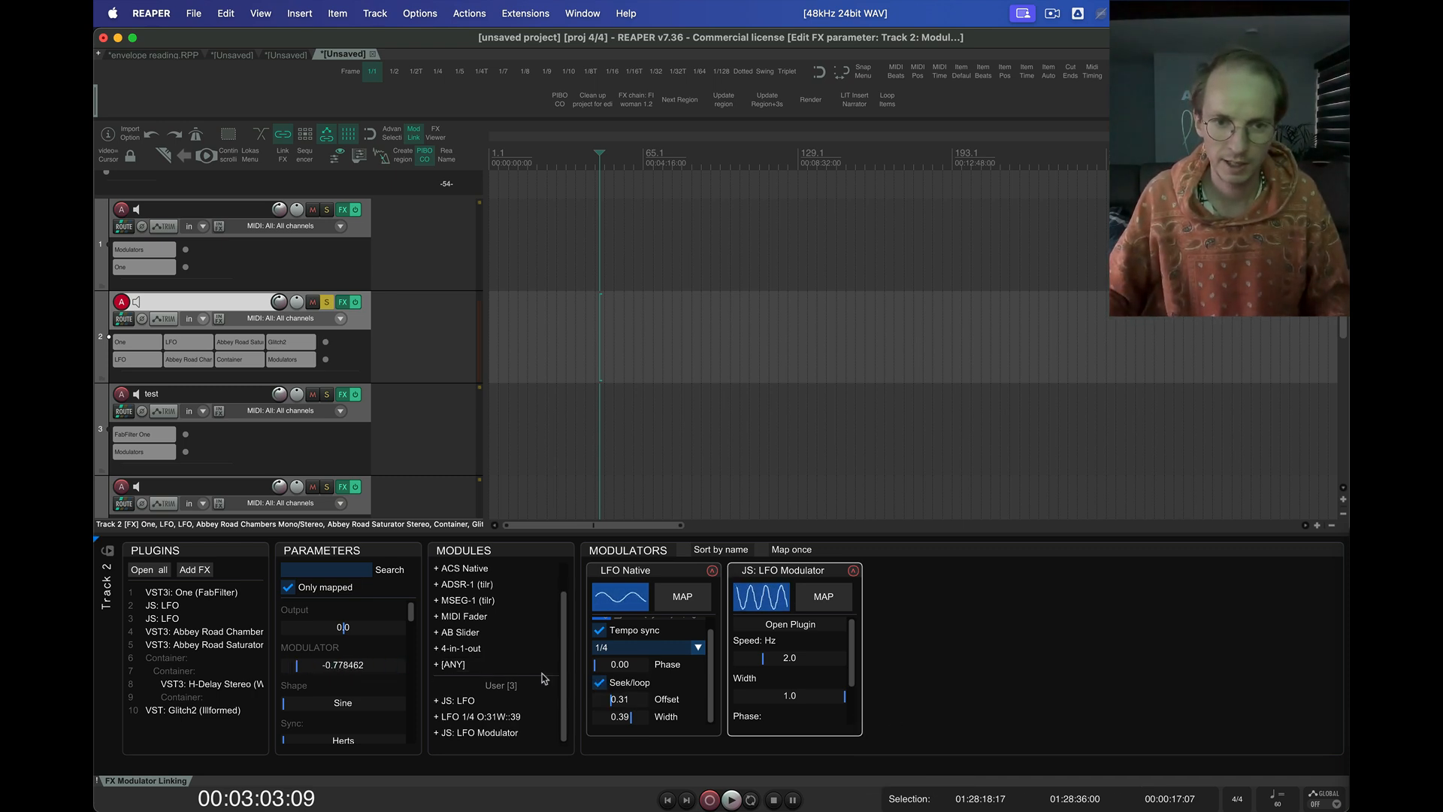
{"action": "left_click", "coordinate": [495, 733]}
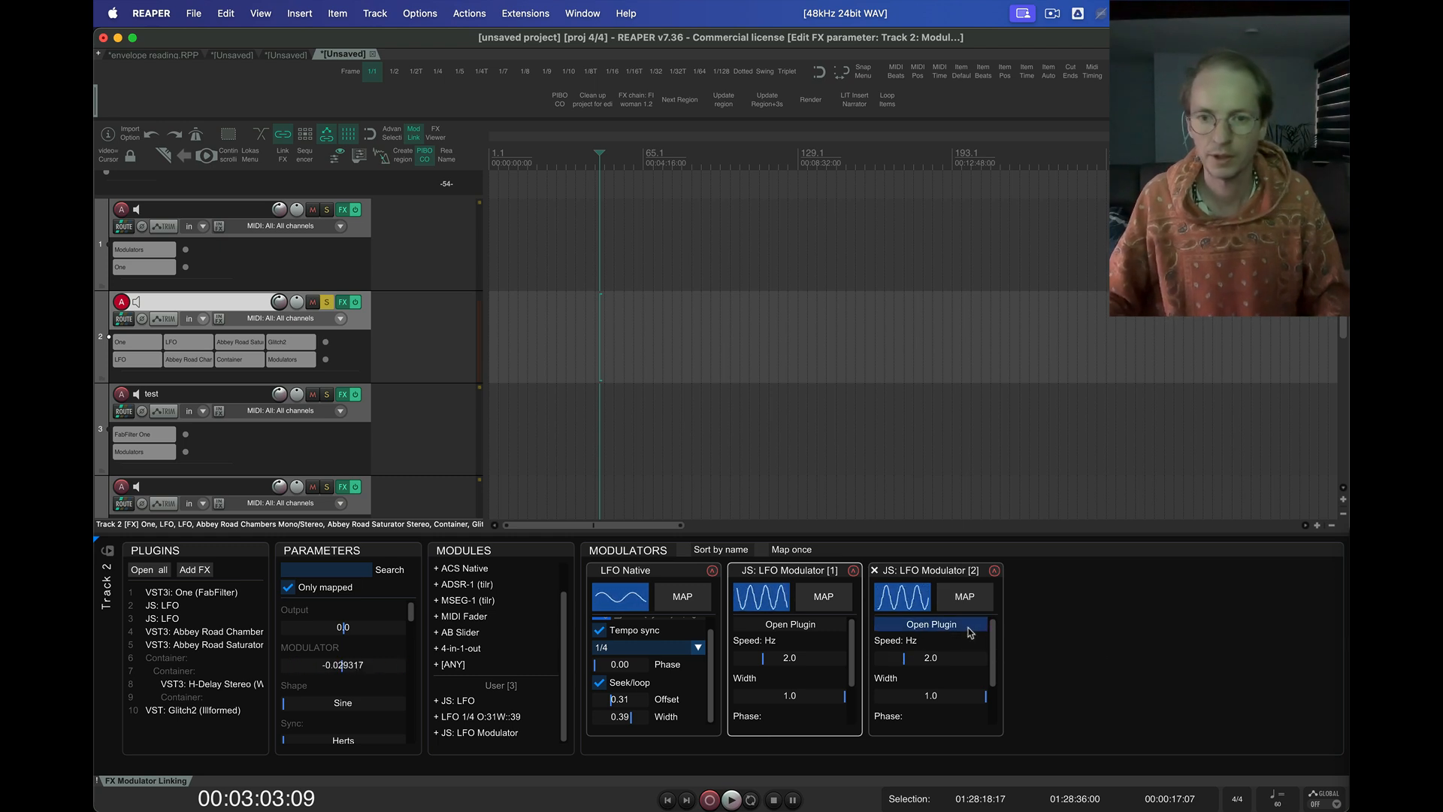
{"action": "scroll", "coordinate": [944, 690], "scroll_direction": "down", "scroll_amount": 1}
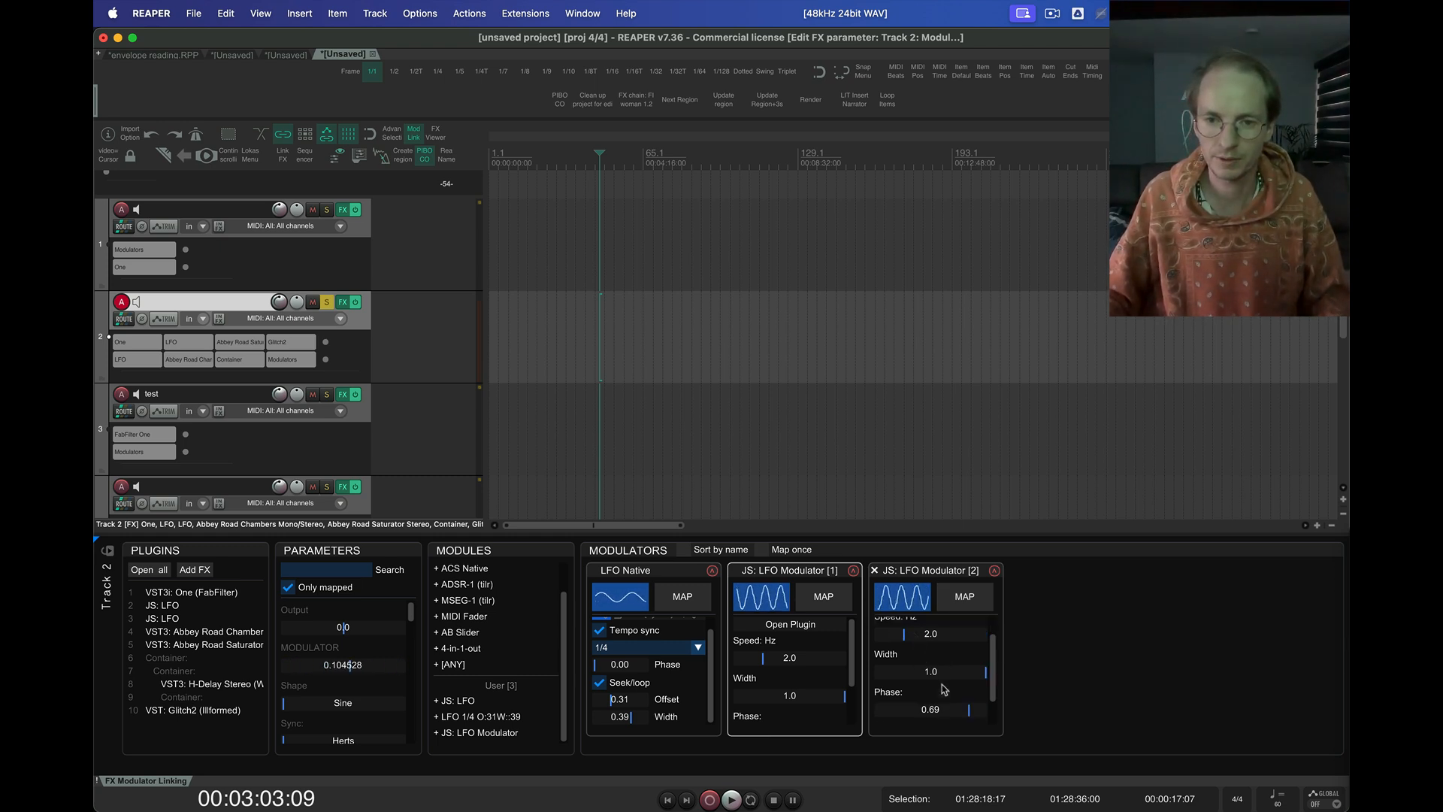
{"action": "scroll", "coordinate": [944, 690], "scroll_direction": "up", "scroll_amount": 2}
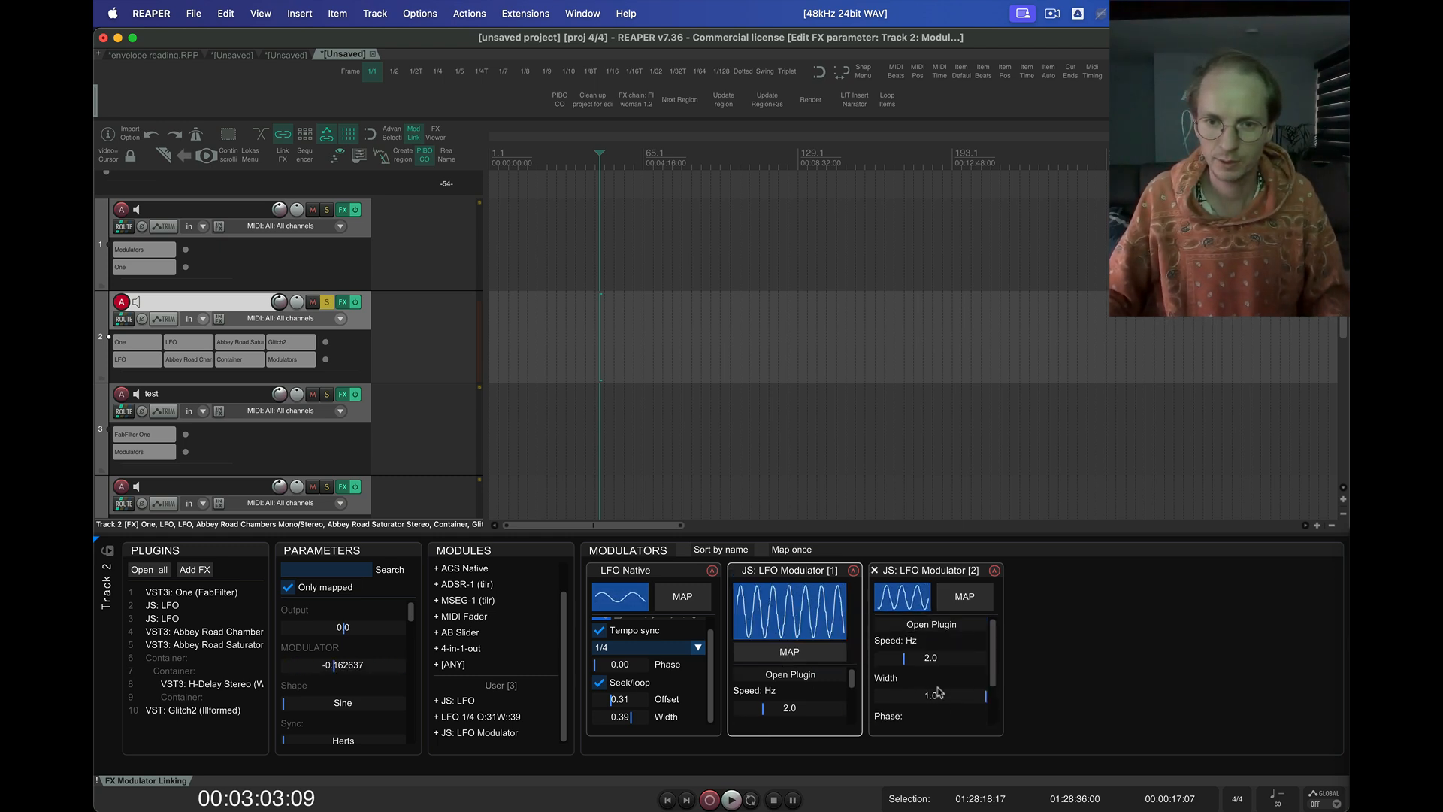
{"action": "left_click", "coordinate": [777, 623]}
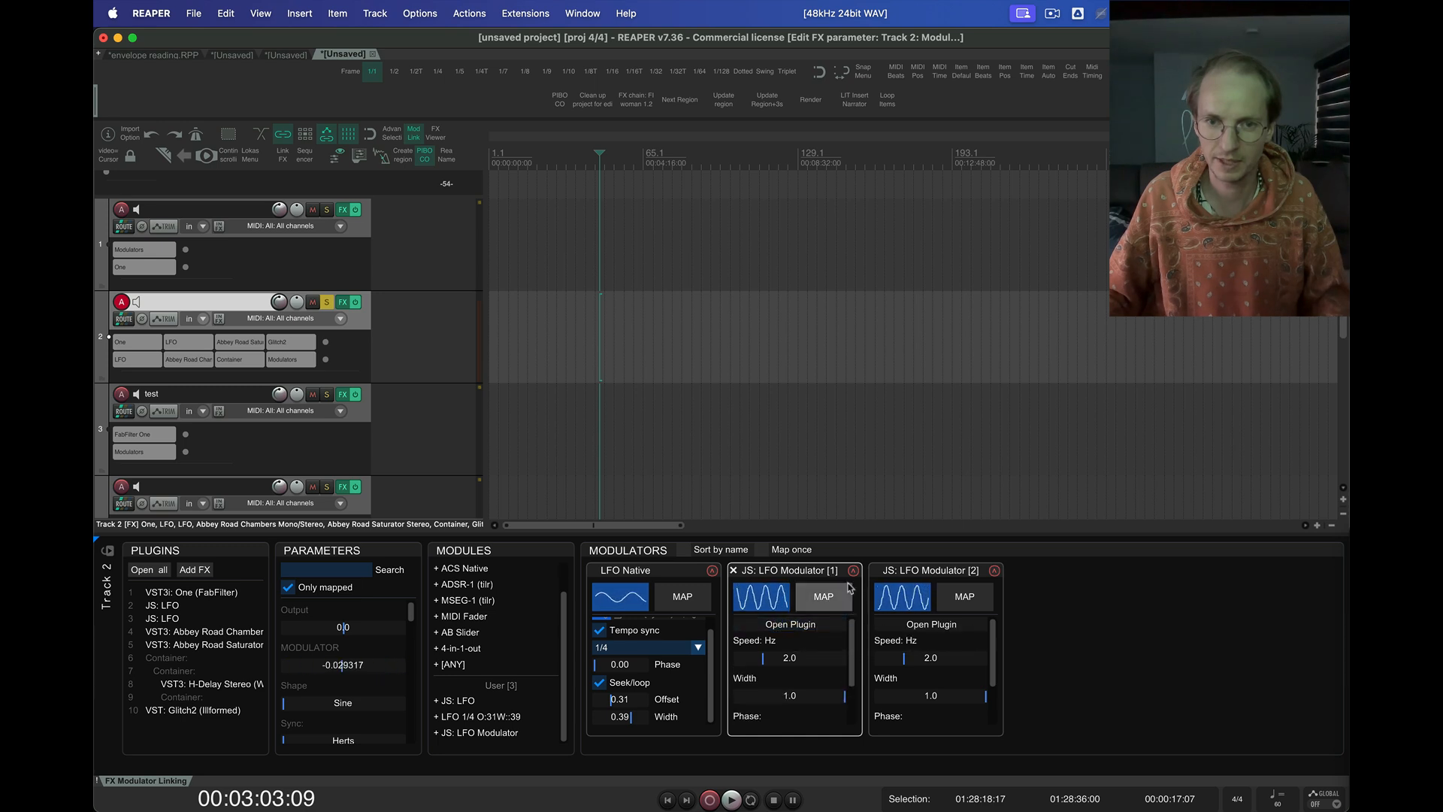
Map JS: LFO Modulator [1] to the Width of JS: LFO Modulator [2] and set the first modulator's speed to 0.57 Hz
{"action": "left_click", "coordinate": [824, 596]}
{"action": "left_click", "coordinate": [953, 685]}
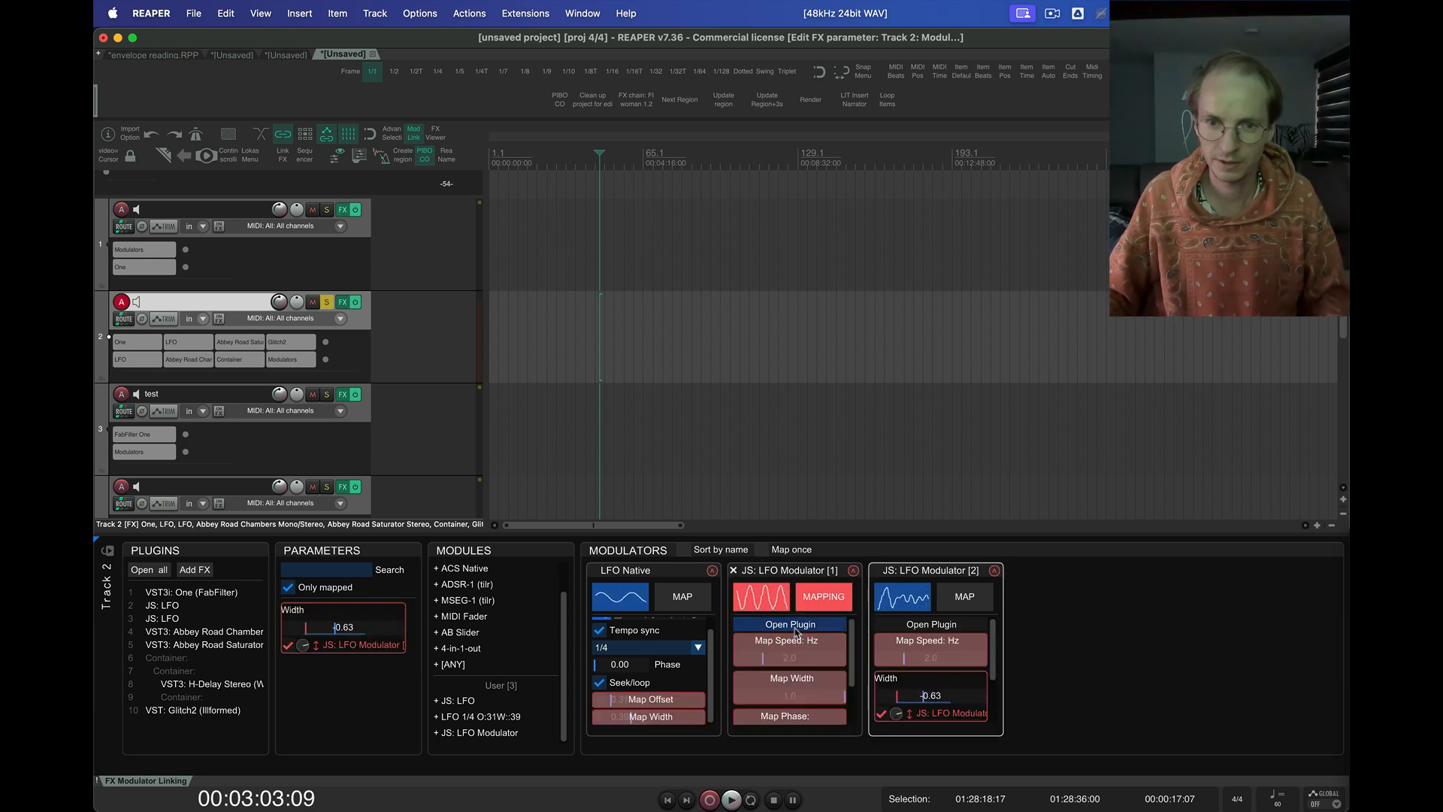
{"action": "left_click", "coordinate": [825, 596]}
{"action": "left_click_drag", "start_coordinate": [763, 657], "coordinate": [765, 660]}
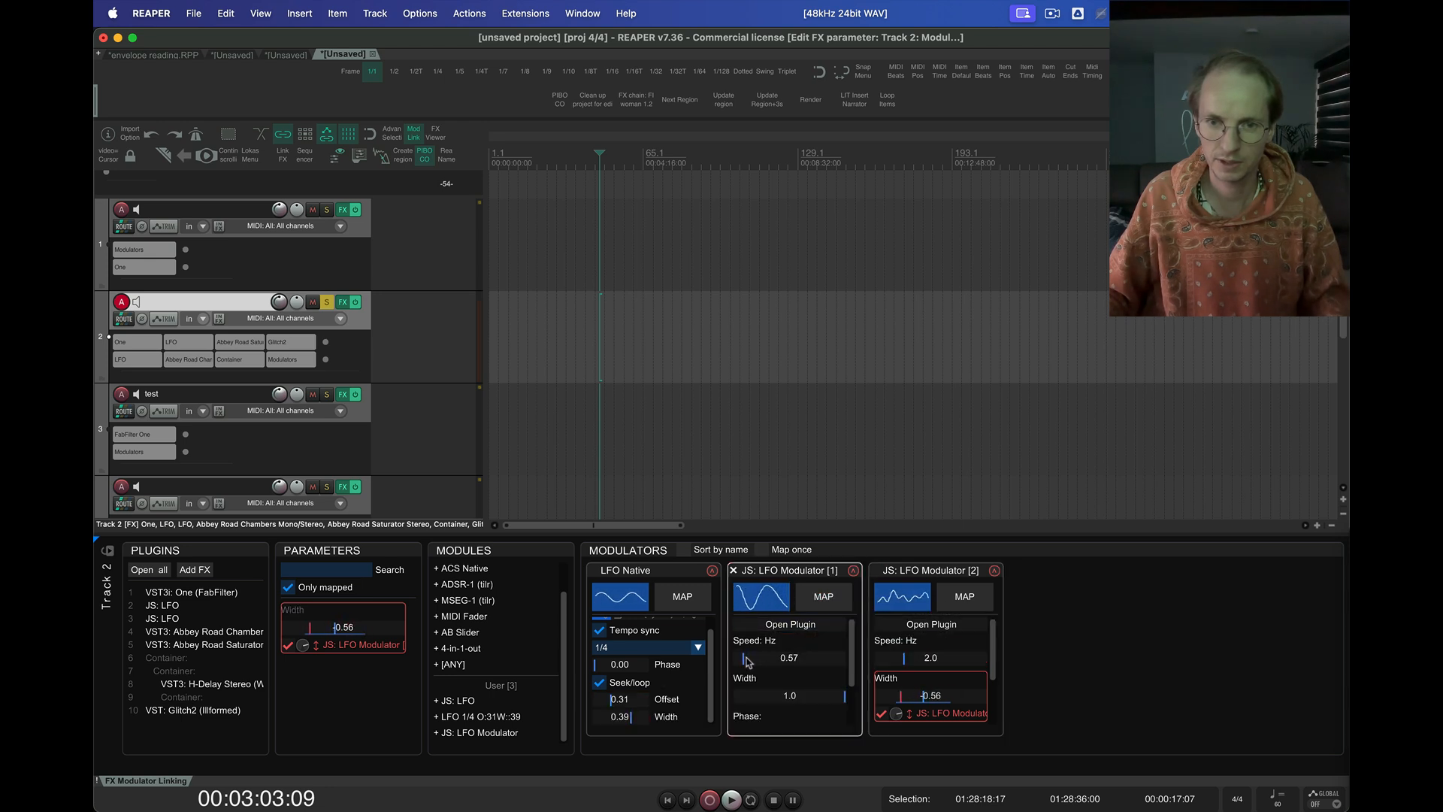
Map JS: LFO Modulator [1] to the Speed: Hz of JS: LFO Modulator [2], switch that mapping's direction to upward, and leave mapping mode
{"action": "left_click", "coordinate": [814, 599]}
{"action": "left_click", "coordinate": [947, 656]}
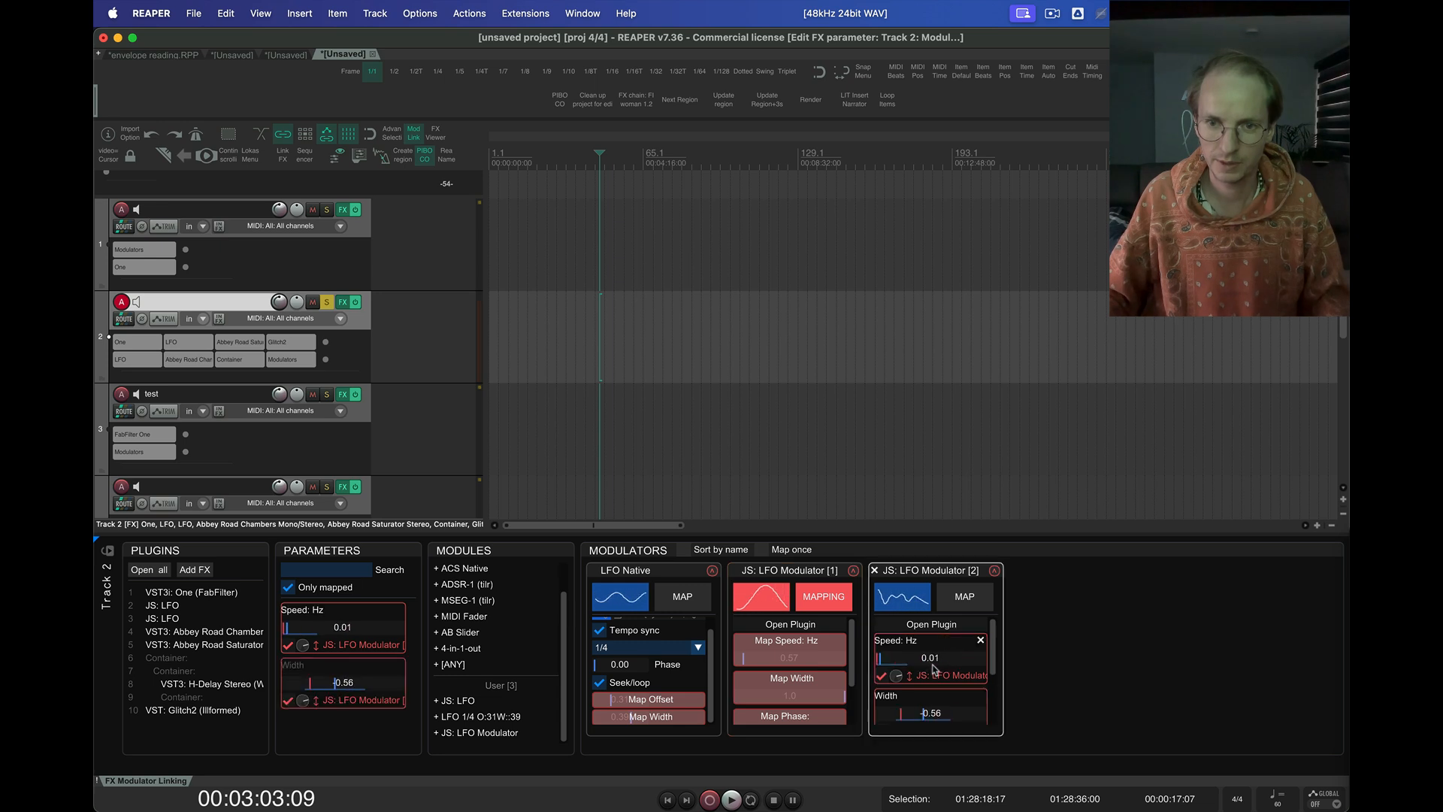
{"action": "left_click", "coordinate": [912, 676]}
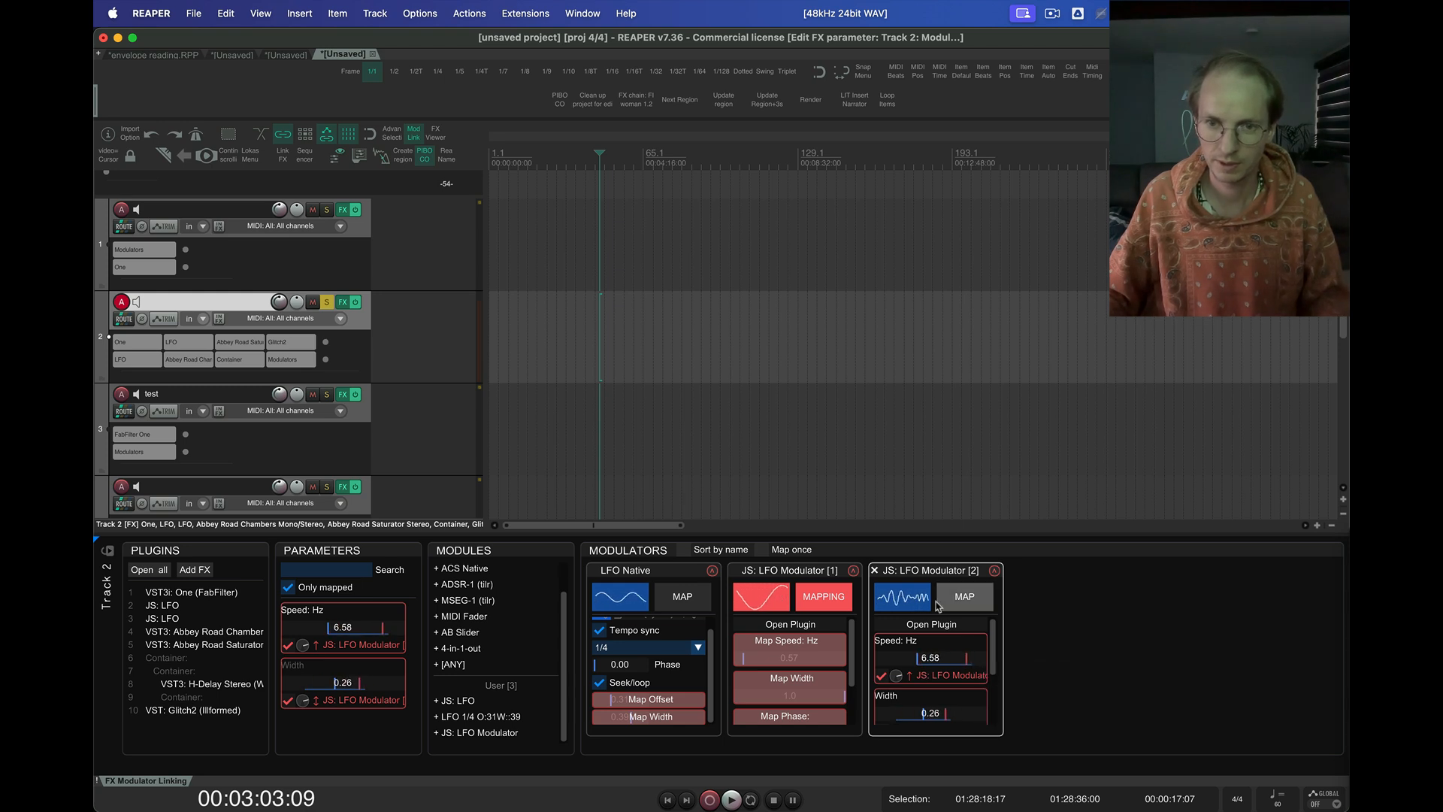
{"action": "key", "text": "Escape"}
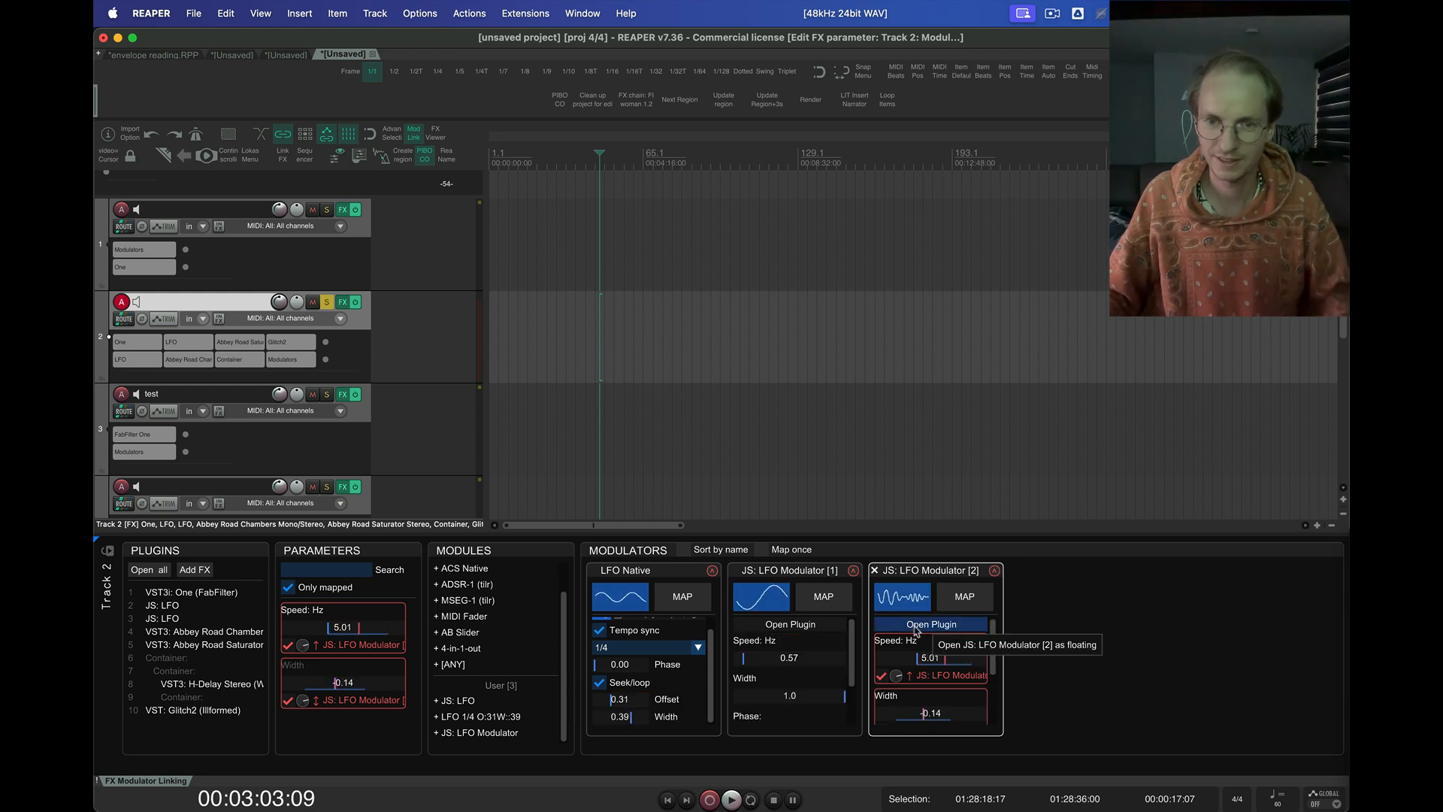